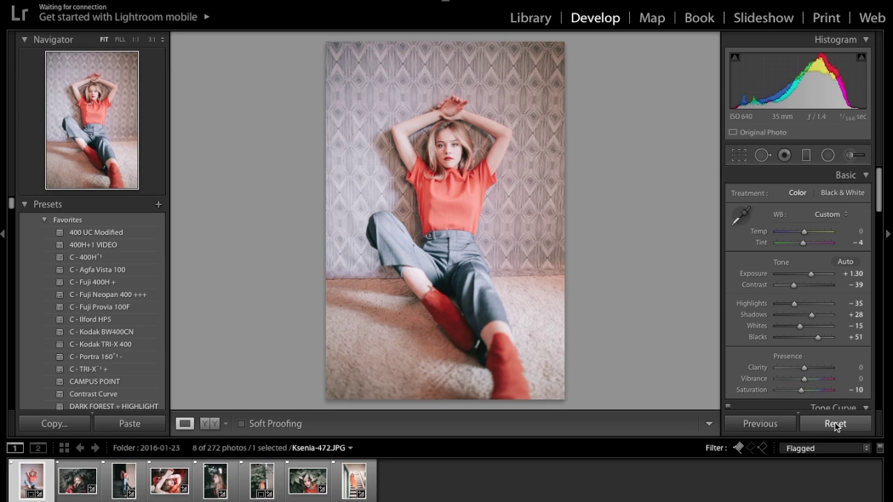
# Reset all edits on the portrait and apply the C - 400H+1 preset from the Favorites
pyautogui.click(835, 424)
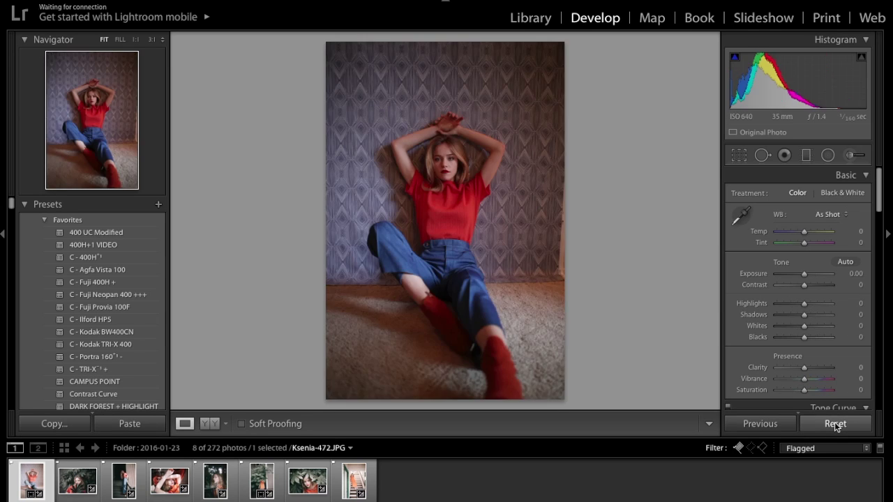
pyautogui.click(95, 259)
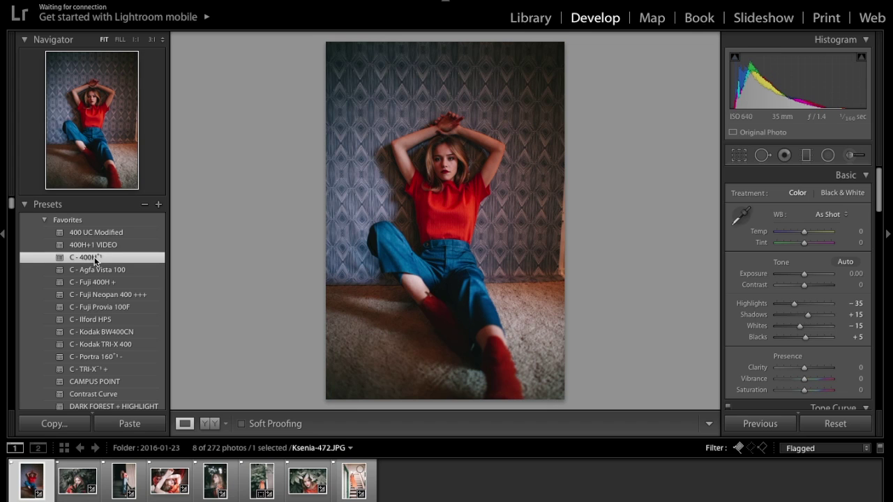
# Brighten the portrait by setting Exposure to +0.50 and refining it to +0.80
pyautogui.click(857, 273)
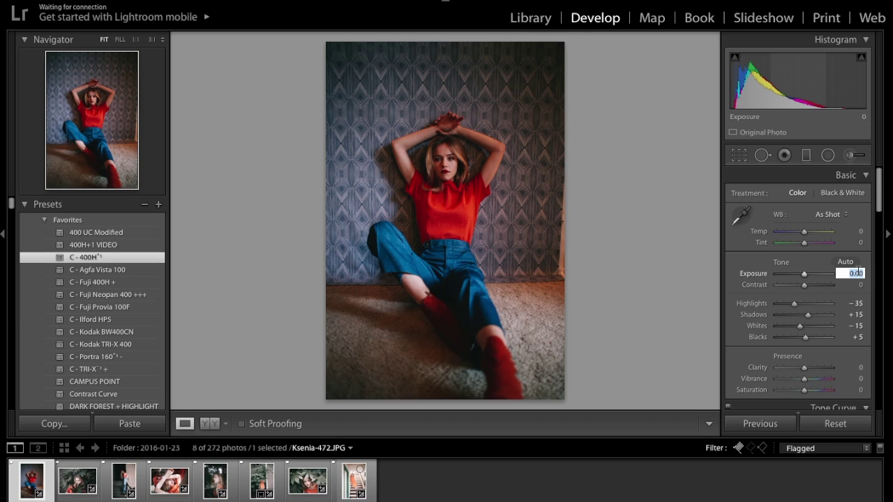
pyautogui.press('BackSpace')
pyautogui.write('.5')
pyautogui.press('Return')
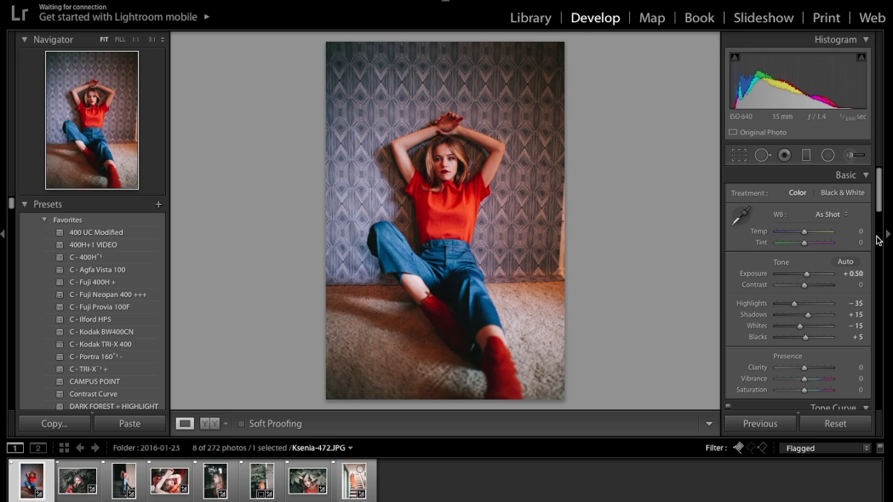
pyautogui.click(854, 273)
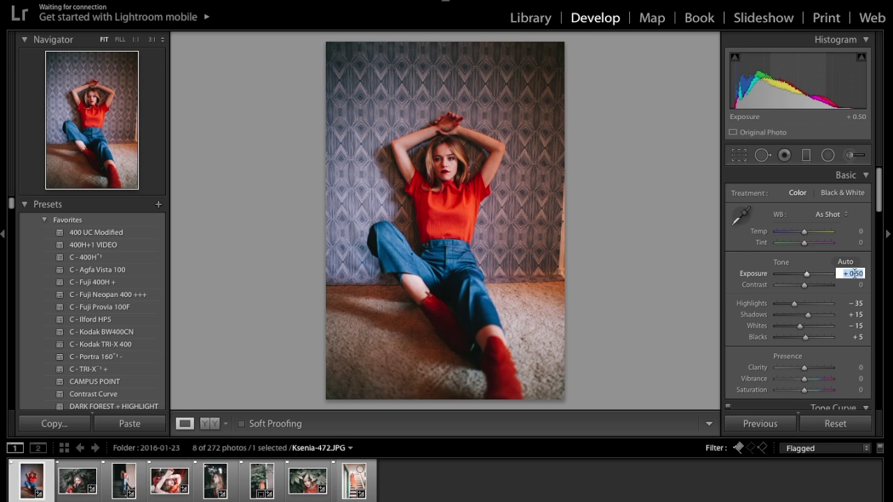
pyautogui.press('BackSpace')
pyautogui.write('0.8')
pyautogui.press('Return')
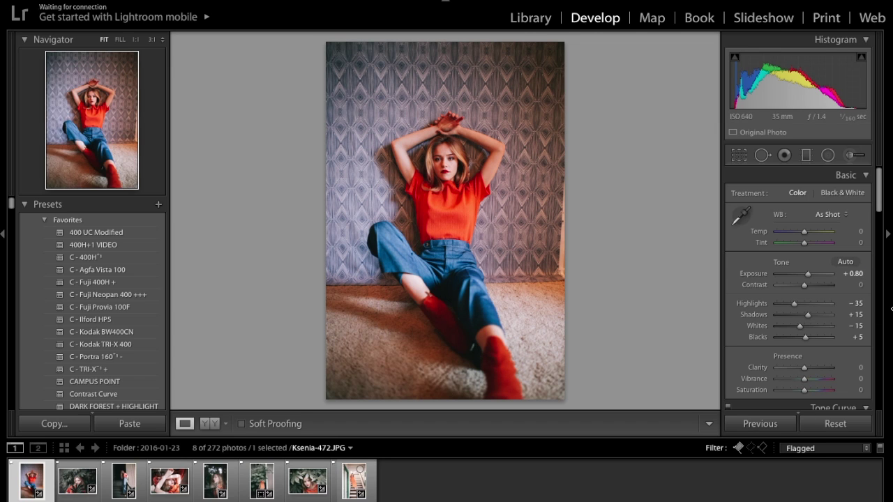
# Set the Saturation of the Orange colour range to -50
pyautogui.scroll(-6, 847, 314)
pyautogui.click(857, 381)
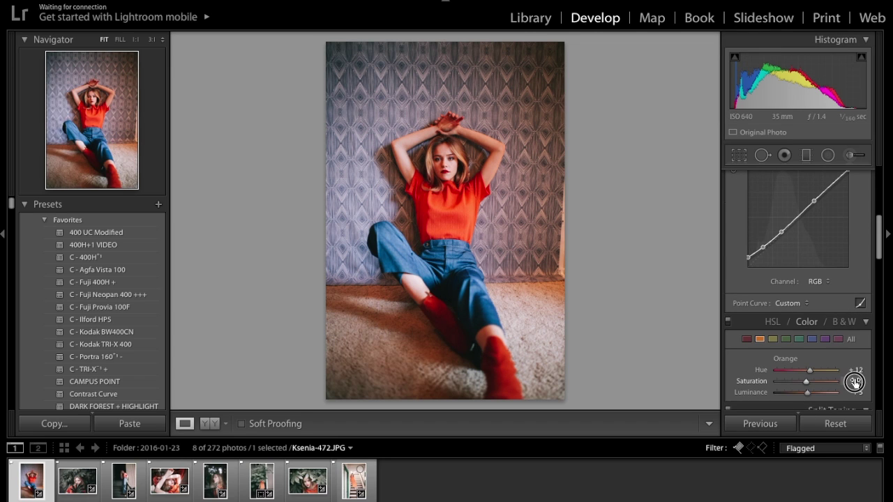
pyautogui.press('BackSpace')
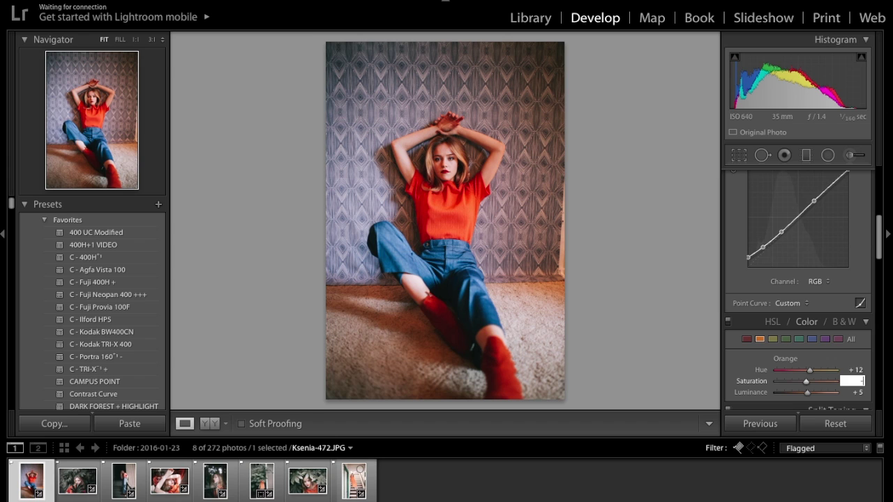
pyautogui.write('-50')
pyautogui.press('Return')
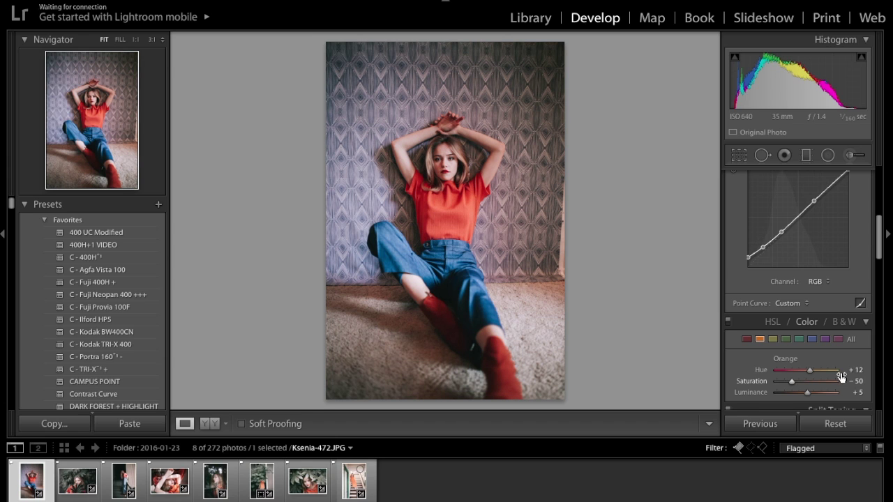
# Adjust the white balance to Temp +2 and Tint -4
pyautogui.scroll(6, 840, 372)
pyautogui.scroll(-1, 845, 356)
pyautogui.click(855, 231)
pyautogui.write('2')
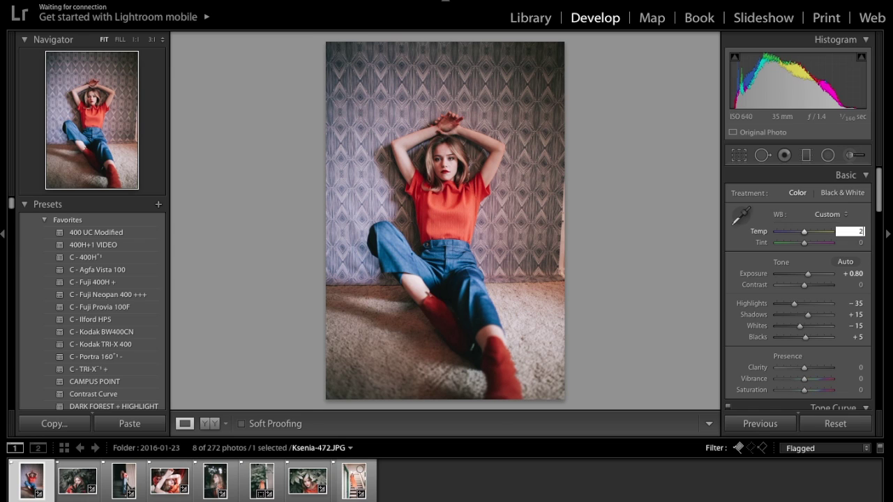
pyautogui.press('Return')
pyautogui.click(857, 242)
pyautogui.write('-4')
pyautogui.press('Return')
# Raise Blacks and Shadows to +35 each and lower Contrast to -26
pyautogui.click(813, 336)
pyautogui.click(812, 317)
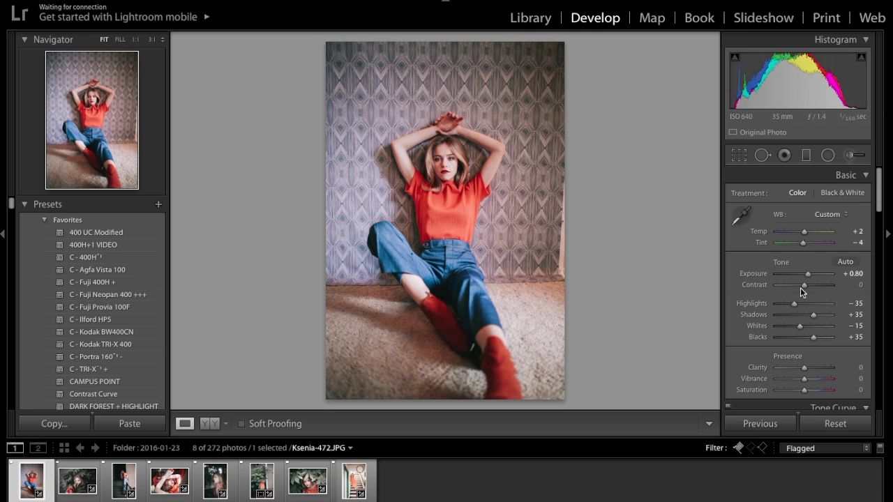
pyautogui.moveTo(800, 287); pyautogui.dragTo(797, 285)
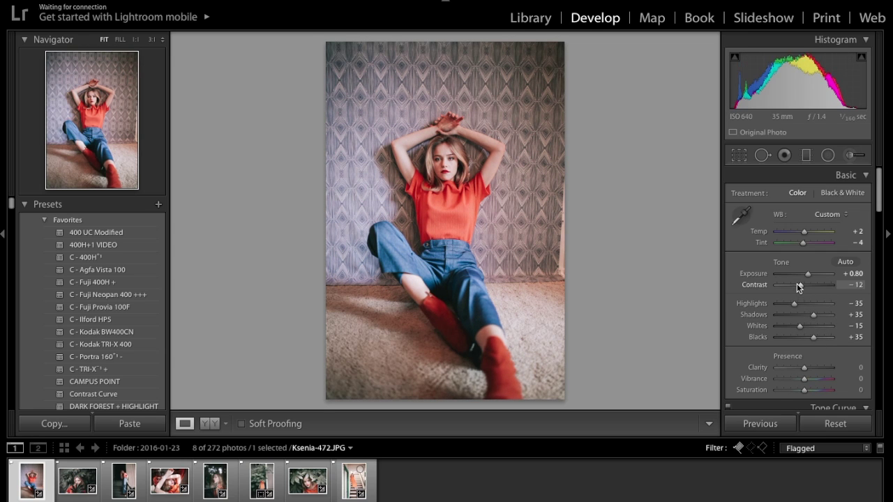
# Set Exposure to +1.00 and fine-tune the dark tones with Blacks at +47 and Shadows at +32
pyautogui.click(850, 274)
pyautogui.write('1')
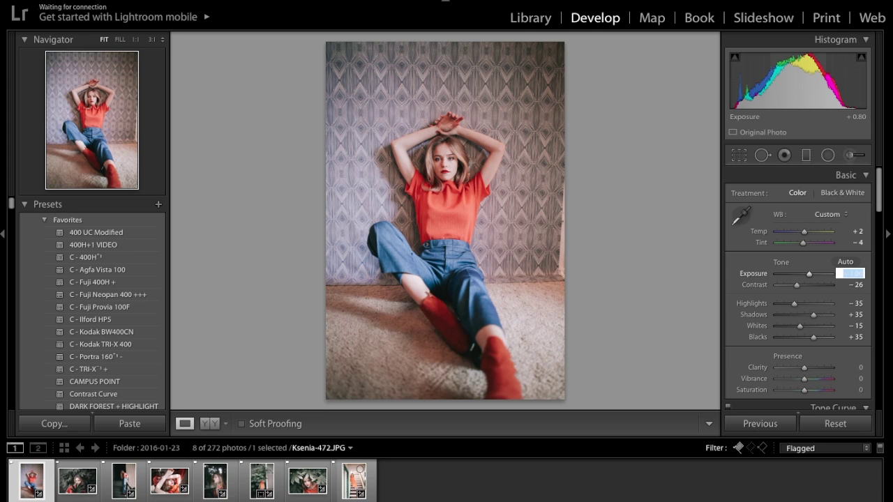
pyautogui.press('Return')
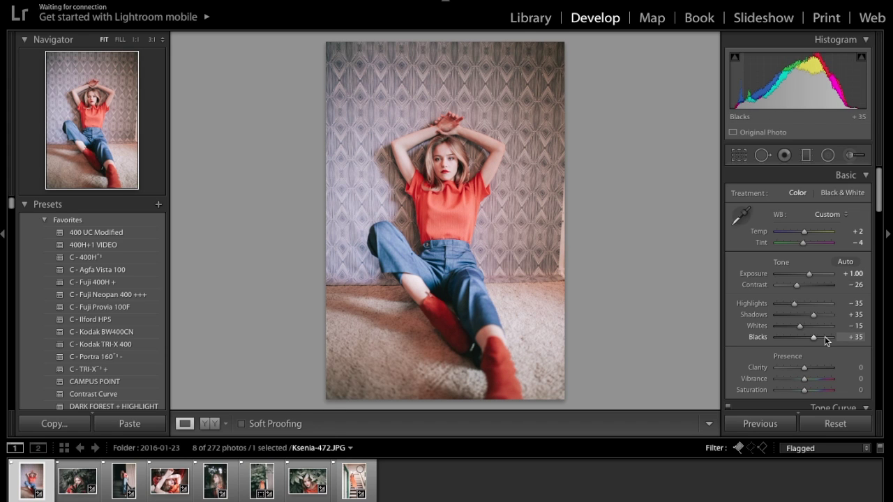
pyautogui.moveTo(816, 336); pyautogui.dragTo(817, 317)
# Set the Saturation of the Red colour range to -30 and revise it to -20
pyautogui.scroll(-6, 816, 317)
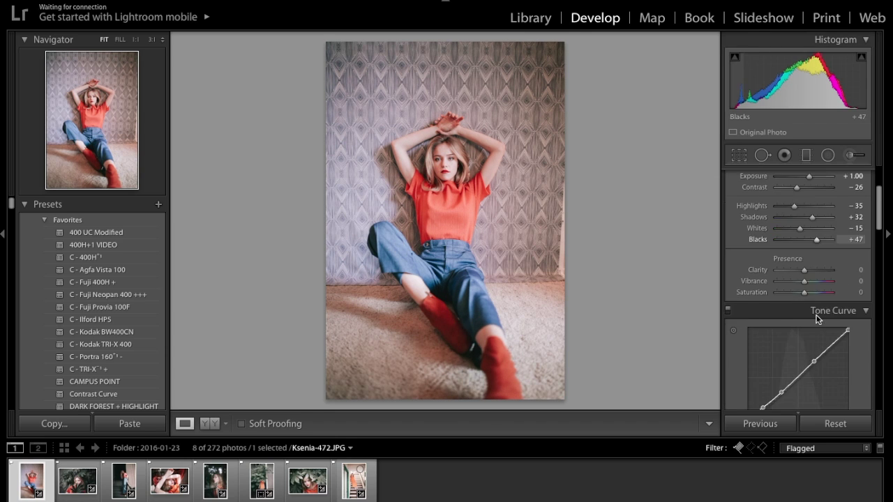
pyautogui.click(746, 317)
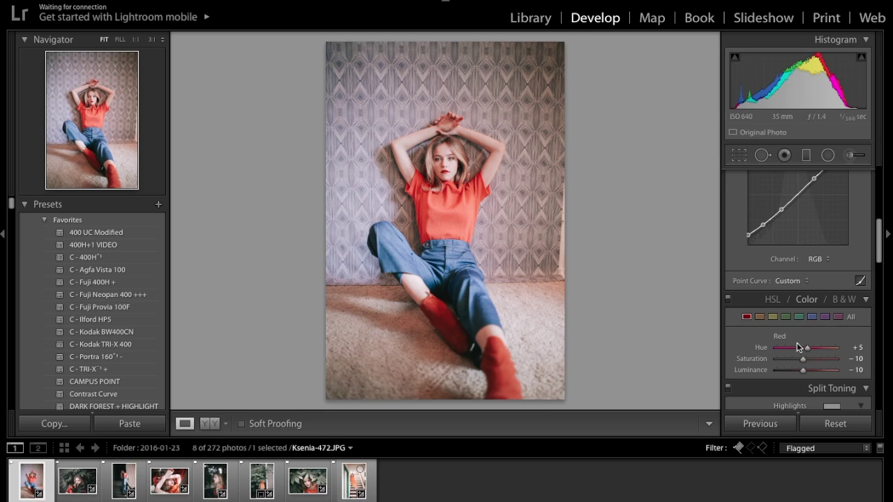
pyautogui.click(850, 358)
pyautogui.write('-30')
pyautogui.press('Return')
pyautogui.click(850, 358)
pyautogui.write('-20')
pyautogui.press('Return')
# Set the Blue colour range's Saturation to -40 and Hue to -10, and lower that Saturation further to -50
pyautogui.click(813, 318)
pyautogui.click(853, 358)
pyautogui.write('-40')
pyautogui.press('Return')
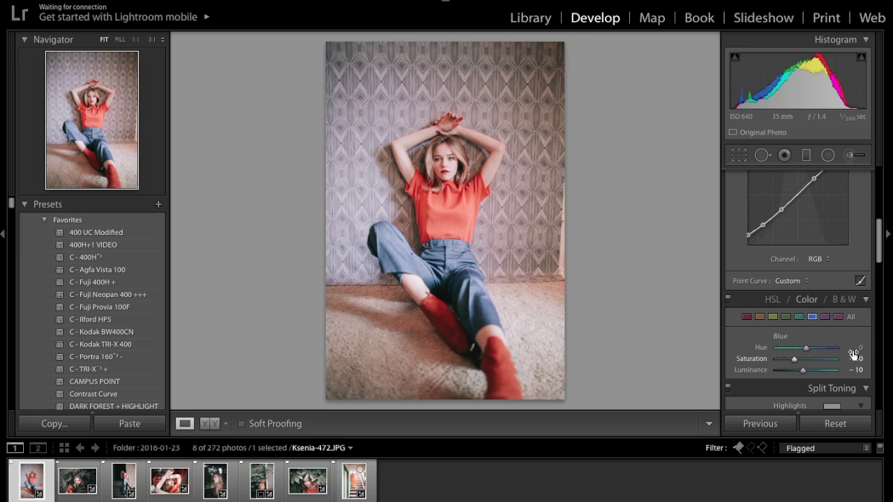
pyautogui.click(857, 347)
pyautogui.write('-10')
pyautogui.press('Return')
pyautogui.click(856, 358)
pyautogui.write('-50')
pyautogui.press('Return')
# Crop the portrait slightly inward from its upper-right corner, keeping the original aspect ratio
pyautogui.scroll(10, 837, 359)
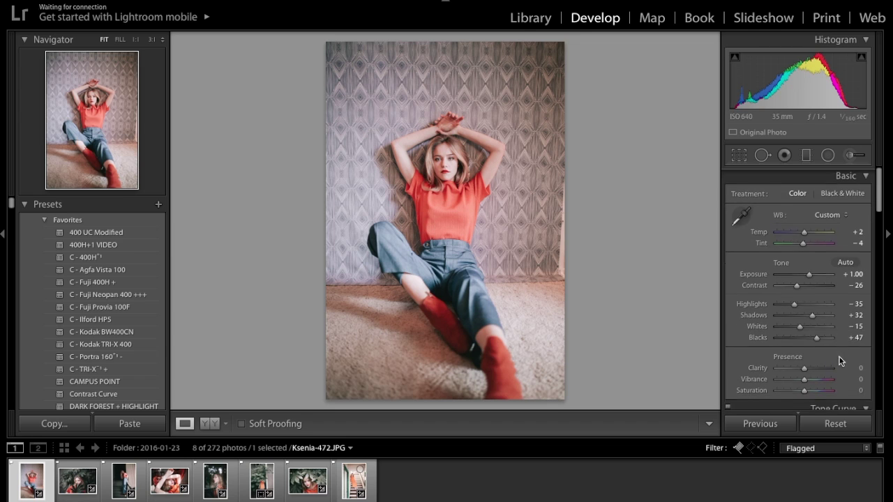
pyautogui.scroll(-20, 858, 304)
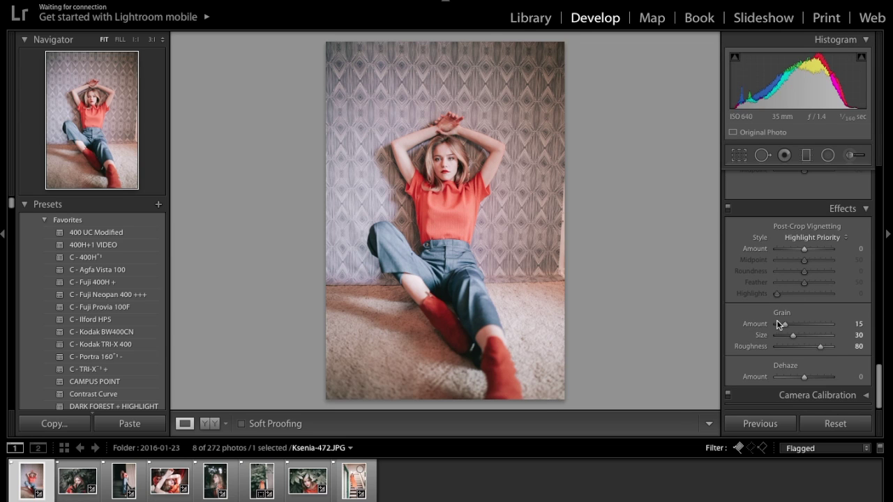
pyautogui.scroll(5, 809, 345)
pyautogui.scroll(10, 812, 348)
pyautogui.click(737, 155)
pyautogui.moveTo(565, 41); pyautogui.dragTo(561, 47)
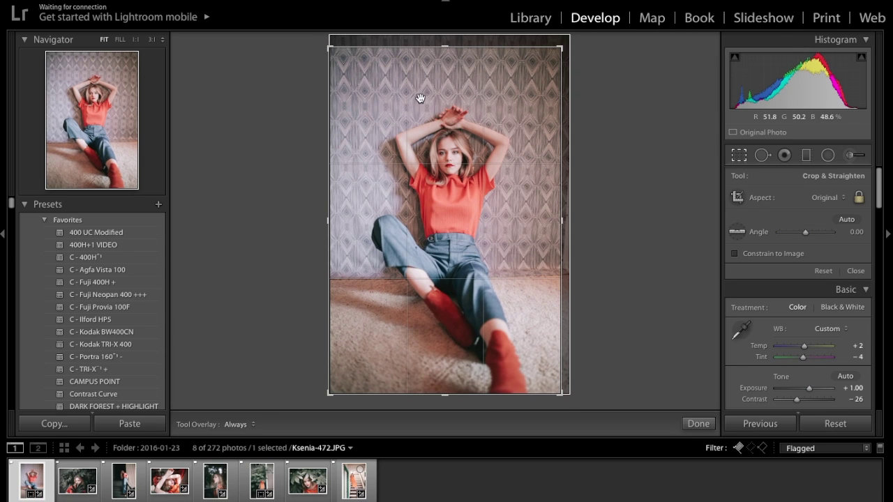
pyautogui.press('Return')
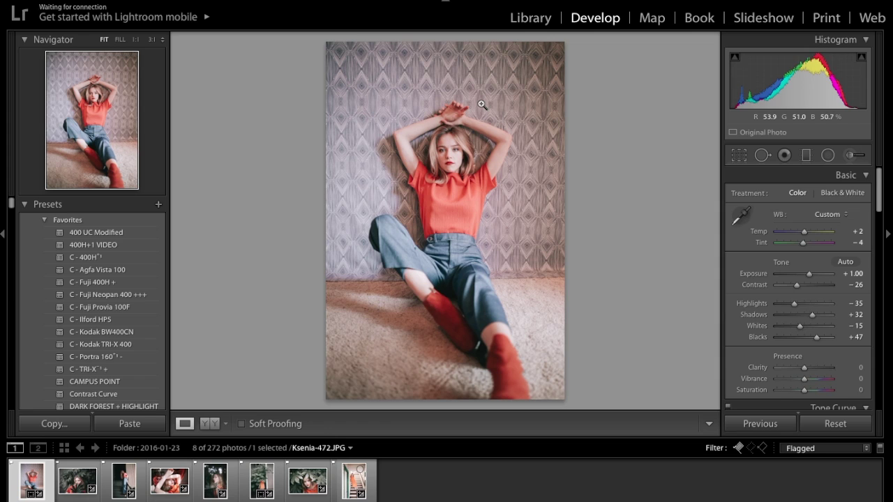
# Raise Blacks to +59 and reduce the overall Saturation to -5
pyautogui.click(819, 336)
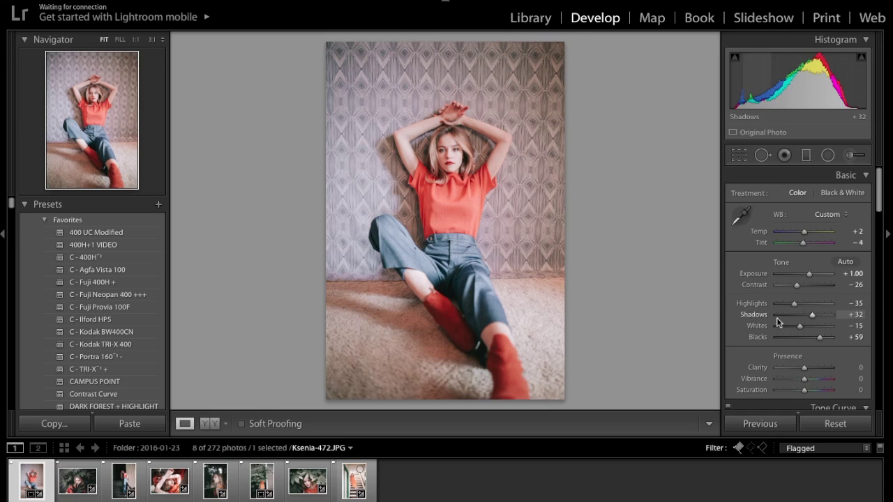
pyautogui.click(856, 391)
pyautogui.write('-5')
pyautogui.press('Return')
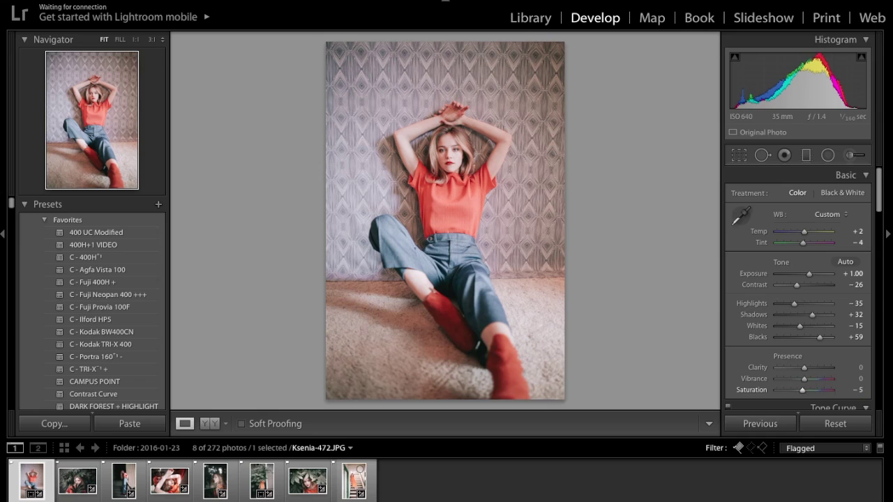
# Set Exposure to +1.10 and cool the white balance to Temp +1
pyautogui.press('F2')
pyautogui.click(856, 273)
pyautogui.write('1.1')
pyautogui.press('Return')
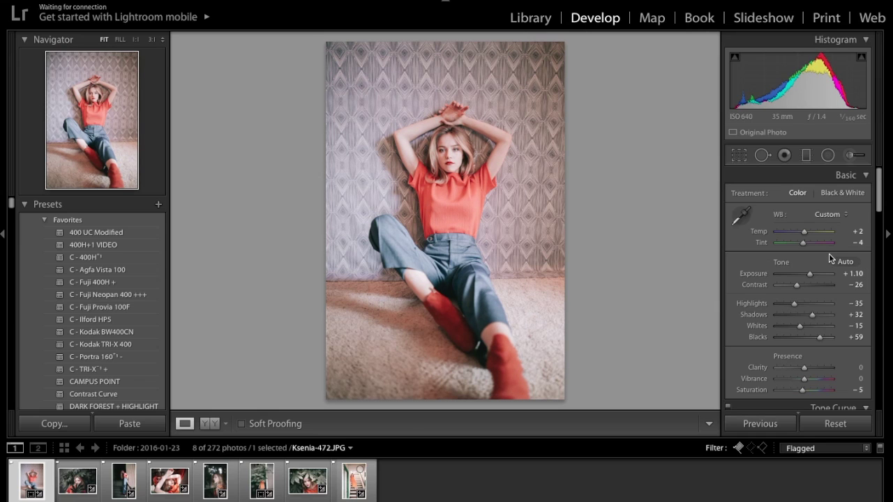
pyautogui.click(860, 231)
pyautogui.write('1')
pyautogui.press('Return')
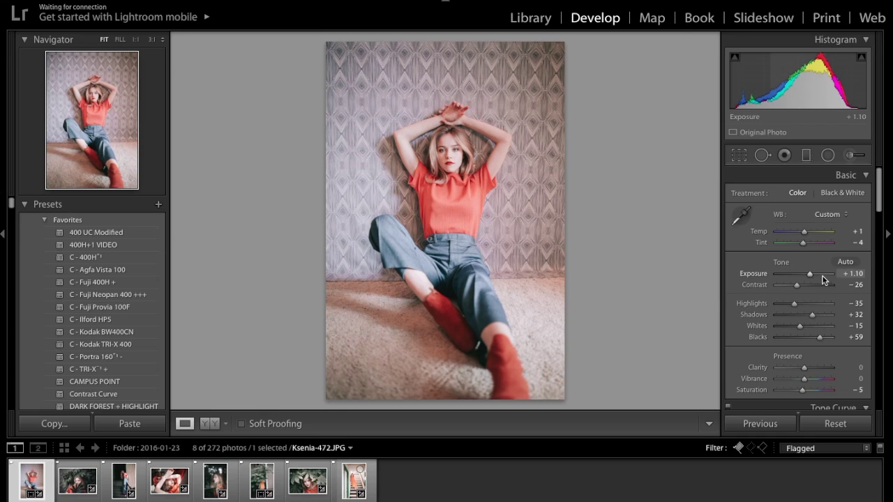
# Set the Orange colour range to Hue +14 and Saturation -55, and compare the edit with the unedited photo
pyautogui.scroll(-10, 823, 320)
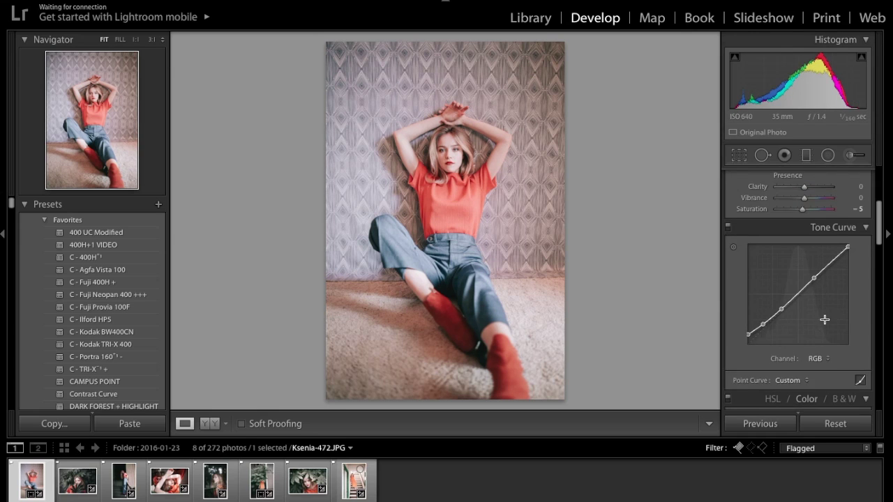
pyautogui.click(759, 278)
pyautogui.click(854, 309)
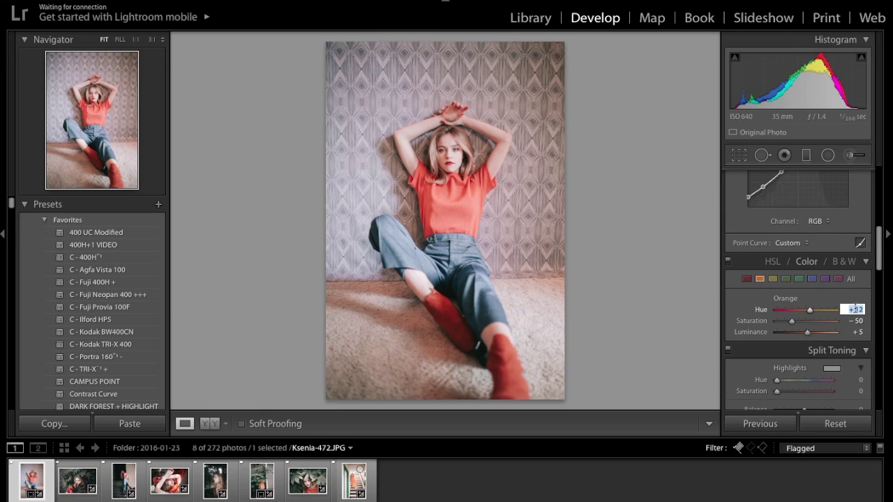
pyautogui.write('14')
pyautogui.press('Return')
pyautogui.click(852, 320)
pyautogui.write('-55')
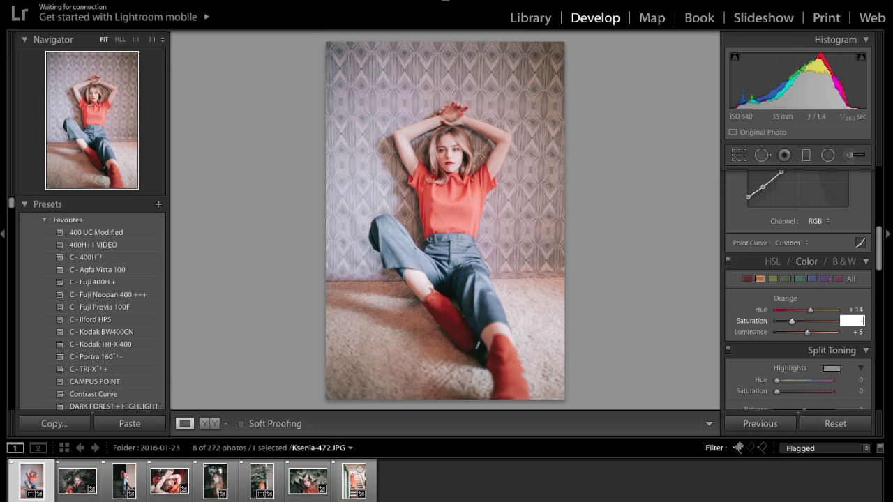
pyautogui.press('Return')
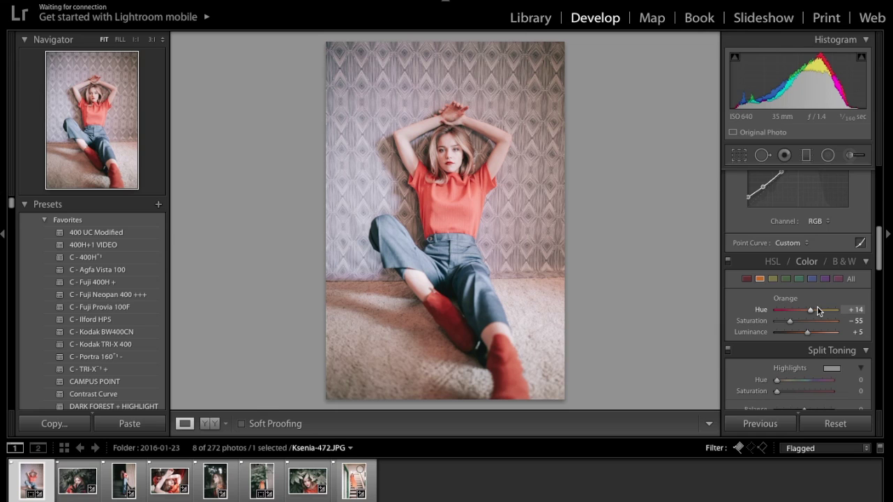
pyautogui.press('\\')
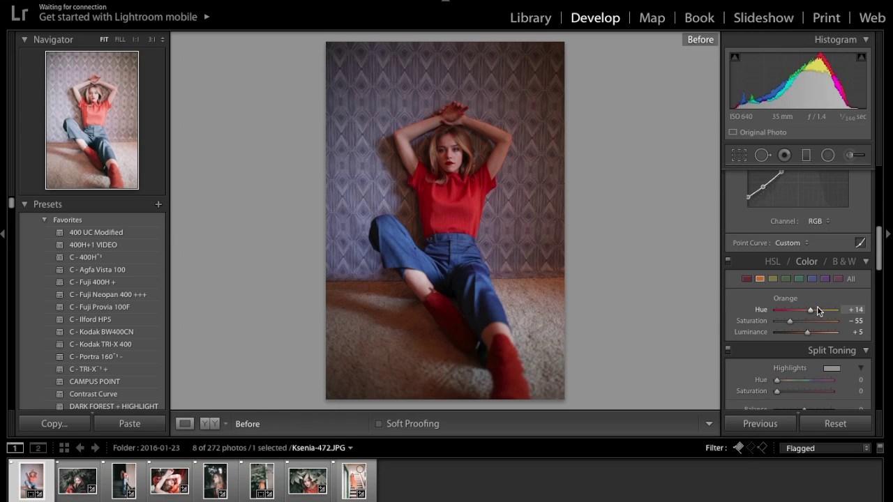
pyautogui.press('\\')
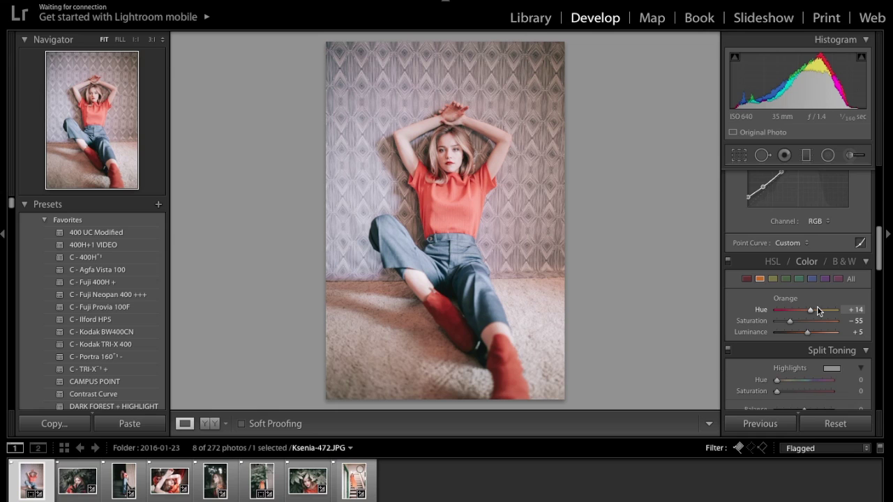
# Tighten the crop a little more from the upper-right corner of the portrait
pyautogui.click(738, 155)
pyautogui.moveTo(565, 40); pyautogui.dragTo(561, 49)
pyautogui.press('Return')
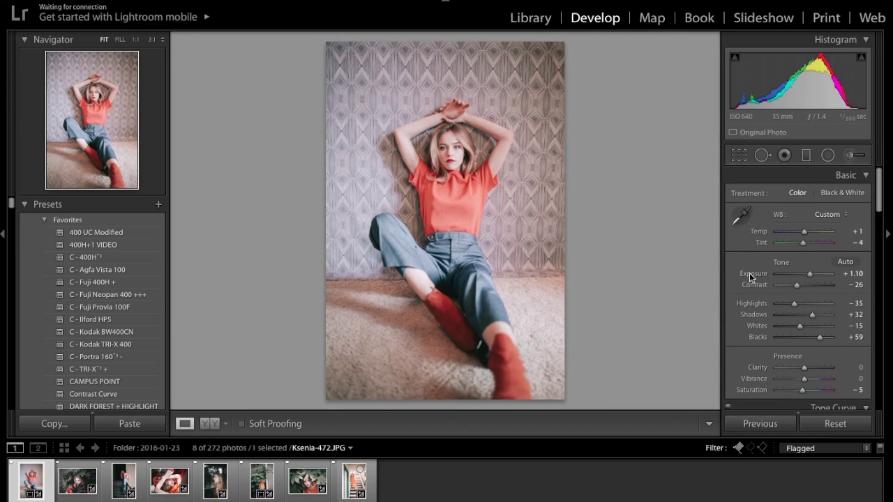
# Raise Blacks to +74 and lower Contrast to -35
pyautogui.moveTo(823, 334); pyautogui.dragTo(823, 338)
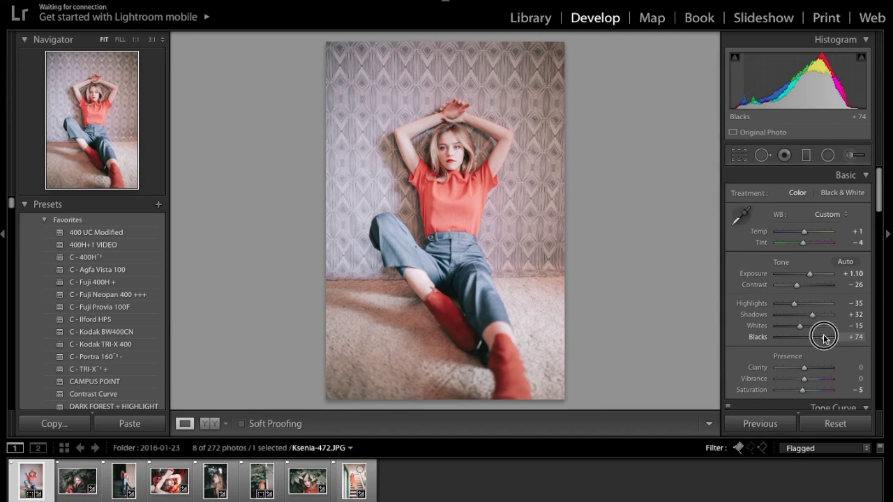
pyautogui.moveTo(796, 286); pyautogui.dragTo(794, 285)
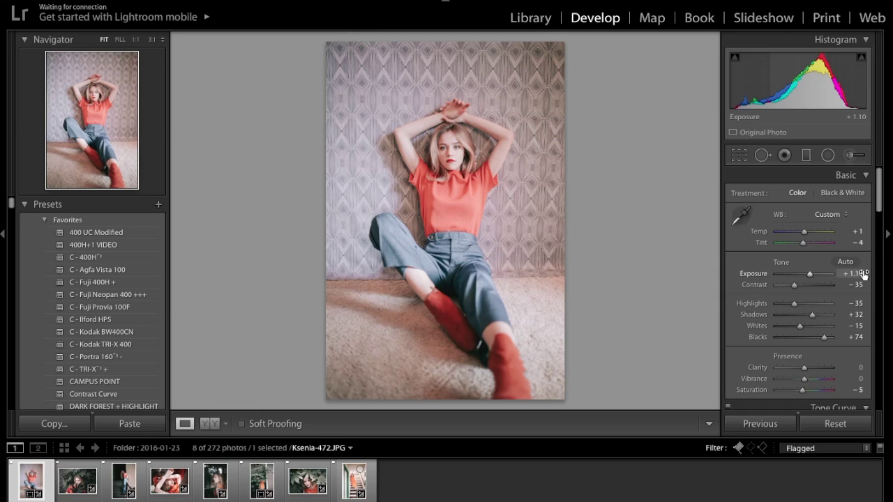
# Inspect the blurred feet and legs of the indoor portrait at 1:1 magnification, and return to the fitted view
pyautogui.press('z')
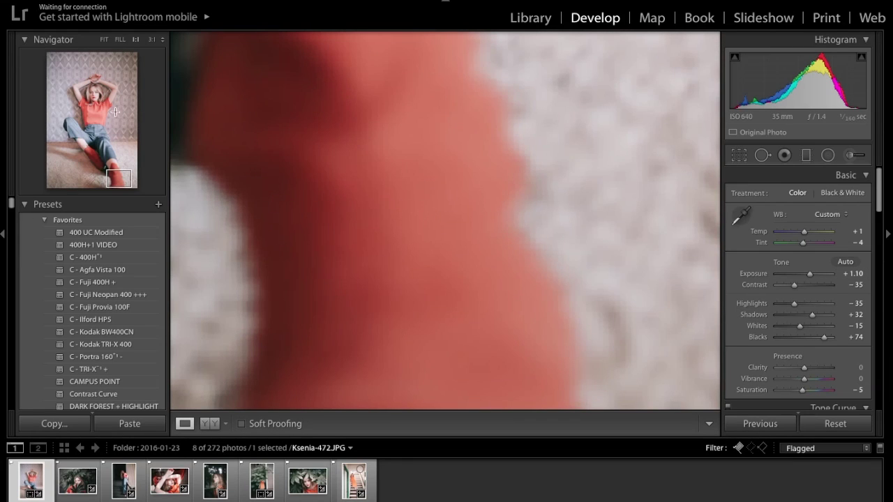
pyautogui.moveTo(119, 175); pyautogui.dragTo(104, 167)
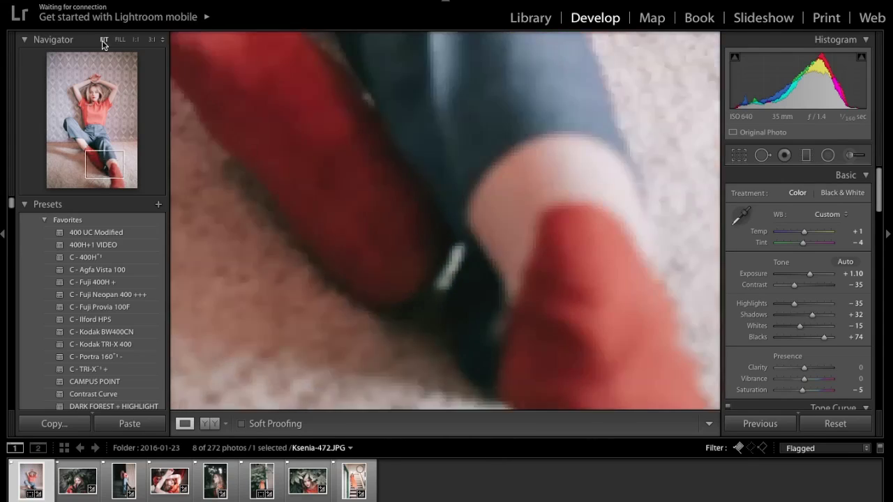
pyautogui.click(103, 40)
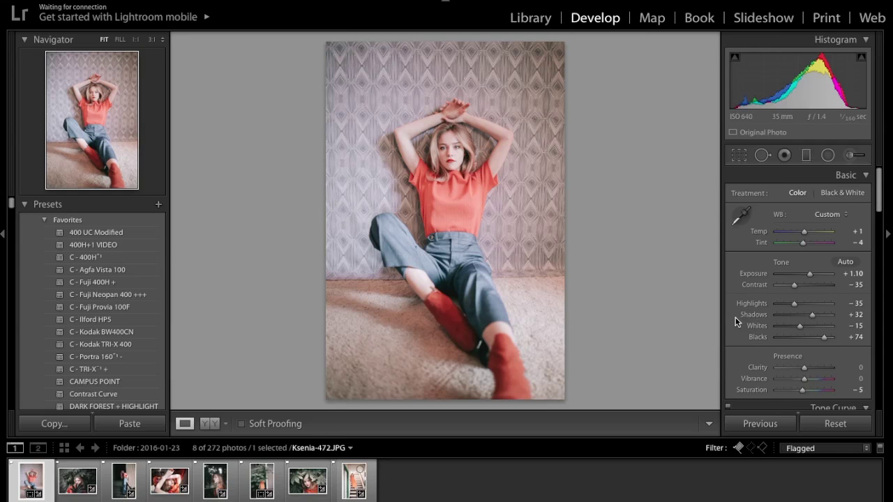
# Copy the indoor portrait's develop settings and open the next photo, the portrait among green leaves
pyautogui.hotkey('ctrl', 'shift', 'c')
pyautogui.press('Return')
pyautogui.press('Right')
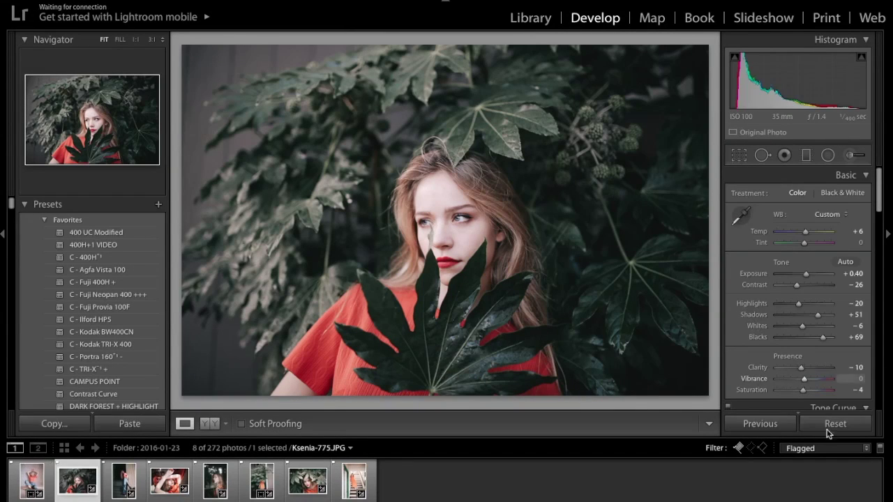
# Reset the leaf portrait's existing edits and apply the C - 400H⁺¹ preset with Exposure at +0.60
pyautogui.click(840, 421)
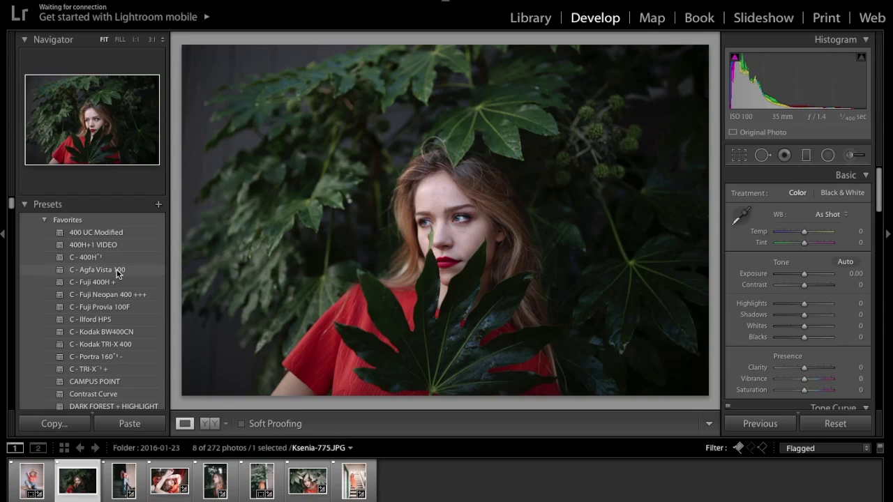
pyautogui.click(103, 257)
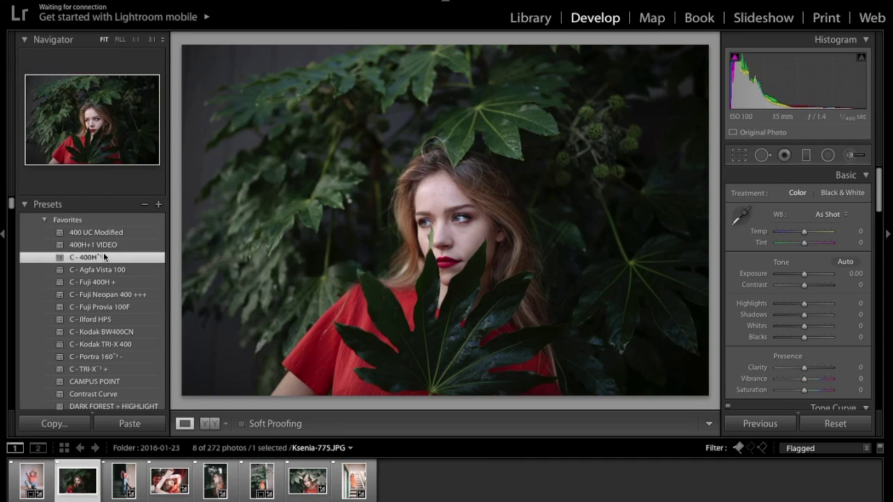
pyautogui.click(853, 273)
pyautogui.write('0.3')
pyautogui.press('Return')
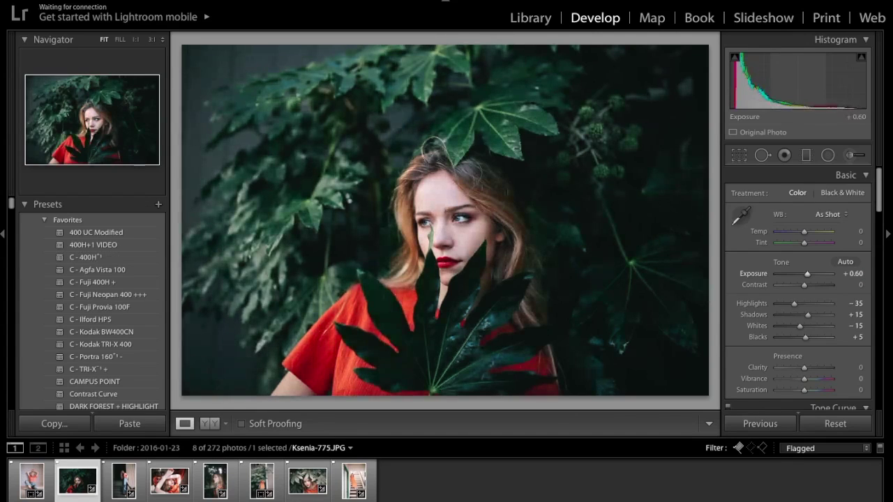
# Set the Orange colour range's Saturation to -40
pyautogui.scroll(-5, 828, 288)
pyautogui.click(853, 377)
pyautogui.write('-45')
pyautogui.press('Return')
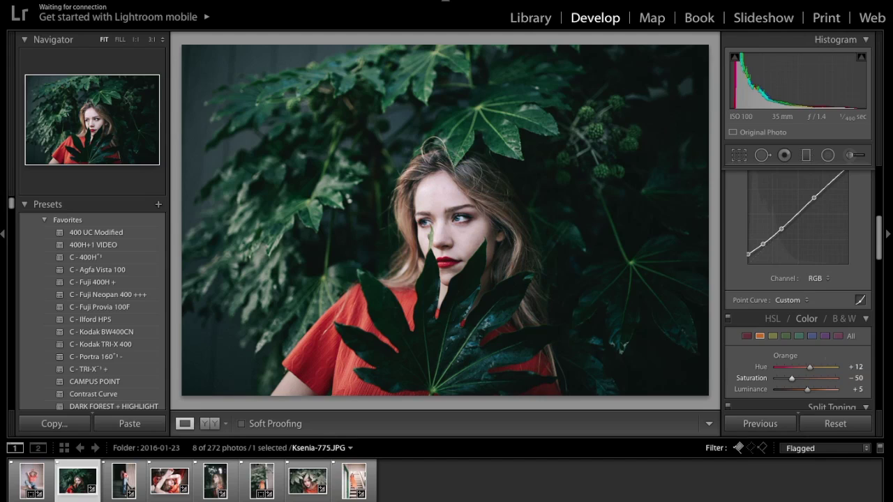
pyautogui.click(854, 378)
pyautogui.write('-40')
pyautogui.press('Return')
# Lower the photo's overall Saturation to -10 in the basic adjustments
pyautogui.scroll(-10, 784, 319)
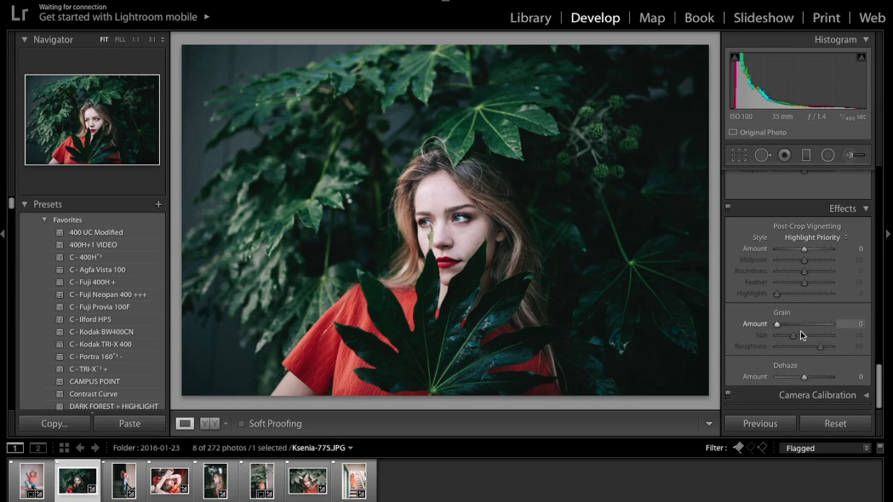
pyautogui.scroll(10, 799, 330)
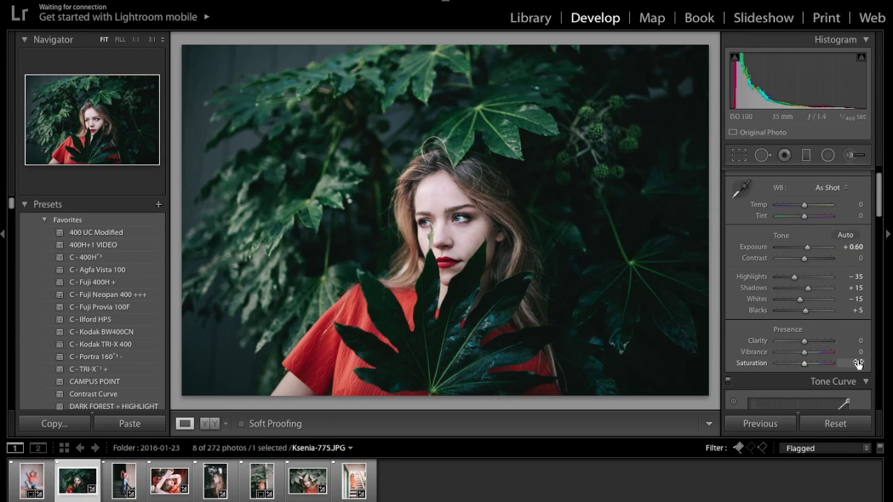
pyautogui.write('-10')
pyautogui.press('Return')
# Set the Green colour range's Saturation to -40
pyautogui.scroll(-5, 835, 302)
pyautogui.click(785, 252)
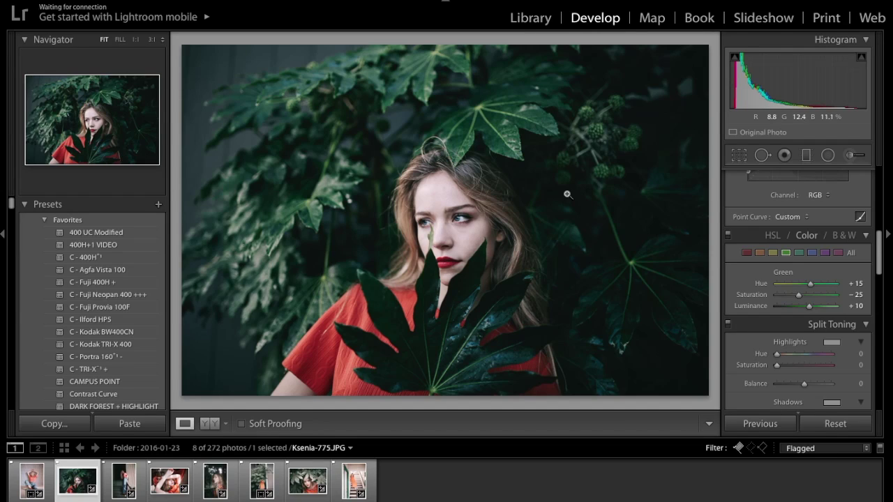
pyautogui.click(855, 294)
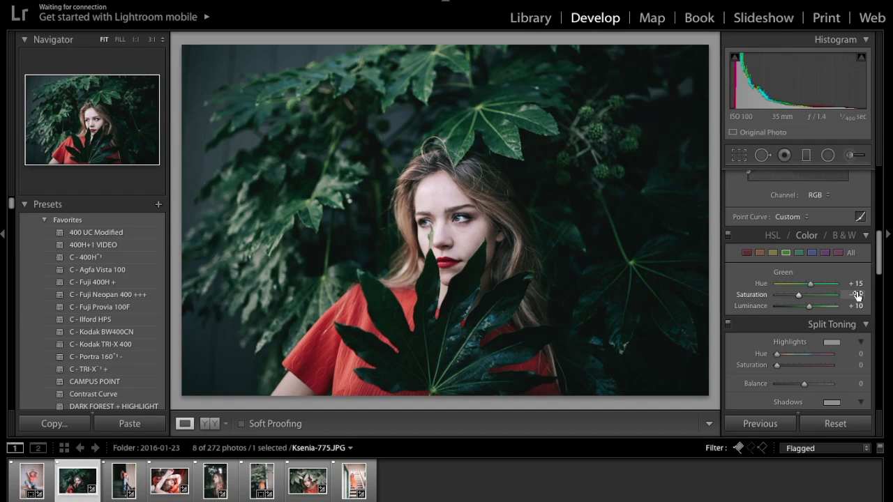
pyautogui.write('-40')
pyautogui.press('Return')
# Set the Yellow colour range's Saturation to -30
pyautogui.click(773, 253)
pyautogui.click(859, 294)
pyautogui.press('BackSpace')
pyautogui.write('-25')
pyautogui.press('Return')
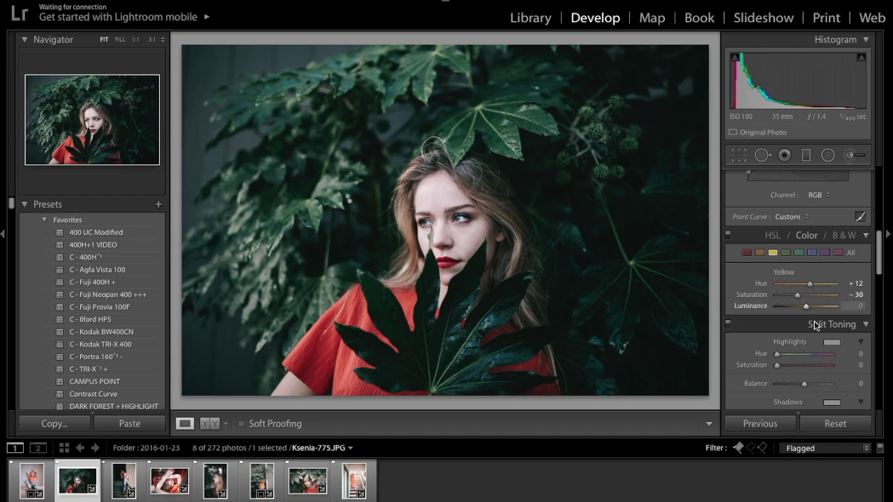
# Adjust the photo's tone with Exposure +0.80, Contrast -17, Shadows +38 and Blacks +45
pyautogui.scroll(5, 811, 325)
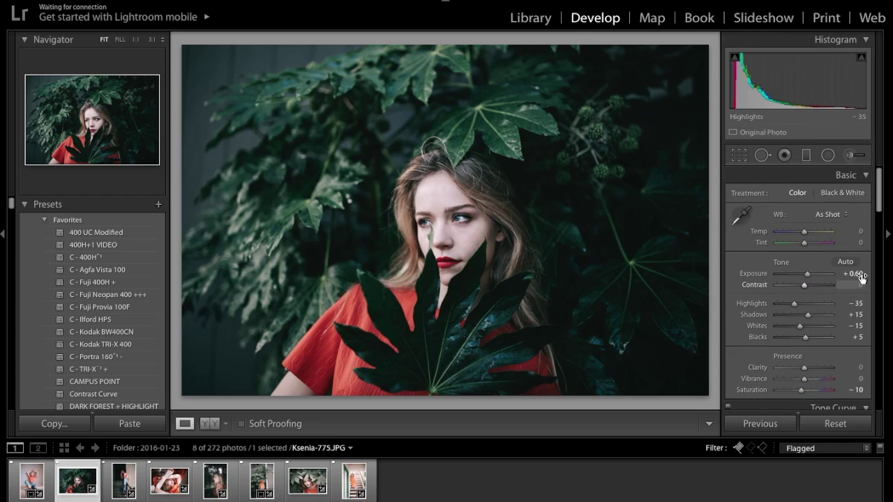
pyautogui.click(854, 274)
pyautogui.write('0.8')
pyautogui.press('Return')
pyautogui.moveTo(801, 290); pyautogui.dragTo(796, 290)
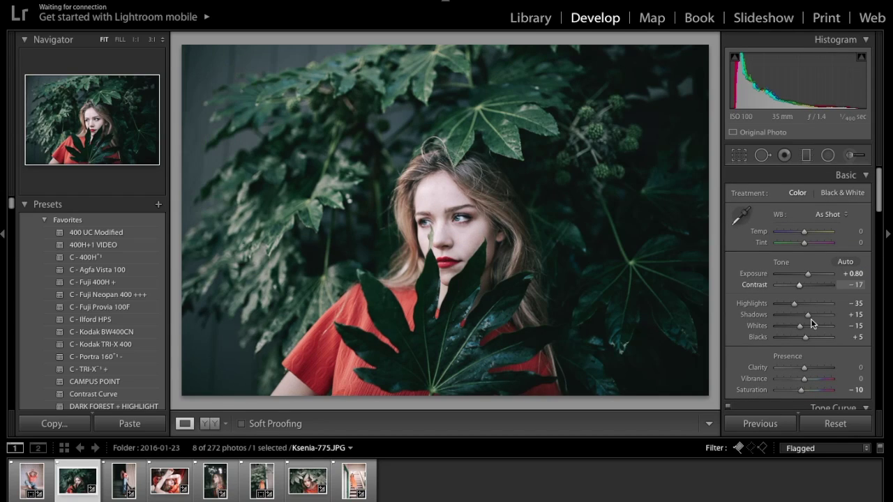
pyautogui.moveTo(810, 332); pyautogui.dragTo(820, 317)
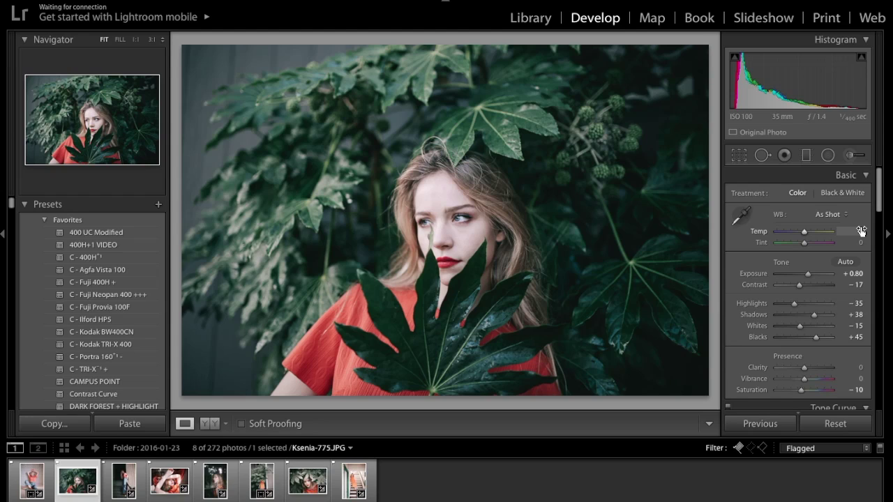
# Warm the white balance to Temp +2, set Vibrance to -4 and raise Blacks to +54
pyautogui.click(862, 231)
pyautogui.write('2')
pyautogui.press('Return')
pyautogui.click(860, 375)
pyautogui.write('-4')
pyautogui.press('Return')
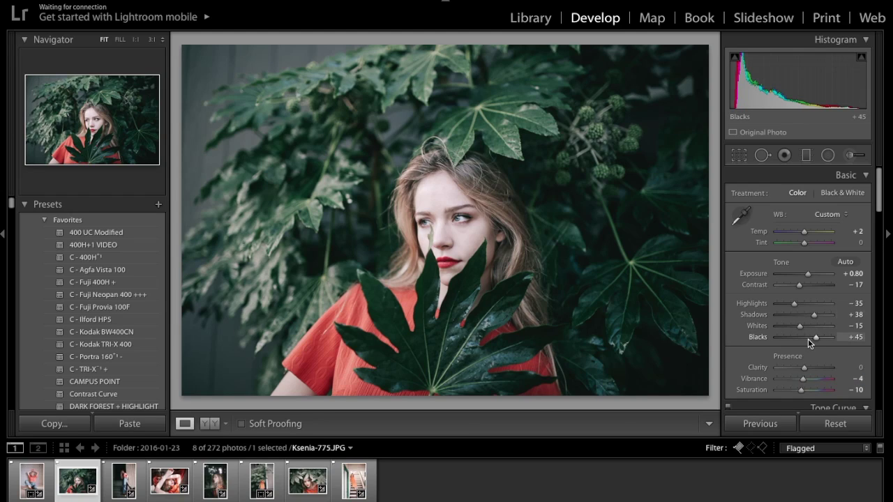
pyautogui.moveTo(811, 340); pyautogui.dragTo(816, 342)
# Shift the Green colour range to Hue -20 and Saturation -56
pyautogui.scroll(-5, 795, 293)
pyautogui.click(786, 345)
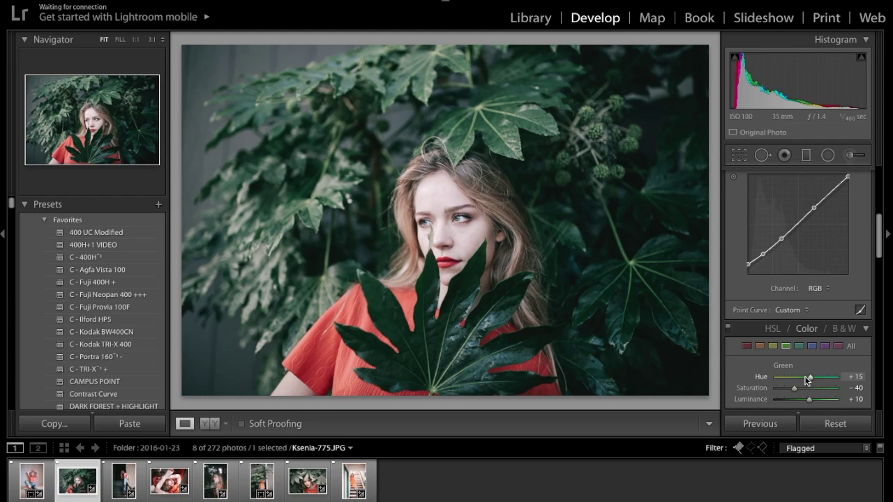
pyautogui.moveTo(807, 377); pyautogui.dragTo(805, 378)
pyautogui.moveTo(804, 377); pyautogui.dragTo(789, 391)
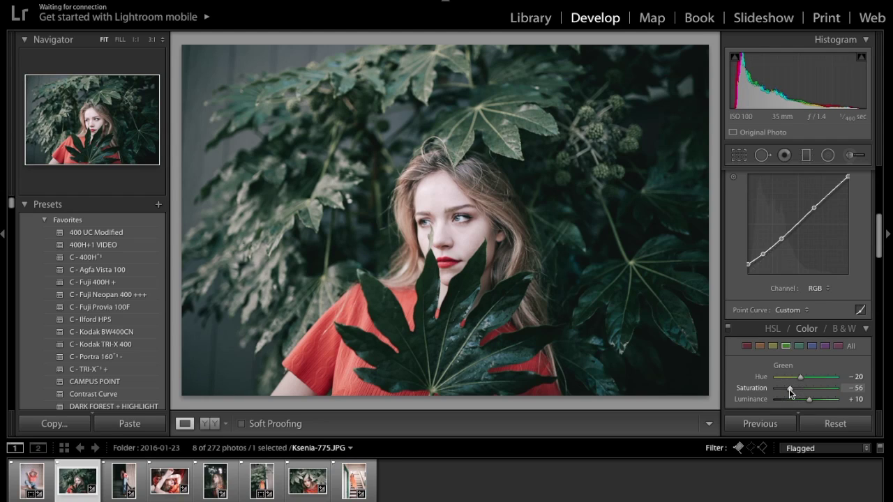
# Raise the Orange colour range's Saturation to -35
pyautogui.click(759, 346)
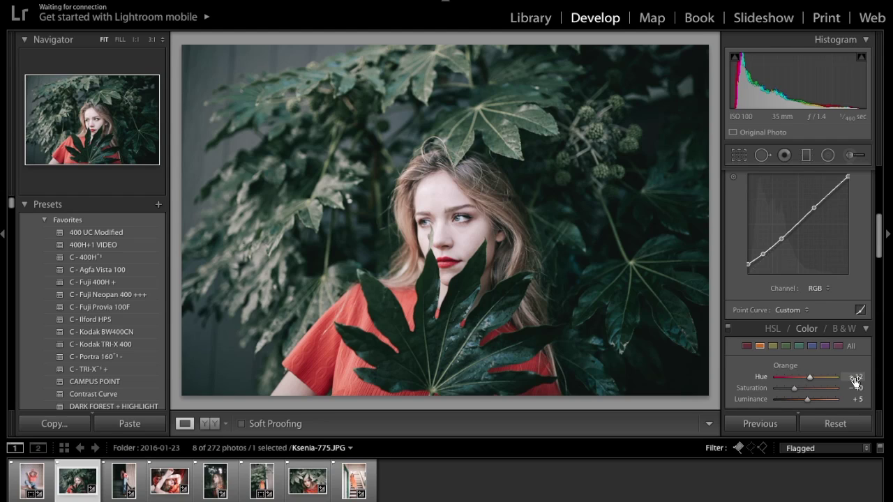
pyautogui.click(856, 388)
pyautogui.press('Up')
pyautogui.press('Up')
pyautogui.press('Up')
pyautogui.press('Up')
pyautogui.press('Up')
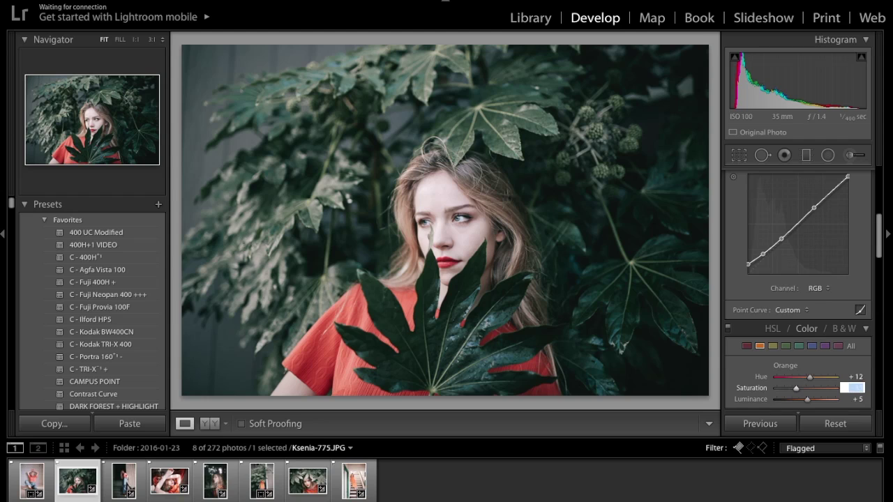
# Set Contrast to -9 and Highlights to -23
pyautogui.scroll(5, 827, 398)
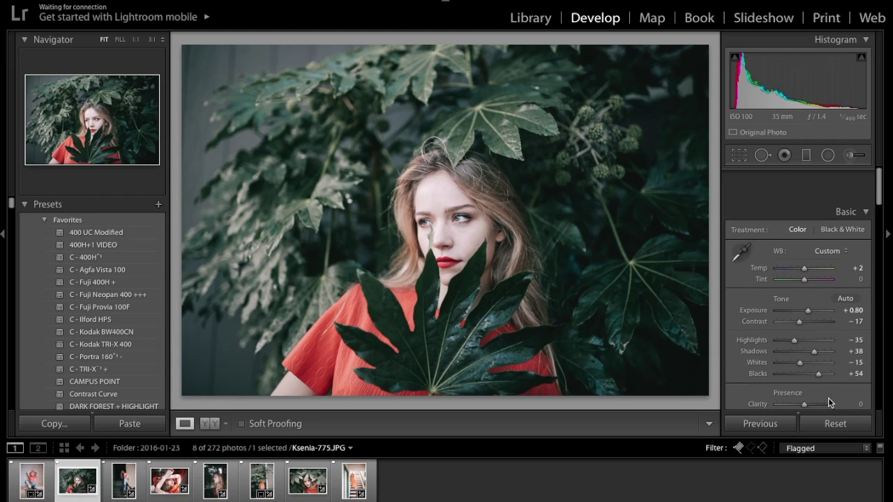
pyautogui.scroll(-1, 830, 343)
pyautogui.moveTo(794, 303); pyautogui.dragTo(802, 288)
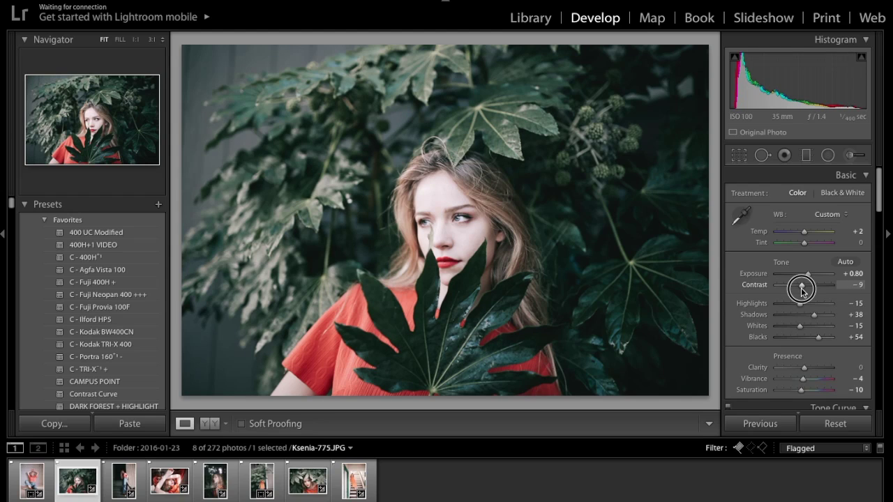
pyautogui.moveTo(799, 305); pyautogui.dragTo(797, 304)
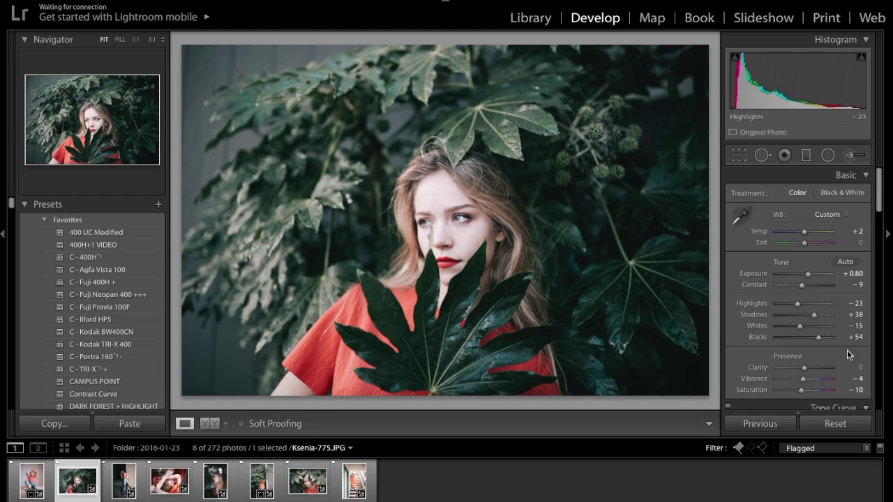
# Soften the photo with Clarity -10 and reduce its overall Saturation to -15
pyautogui.click(860, 370)
pyautogui.write('-15')
pyautogui.press('Return')
pyautogui.click(855, 367)
pyautogui.write('-10')
pyautogui.press('Return')
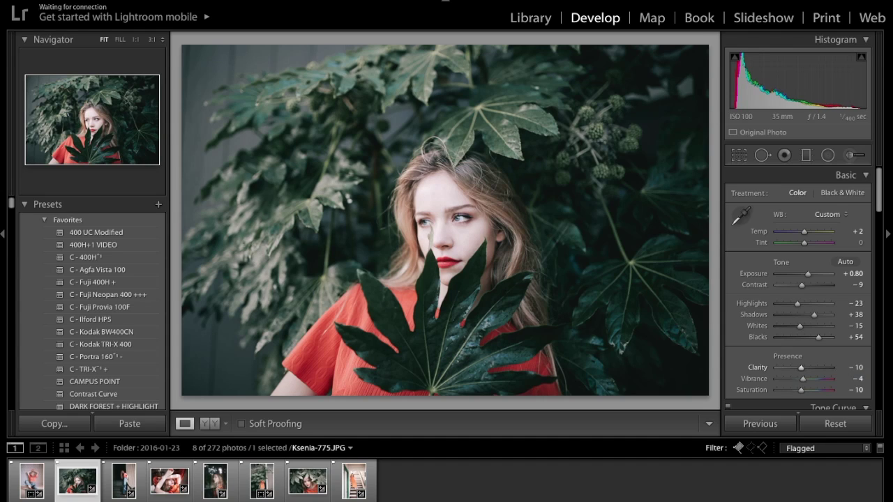
pyautogui.click(858, 389)
pyautogui.write('-15')
pyautogui.press('Return')
# Tint the shadows with Split Toning by setting the Shadows Saturation to 5
pyautogui.scroll(-5, 869, 323)
pyautogui.scroll(-4, 869, 321)
pyautogui.click(858, 311)
pyautogui.write('2')
pyautogui.press('Return')
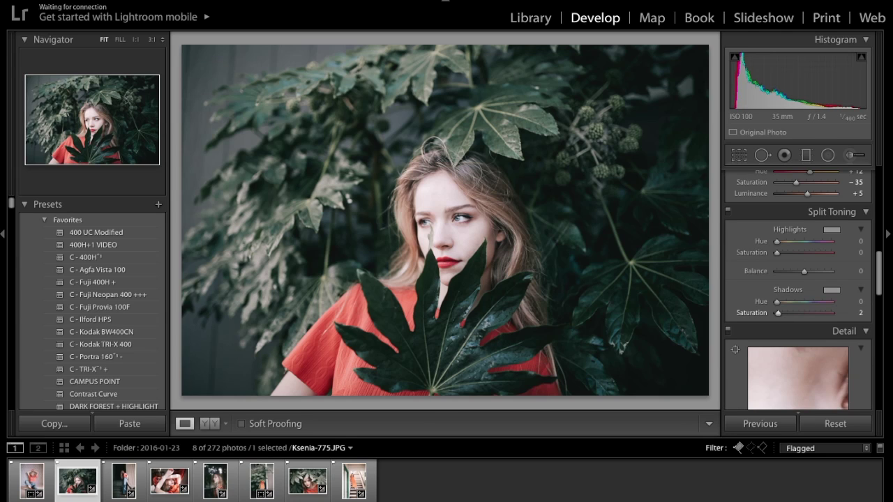
pyautogui.click(859, 312)
pyautogui.write('5')
pyautogui.press('Return')
pyautogui.click(860, 312)
# Rotate the photo through a full turn in 90-degree steps to judge the edit in each orientation
pyautogui.scroll(10, 859, 312)
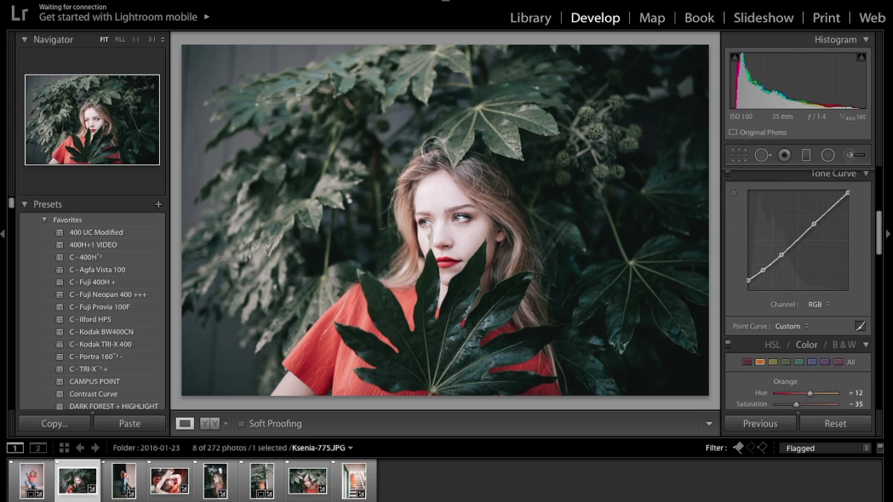
pyautogui.scroll(-2, 853, 316)
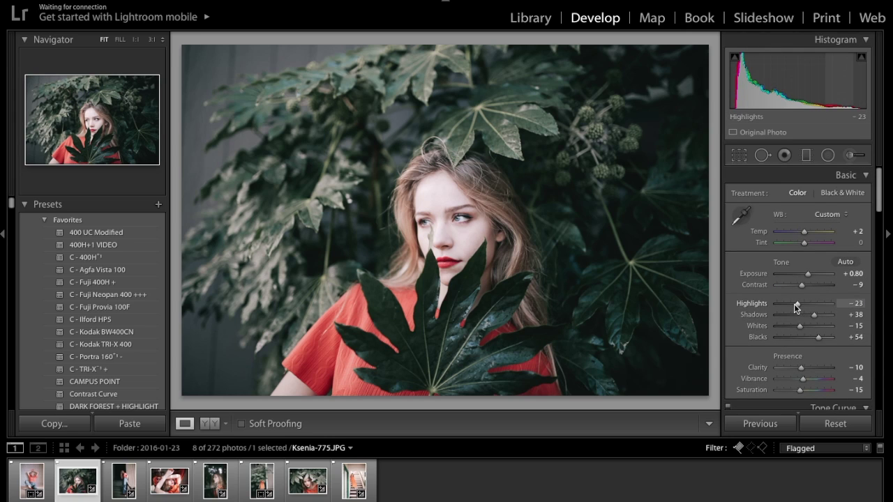
pyautogui.moveTo(795, 307); pyautogui.dragTo(799, 308)
pyautogui.scroll(-2, 800, 307)
pyautogui.hotkey('ctrl', '[')
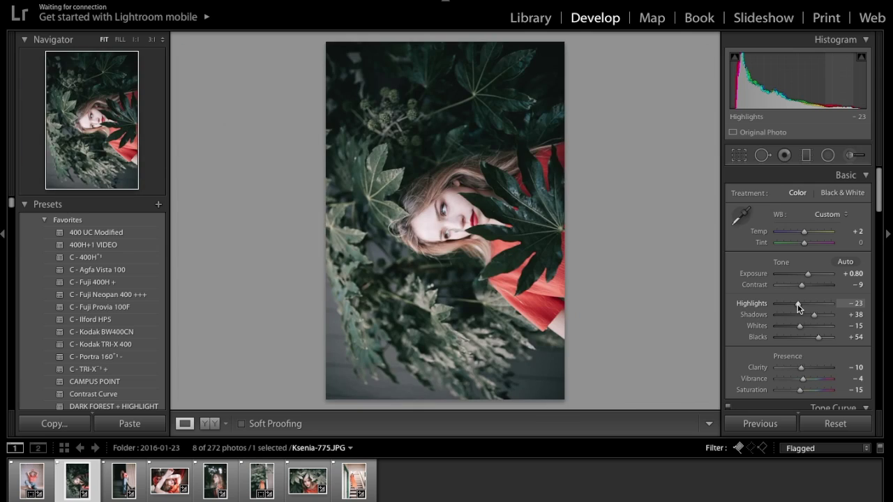
pyautogui.hotkey('ctrl', '[')
pyautogui.hotkey('ctrl', '[')
pyautogui.hotkey('ctrl', '[')
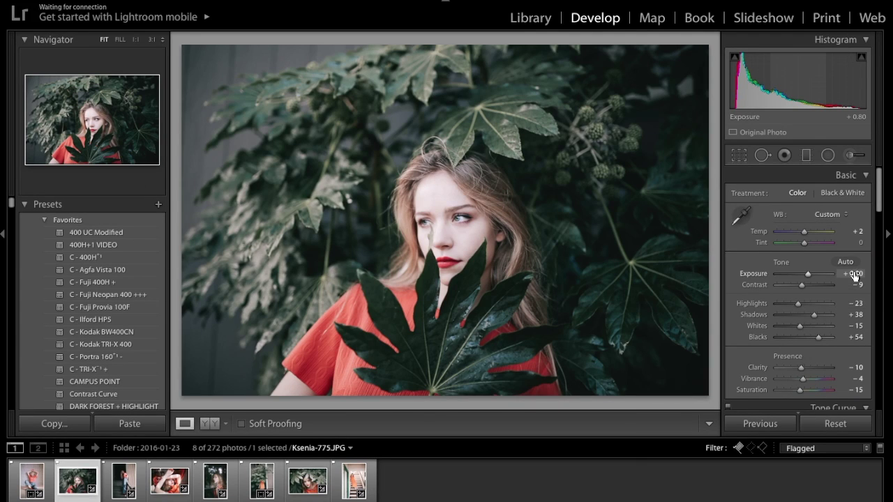
# Desaturate the foliage colours by adjusting the Aqua Saturation and setting Blue Saturation to -41 and Green Saturation to -67
pyautogui.scroll(-8, 855, 276)
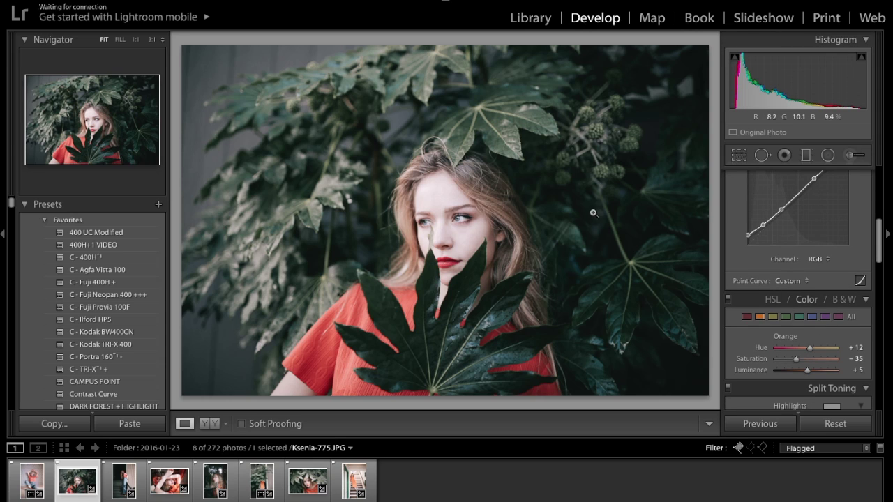
pyautogui.click(798, 316)
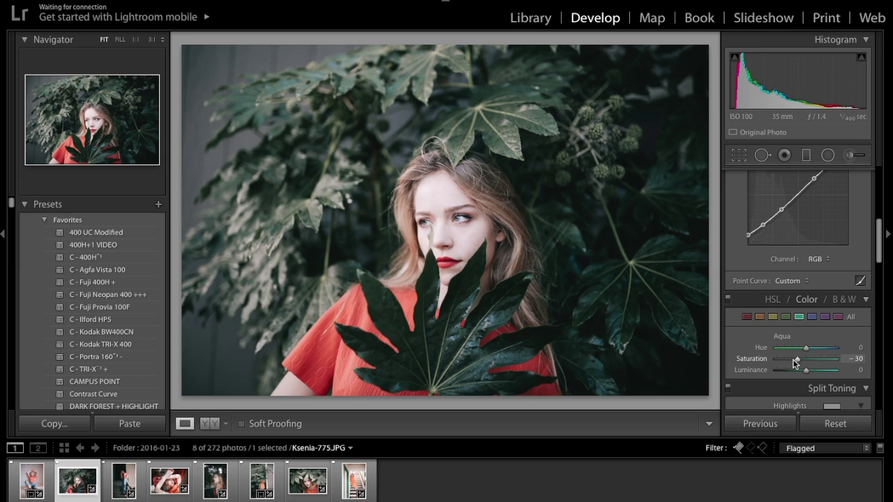
pyautogui.click(793, 361)
pyautogui.click(812, 317)
pyautogui.moveTo(796, 359); pyautogui.dragTo(793, 360)
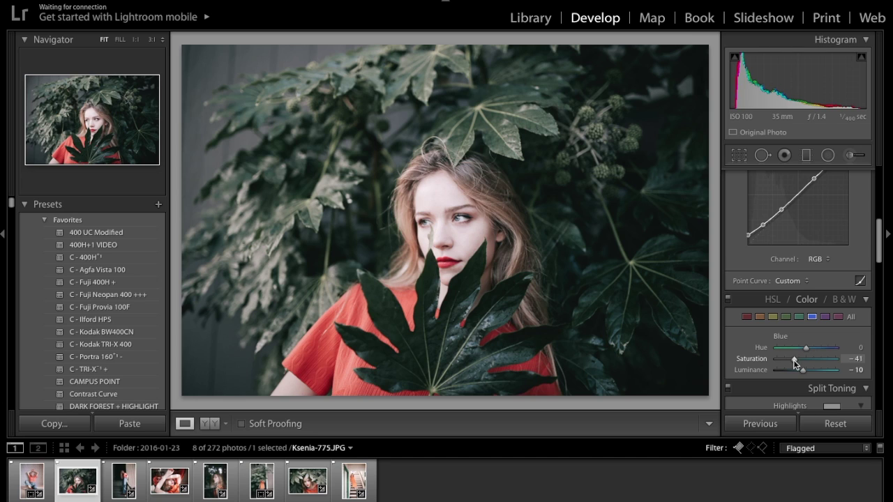
pyautogui.click(786, 316)
pyautogui.moveTo(788, 360)
pyautogui.mouseDown()
pyautogui.moveTo(773, 366)
pyautogui.moveTo(785, 366)
pyautogui.mouseUp()
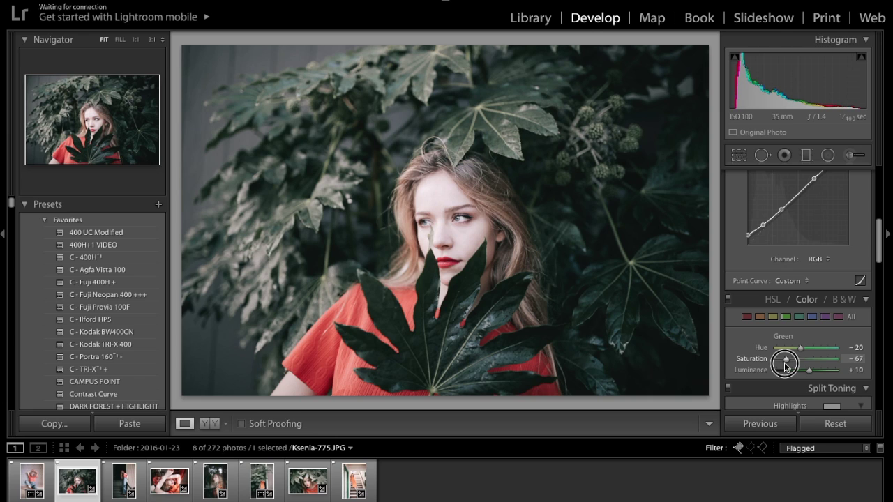
# Compare the leaf portrait with its unedited version and set Highlights to -28
pyautogui.click(760, 317)
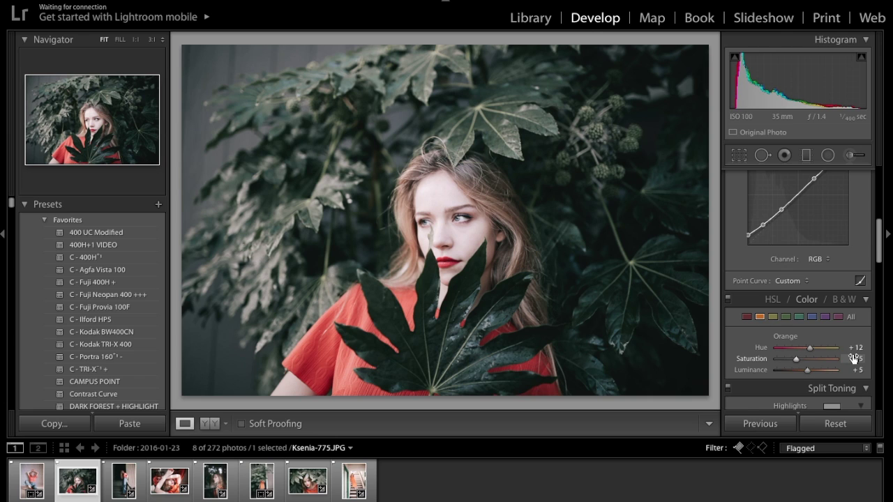
pyautogui.scroll(6, 852, 356)
pyautogui.press('\\')
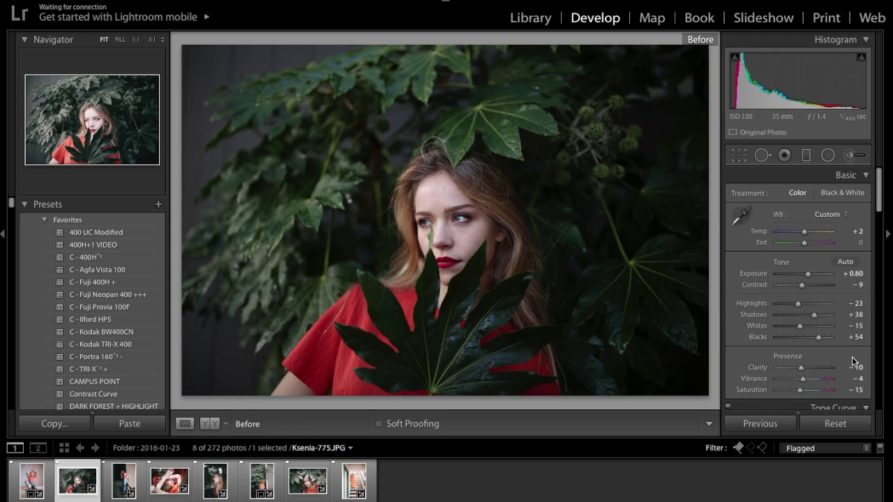
pyautogui.press('\\')
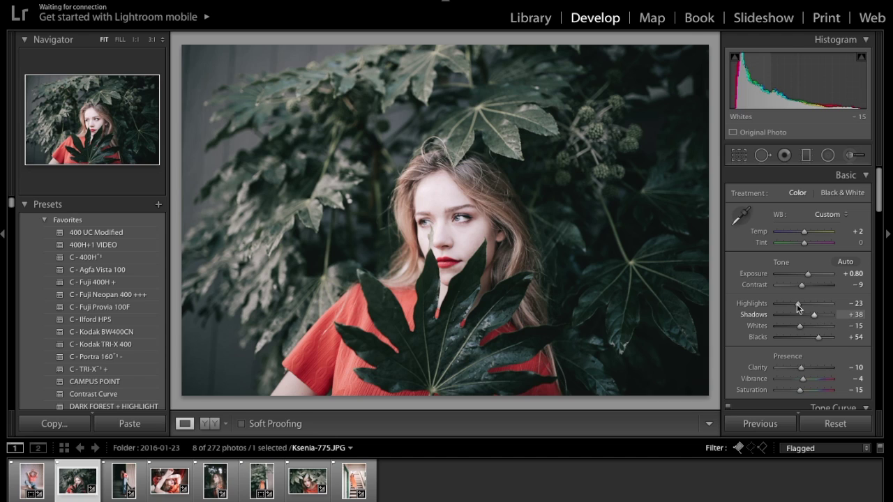
pyautogui.moveTo(796, 303); pyautogui.dragTo(797, 305)
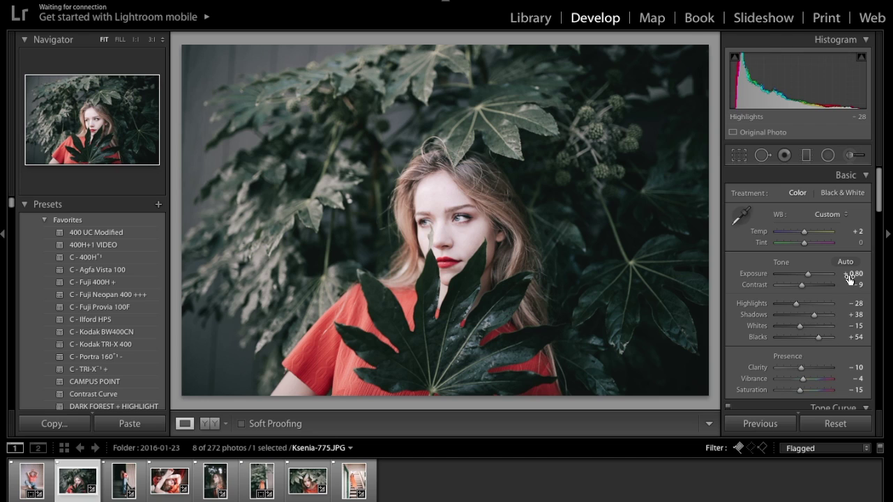
# Try a Tint of -1 on the leaf portrait and set it back to 0
pyautogui.click(858, 243)
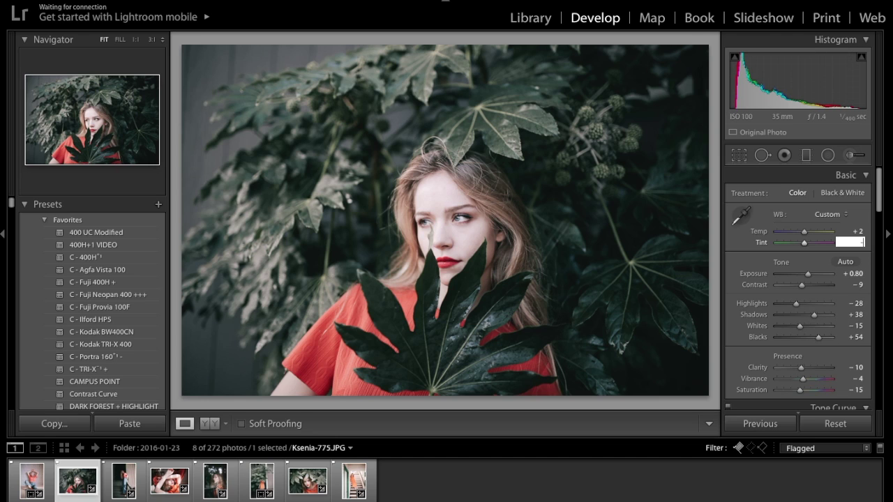
pyautogui.write('-1')
pyautogui.press('Return')
pyautogui.click(858, 242)
pyautogui.write('0')
pyautogui.press('Return')
pyautogui.press('XF86MonBrightnessUp')
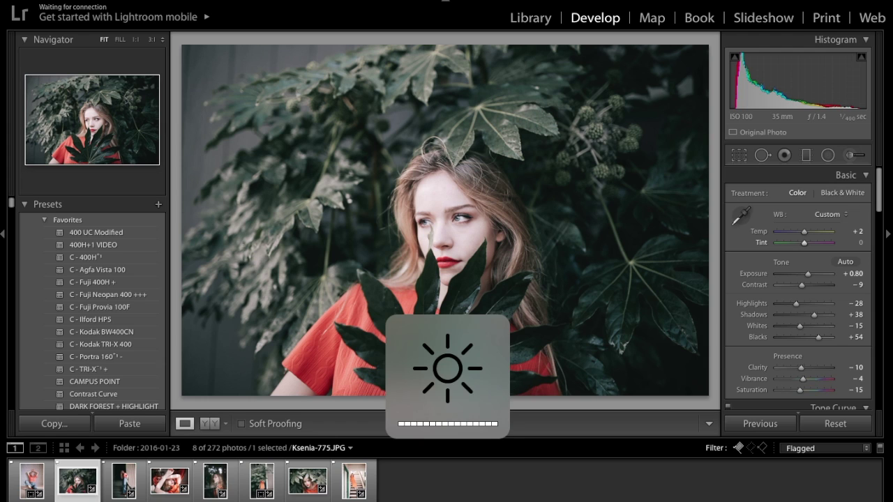
# Open the staircase portrait, reset its existing edits and apply the C - 400H+1 preset
pyautogui.click(123, 481)
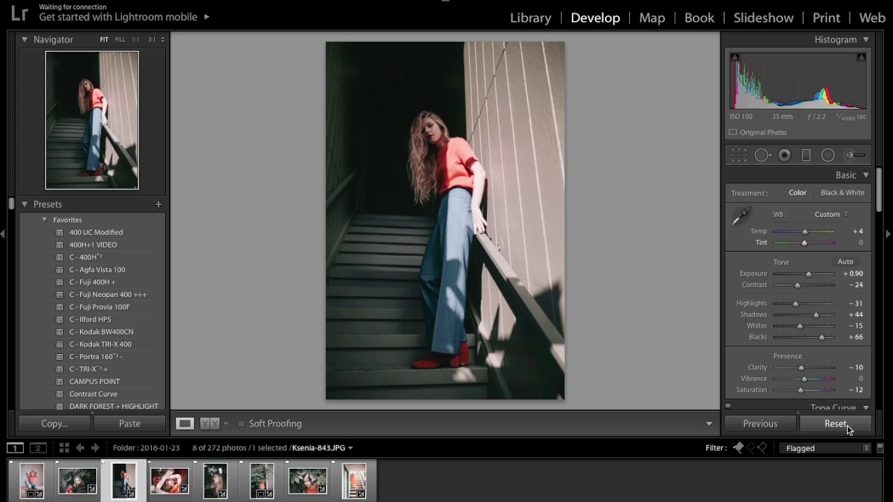
pyautogui.click(847, 425)
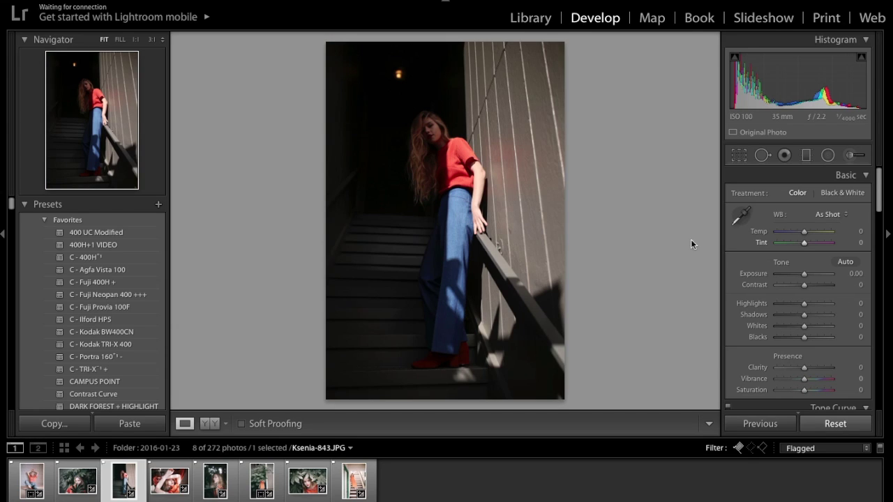
pyautogui.click(99, 258)
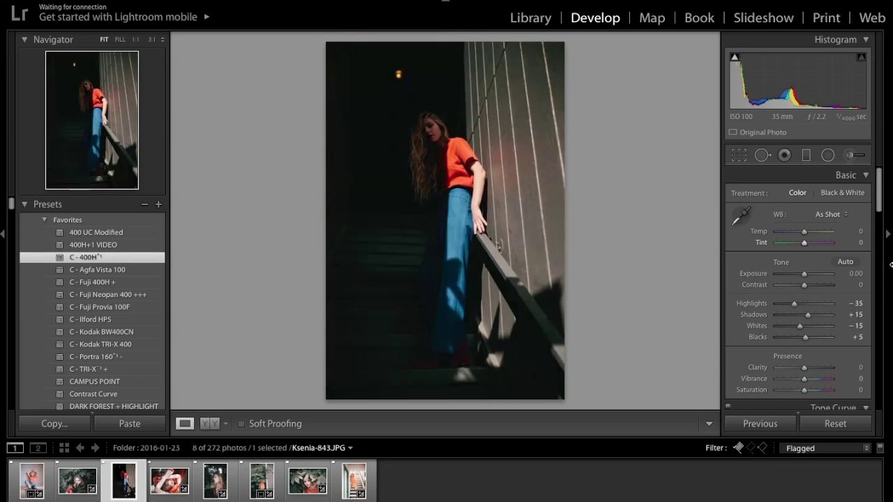
# Brighten the staircase portrait with Exposure +0.90, Blacks +31 and Shadows +31
pyautogui.click(855, 273)
pyautogui.write('.9')
pyautogui.press('Return')
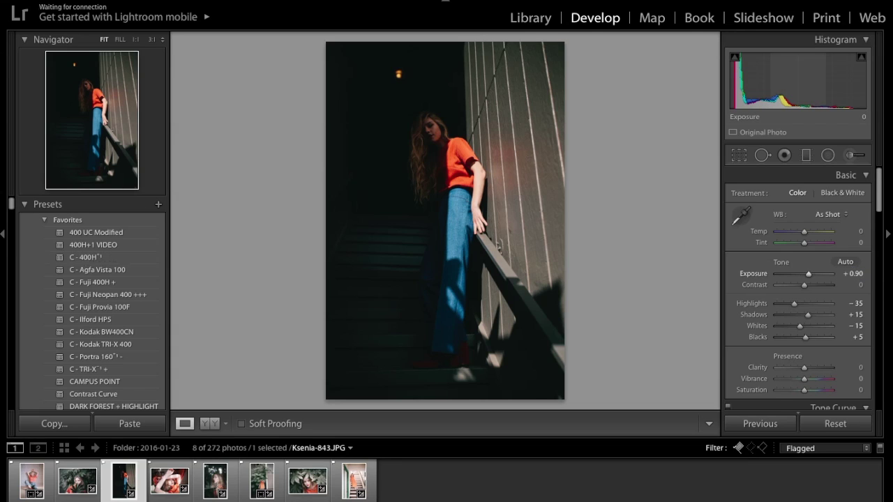
pyautogui.click(811, 337)
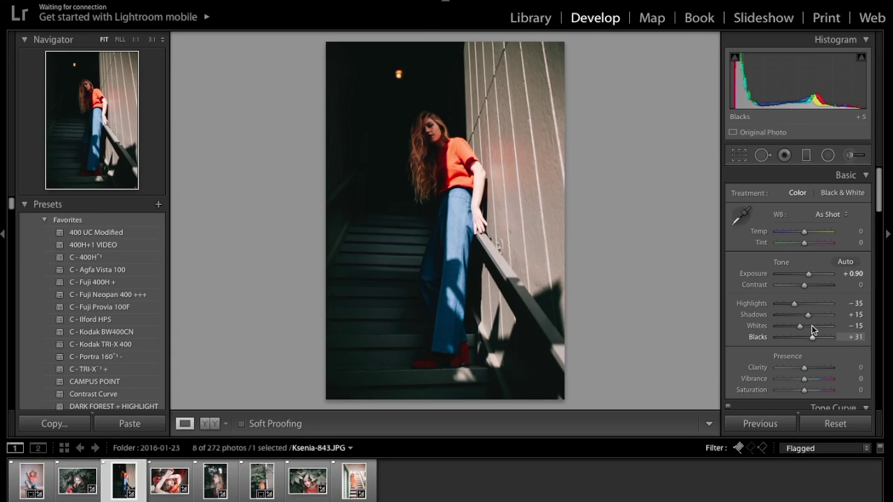
pyautogui.click(811, 315)
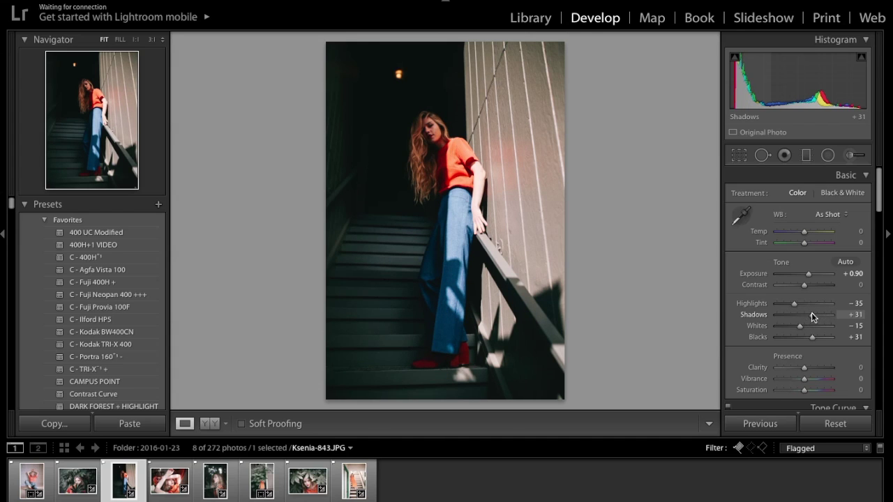
# Mute the skin and shirt tones by setting the Orange Saturation to -50
pyautogui.scroll(-10, 811, 316)
pyautogui.scroll(1, 781, 317)
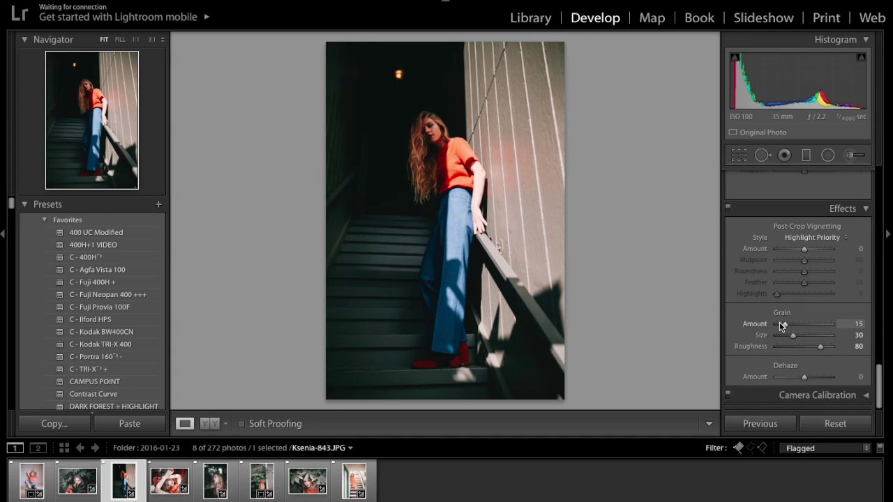
pyautogui.scroll(10, 810, 287)
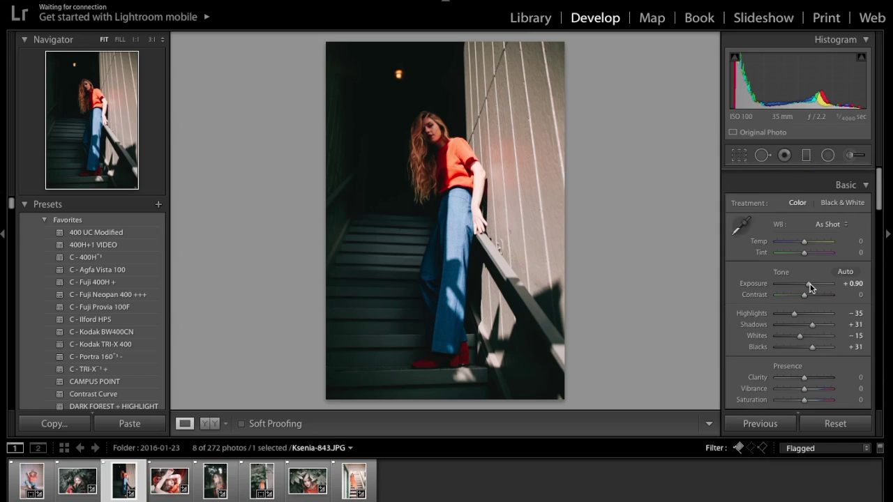
pyautogui.scroll(-3, 811, 287)
pyautogui.click(856, 352)
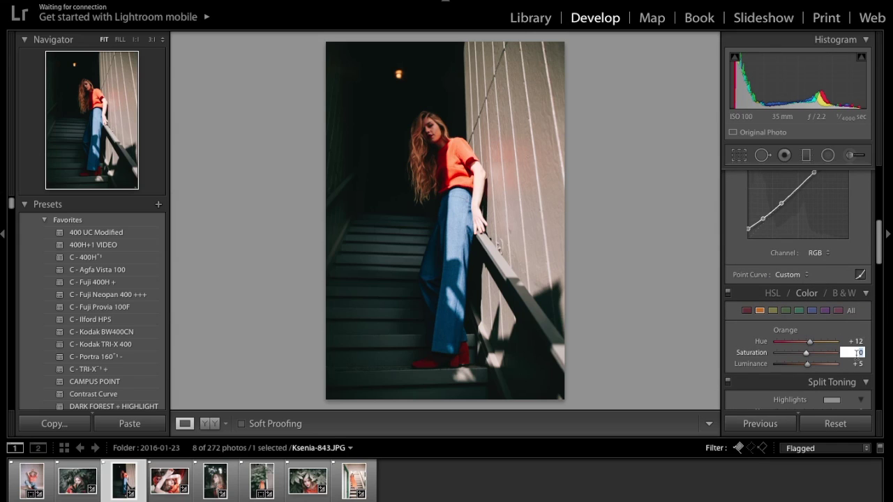
pyautogui.write('-50')
pyautogui.press('Return')
# Try an Orange Saturation of -40 and return it to -50
pyautogui.press('BackSpace')
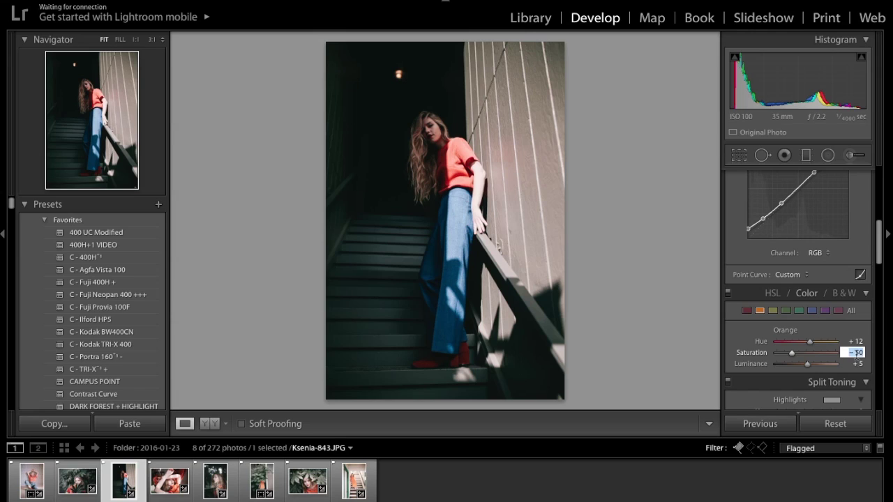
pyautogui.write('-40')
pyautogui.press('Return')
pyautogui.press('BackSpace')
pyautogui.write('-50')
pyautogui.press('Return')
# Set the Orange Hue to +14 and warm the white balance with Temp +2
pyautogui.click(852, 341)
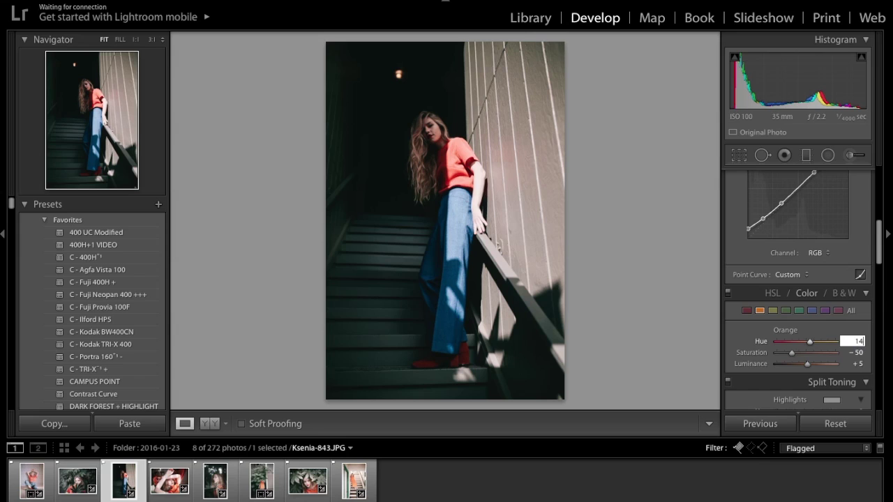
pyautogui.scroll(10, 857, 238)
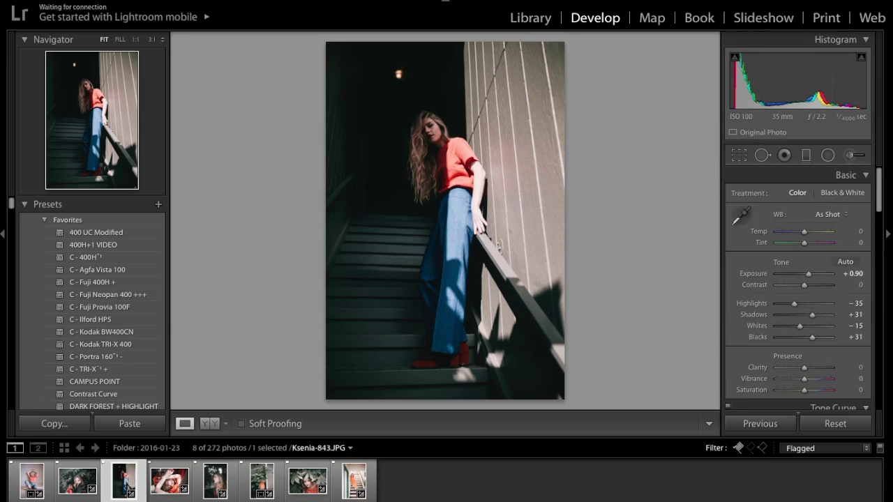
pyautogui.click(857, 231)
pyautogui.write('2')
pyautogui.press('Return')
# Remove the small lamp in the dark area above the stairs with a size 79 healing spot
pyautogui.click(765, 157)
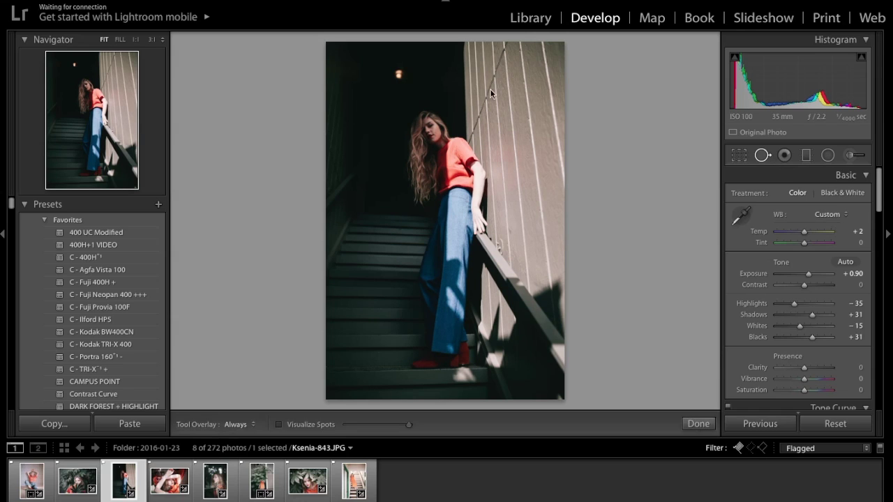
pyautogui.scroll(2, 408, 82)
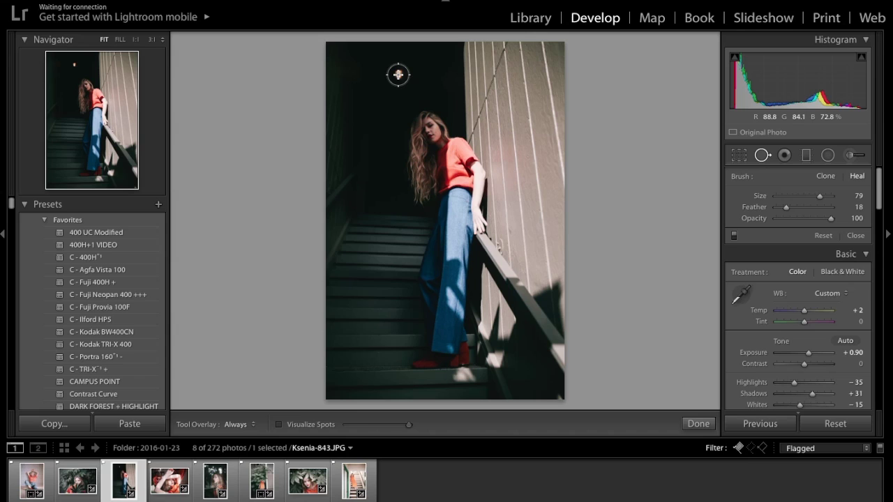
pyautogui.click(398, 74)
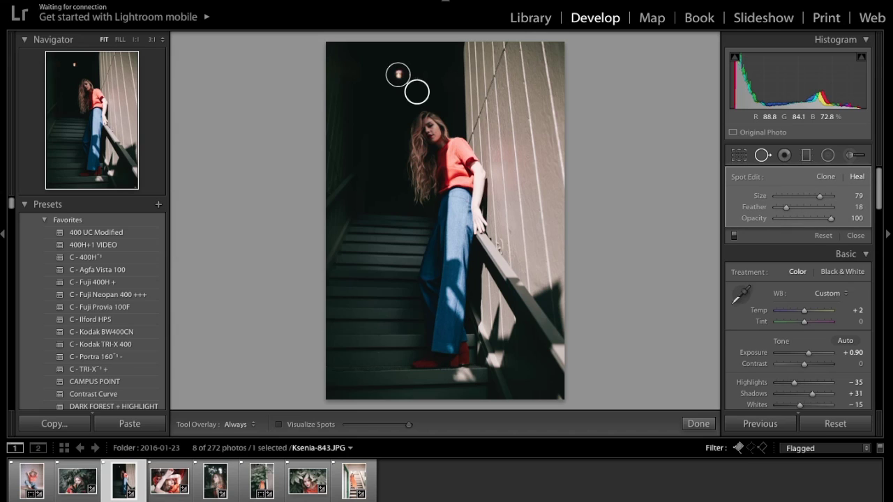
pyautogui.press('q')
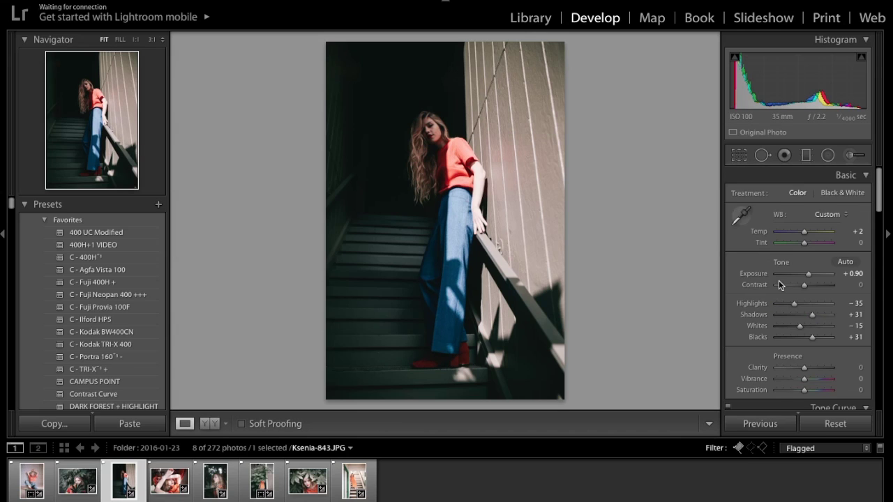
# Mute the blue trousers by setting the Blue Hue to -10 and the Blue Saturation to -50
pyautogui.scroll(-5, 779, 280)
pyautogui.click(812, 342)
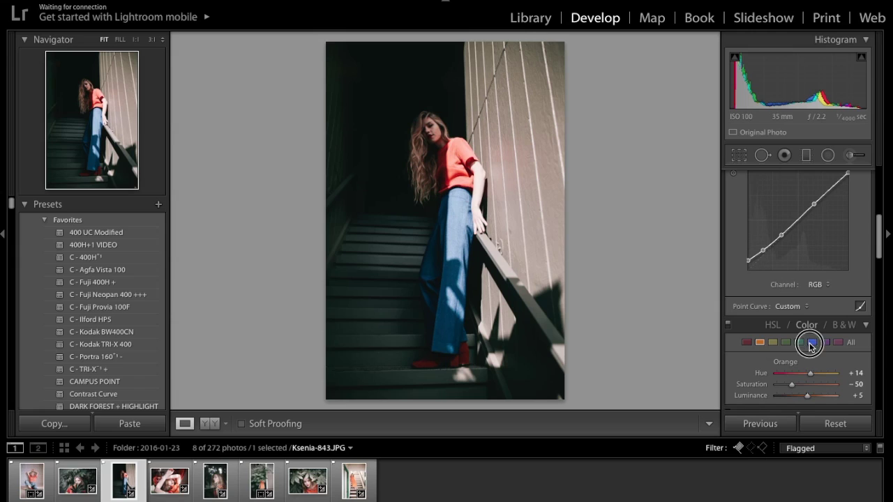
pyautogui.click(853, 369)
pyautogui.write('-10')
pyautogui.press('Return')
pyautogui.click(851, 384)
pyautogui.write('-40')
pyautogui.press('Return')
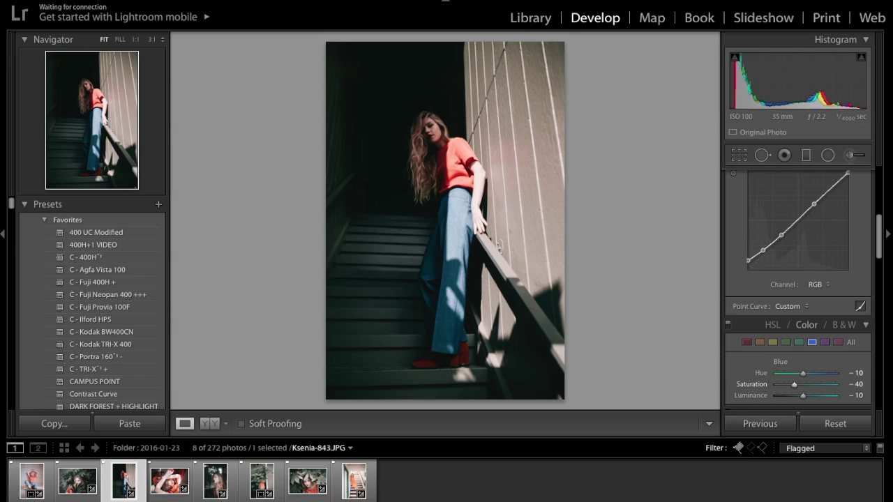
pyautogui.click(852, 384)
pyautogui.write('-50')
pyautogui.press('Return')
# Lift the dark tones further by raising Blacks to +53 and Shadows to +42
pyautogui.scroll(10, 829, 355)
pyautogui.click(818, 338)
pyautogui.click(816, 315)
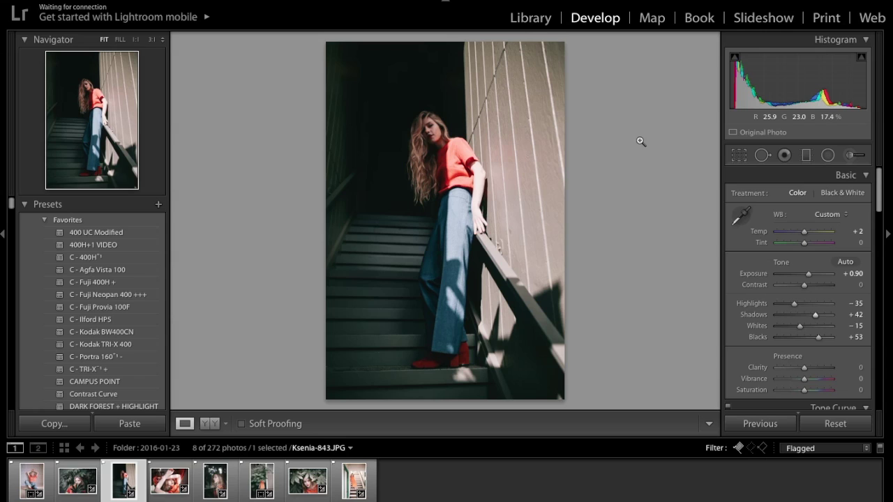
# Set Temp to +4 and Exposure to +1.00, and lower Contrast to -9
pyautogui.click(857, 226)
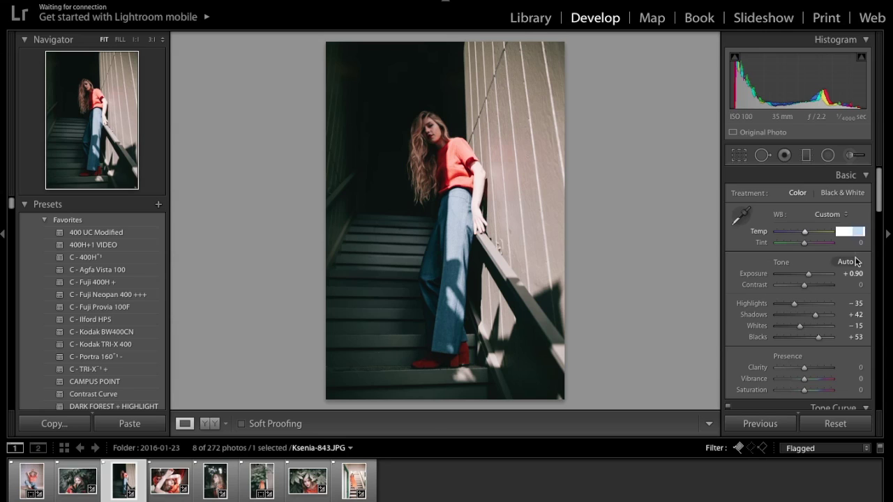
pyautogui.scroll(-10, 855, 256)
pyautogui.scroll(10, 855, 257)
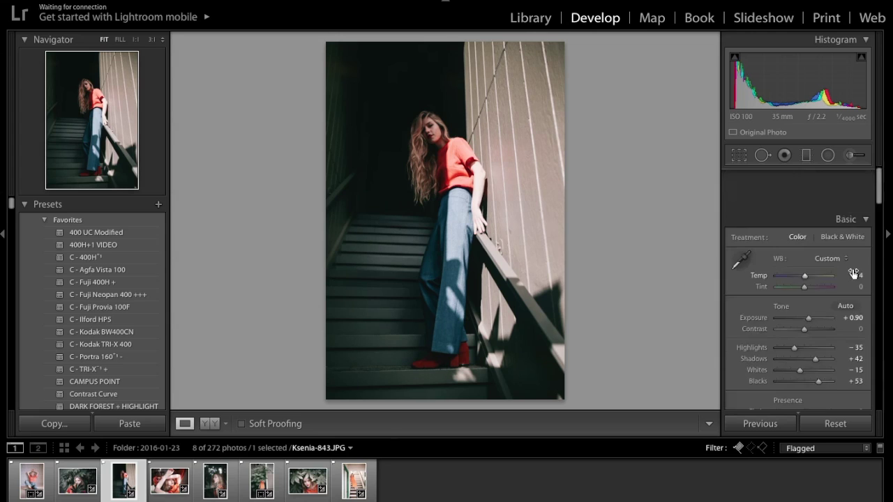
pyautogui.click(857, 271)
pyautogui.write('1')
pyautogui.press('Return')
pyautogui.moveTo(805, 287); pyautogui.dragTo(801, 287)
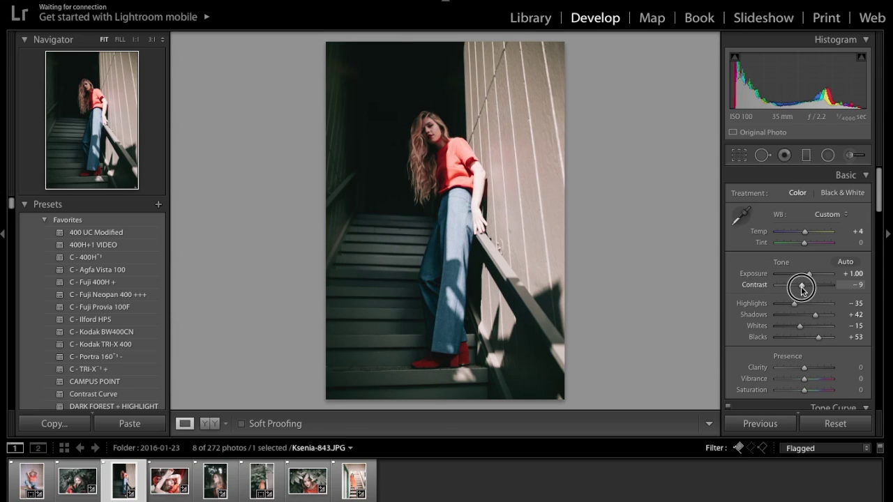
# Soften the reds in the staircase portrait by setting the Red Saturation to -30
pyautogui.scroll(-5, 744, 299)
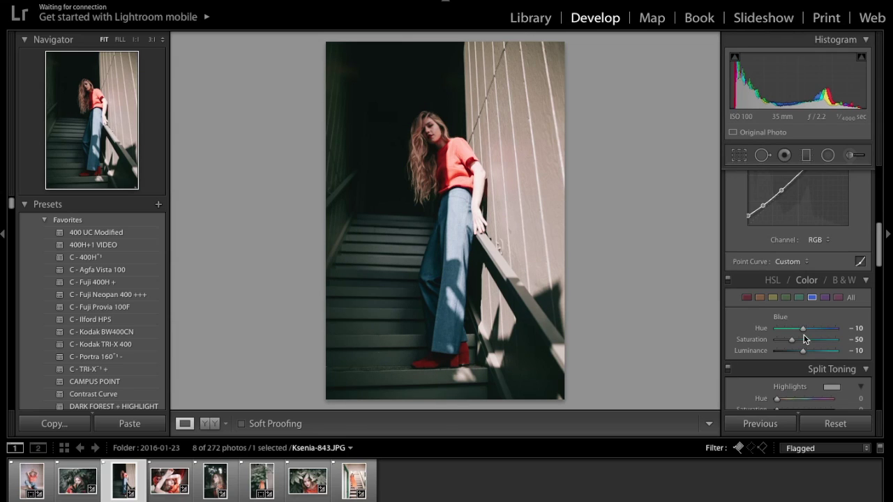
pyautogui.click(744, 299)
pyautogui.click(854, 339)
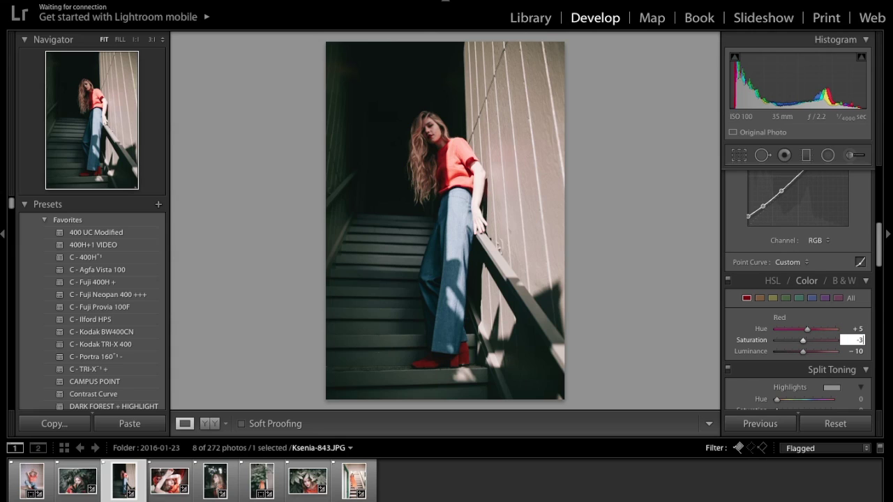
pyautogui.write('-30')
pyautogui.press('Return')
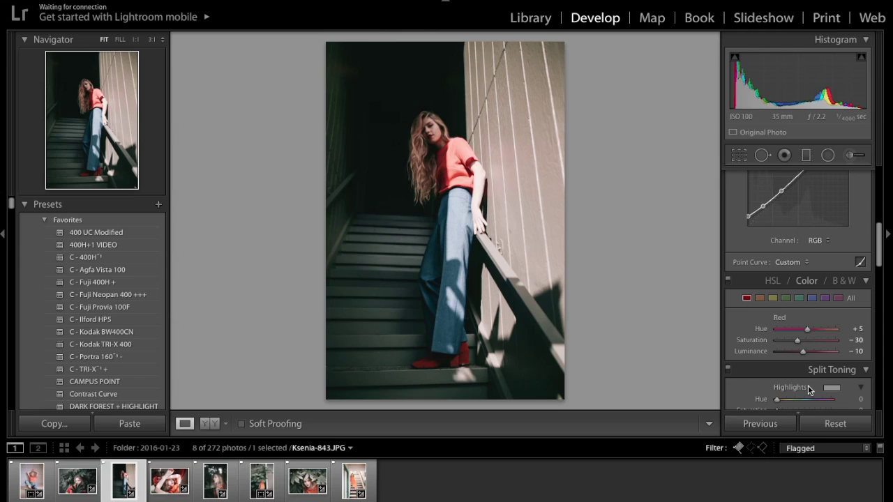
# Fine-tune the Red colour adjustment by entering 10 and raising the value in three small increments
pyautogui.click(760, 298)
pyautogui.click(746, 298)
pyautogui.write('10')
pyautogui.press('Return')
pyautogui.press('Up')
pyautogui.press('Up')
pyautogui.press('Up')
pyautogui.scroll(10, 802, 293)
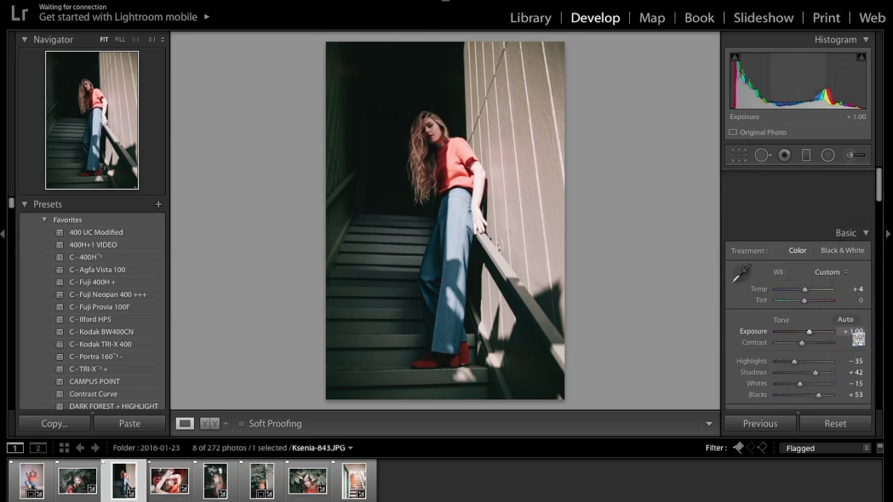
# Flatten the tones with Highlights -25, Contrast -14 and Blacks +66
pyautogui.click(797, 303)
pyautogui.click(803, 286)
pyautogui.moveTo(803, 288); pyautogui.dragTo(798, 286)
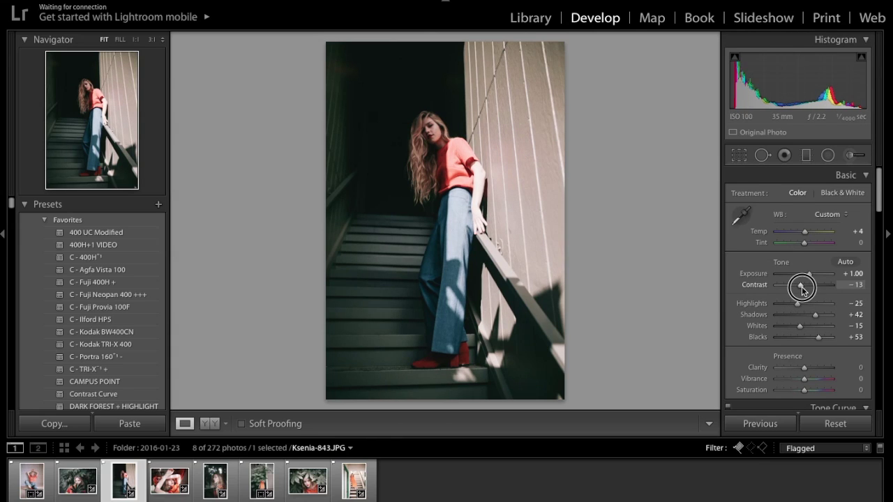
pyautogui.click(822, 338)
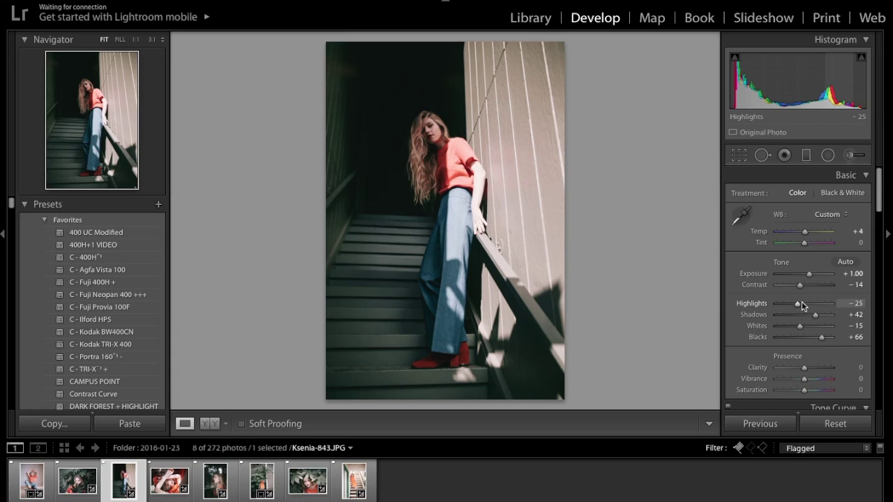
# Compare the staircase portrait with its original and try a Tint of -2
pyautogui.press('\\')
pyautogui.press('\\')
pyautogui.click(850, 242)
pyautogui.write('-2')
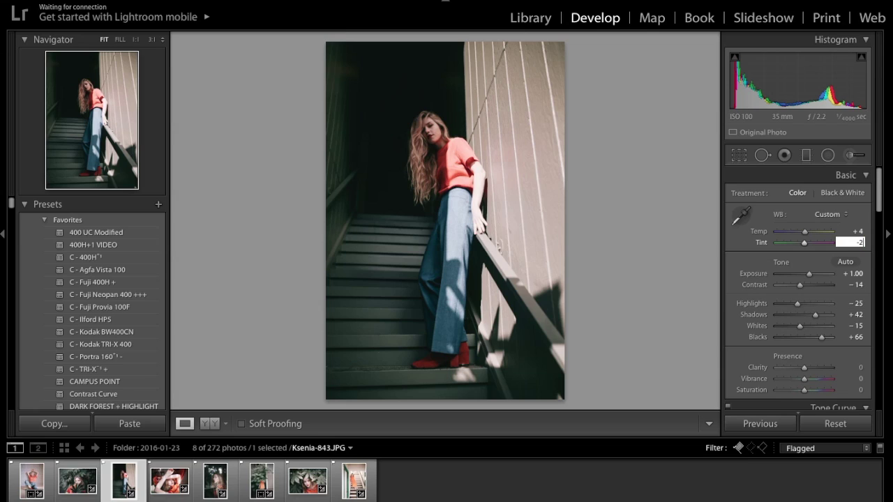
pyautogui.press('Return')
# Set the Split Toning Shadows Saturation to 3 for the staircase portrait
pyautogui.scroll(-5, 823, 283)
pyautogui.scroll(-5, 823, 283)
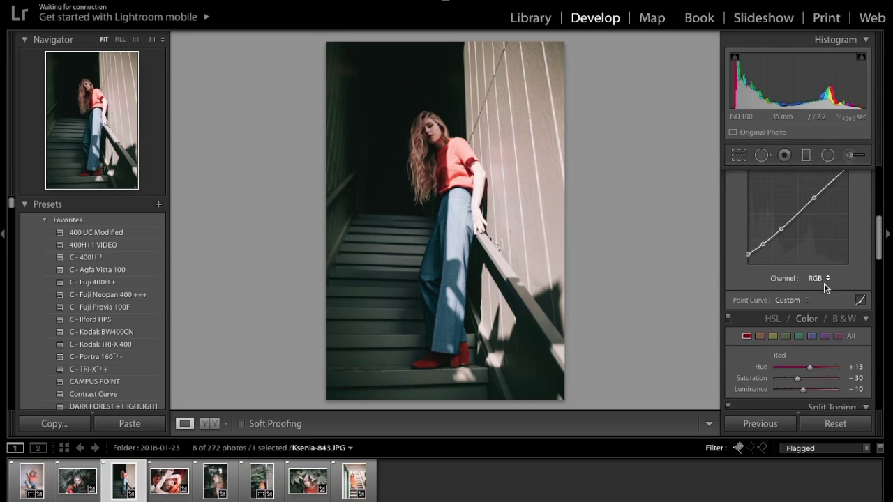
pyautogui.click(858, 369)
pyautogui.write('3')
pyautogui.press('Return')
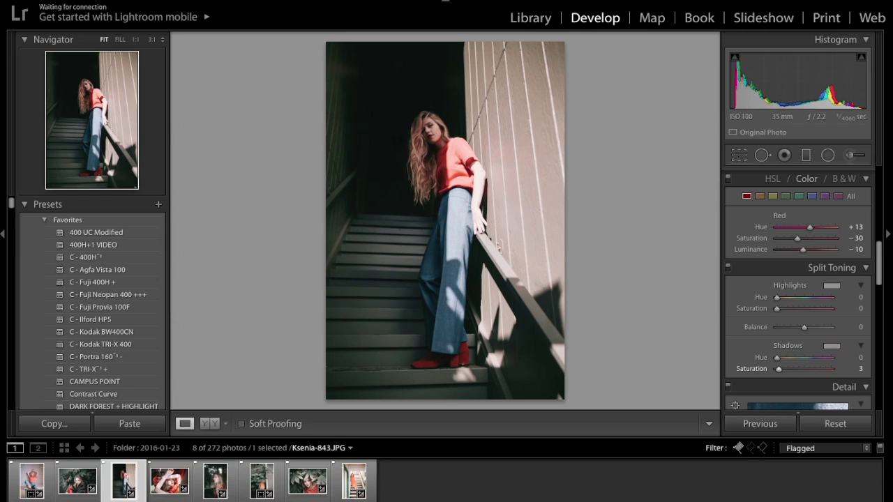
pyautogui.scroll(6, 830, 241)
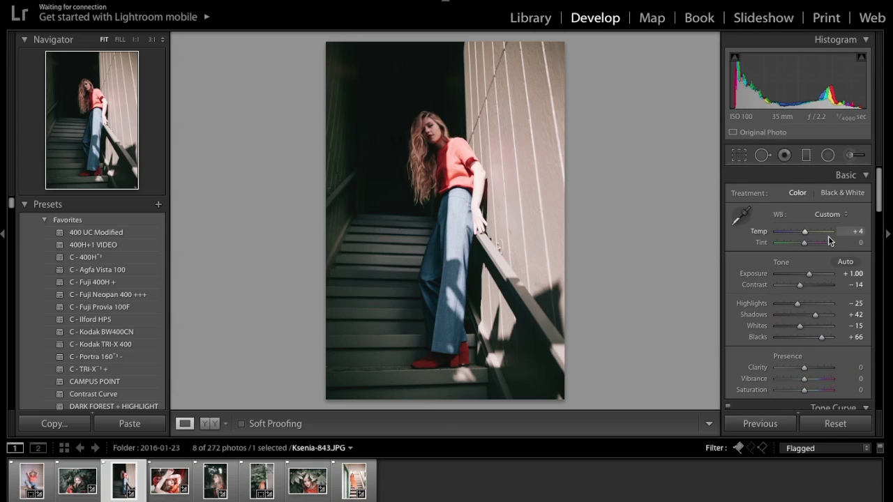
pyautogui.scroll(-6, 841, 233)
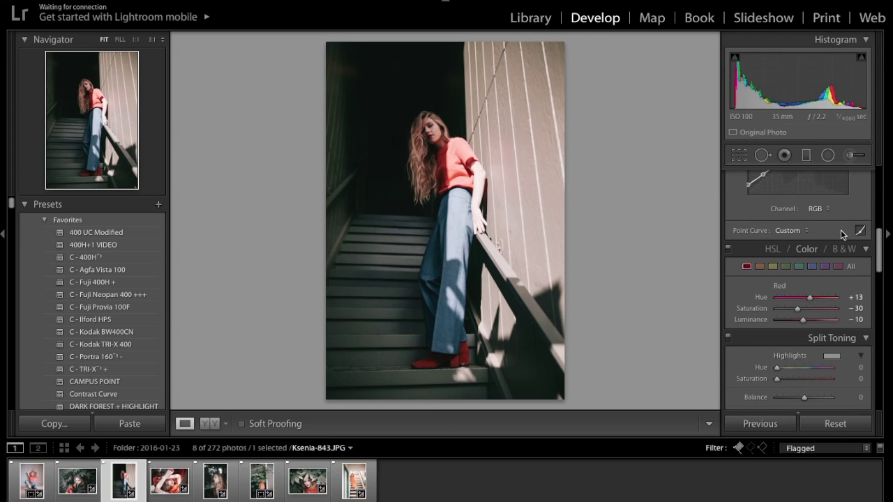
pyautogui.scroll(-2, 841, 230)
pyautogui.moveTo(858, 350)
pyautogui.mouseDown()
pyautogui.moveTo(847, 339)
pyautogui.moveTo(857, 339)
pyautogui.moveTo(844, 345)
pyautogui.mouseUp()
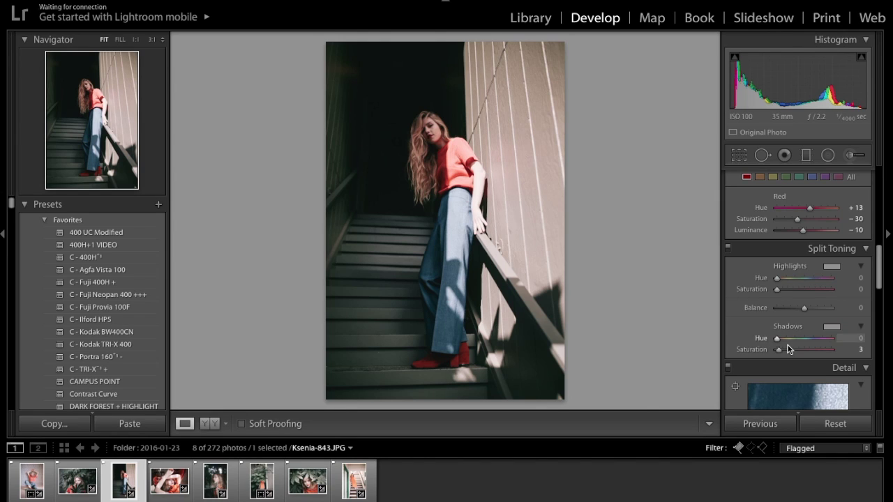
# Fade the tones with Highlights -26, Shadows +57 and Blacks +72, and lower the overall Saturation to -4
pyautogui.scroll(10, 785, 348)
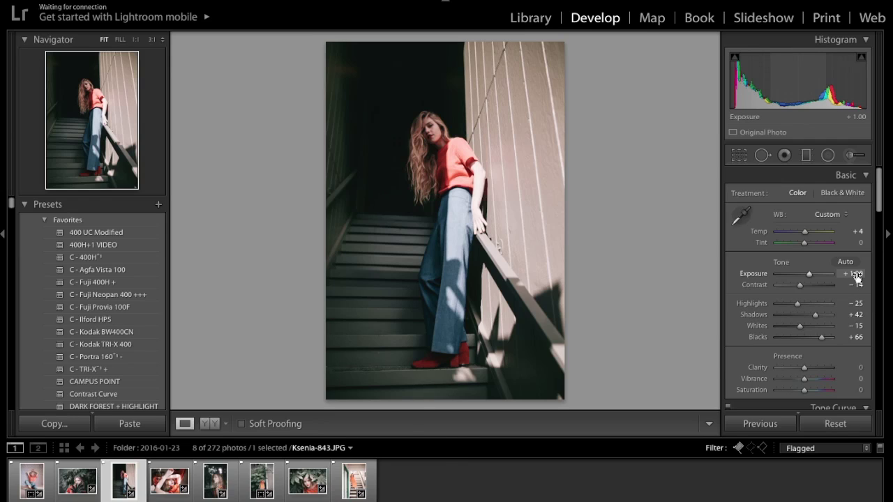
pyautogui.click(801, 304)
pyautogui.moveTo(801, 304); pyautogui.dragTo(800, 305)
pyautogui.moveTo(820, 319); pyautogui.dragTo(824, 341)
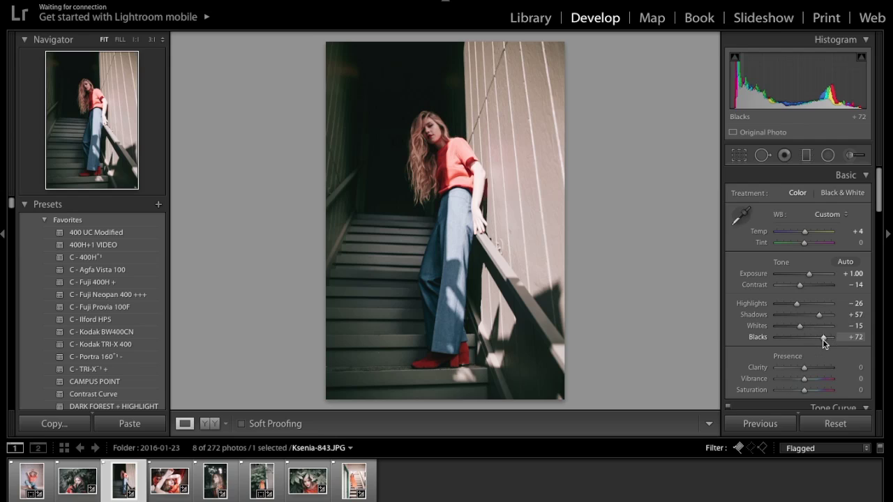
pyautogui.click(856, 390)
pyautogui.write('-4')
pyautogui.press('Return')
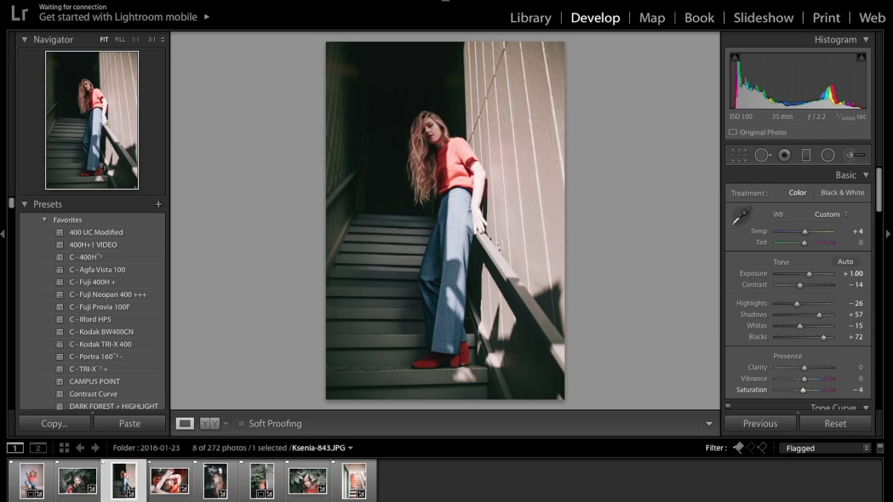
# Check the staircase portrait by rotating it temporarily and comparing the edit with the original
pyautogui.hotkey('ctrl', '[')
pyautogui.hotkey('ctrl', ']')
pyautogui.hotkey('ctrl', ']')
pyautogui.hotkey('ctrl', '[')
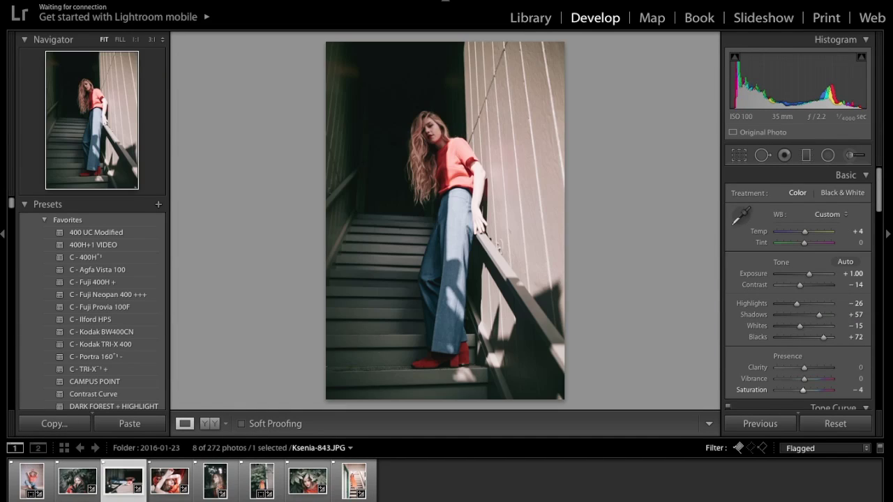
pyautogui.press('\\')
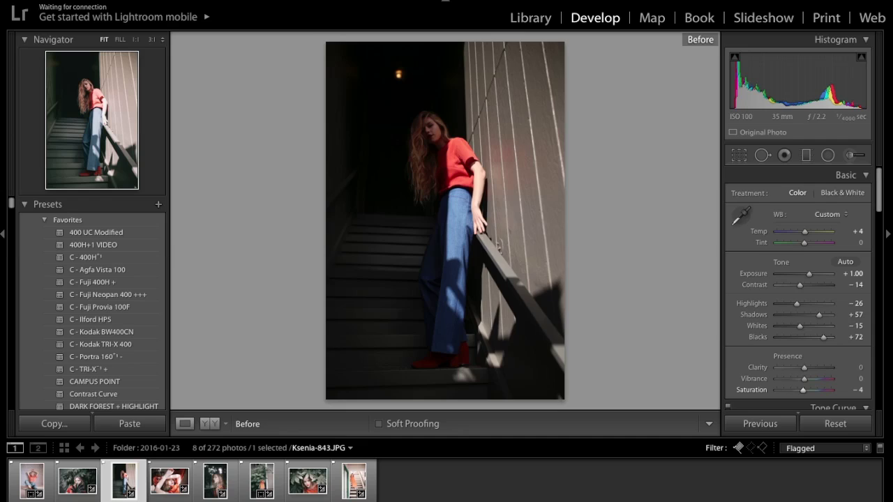
pyautogui.press('\\')
pyautogui.press('\\')
pyautogui.press('\\')
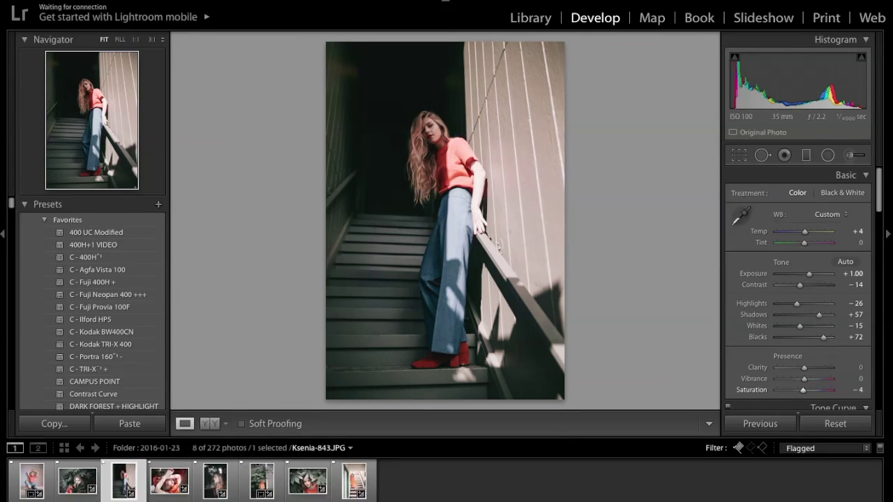
# Reset all adjustments of the red armchair portrait and apply the C - 400H+1 preset
pyautogui.click(169, 481)
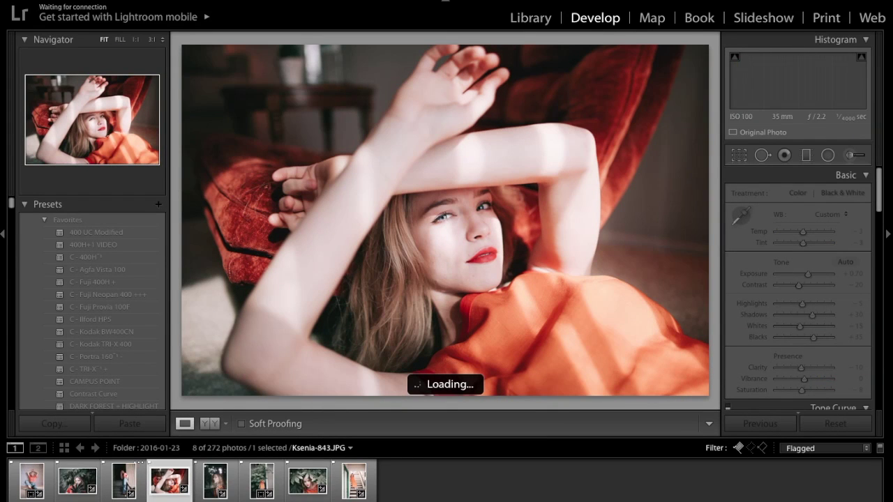
pyautogui.click(856, 429)
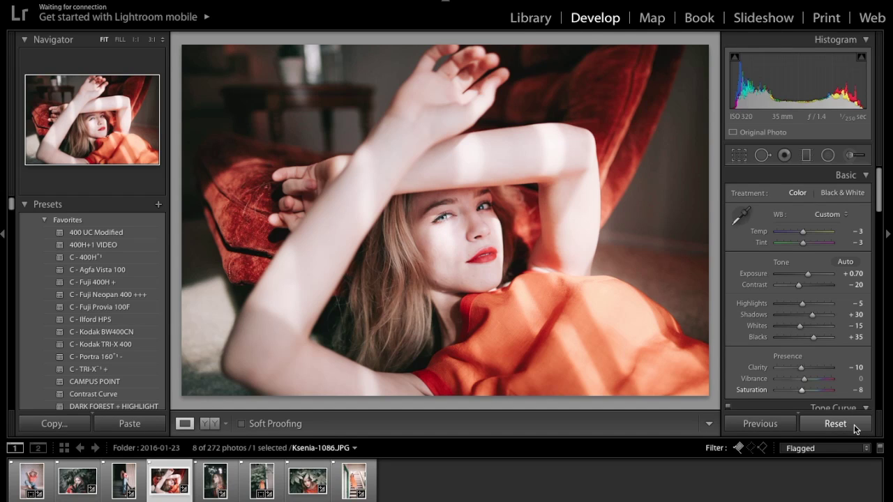
pyautogui.click(855, 428)
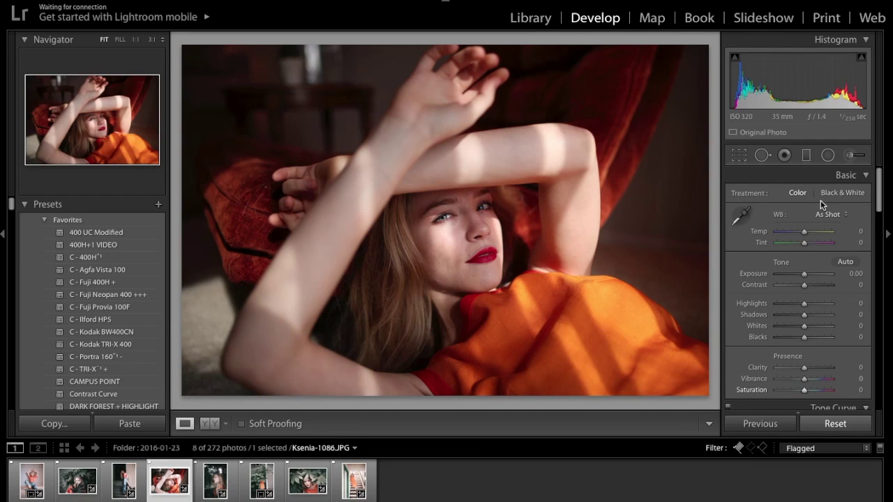
pyautogui.click(112, 259)
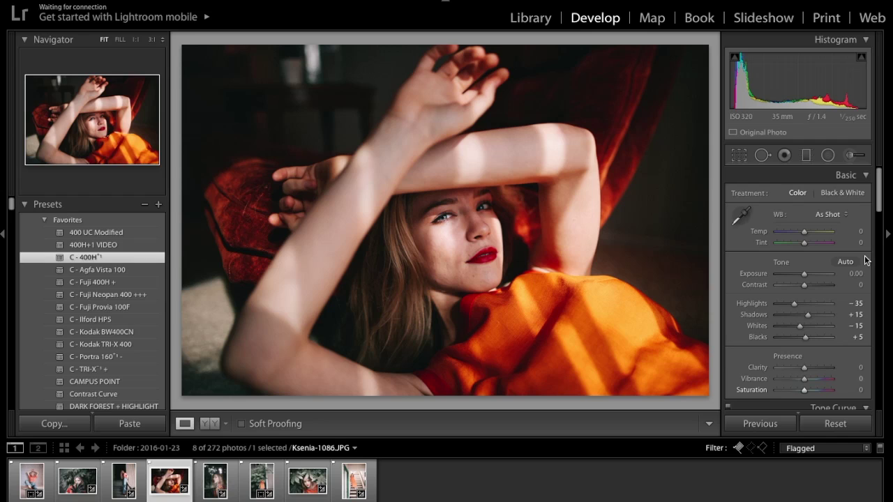
# Brighten the armchair portrait by setting the Exposure to +1.00
pyautogui.click(851, 273)
pyautogui.press('BackSpace')
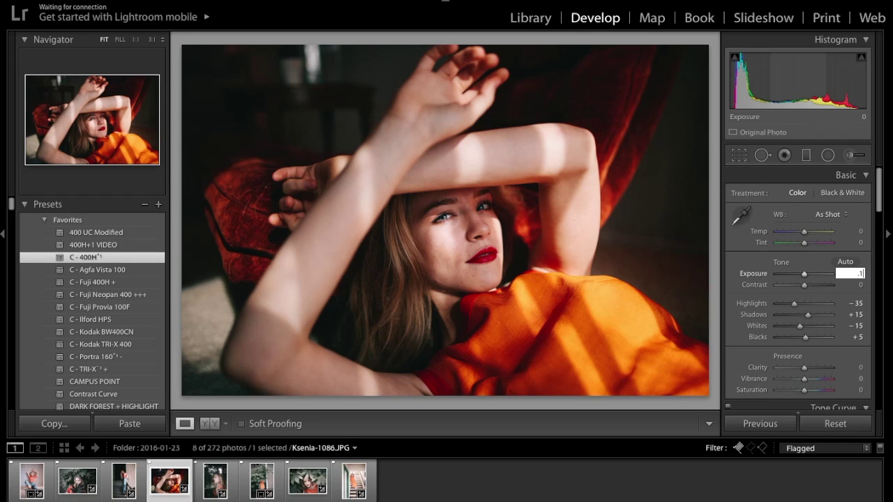
pyautogui.write('0.1')
pyautogui.press('Return')
pyautogui.press('BackSpace')
pyautogui.write('10')
pyautogui.press('Return')
pyautogui.scroll(-10, 823, 278)
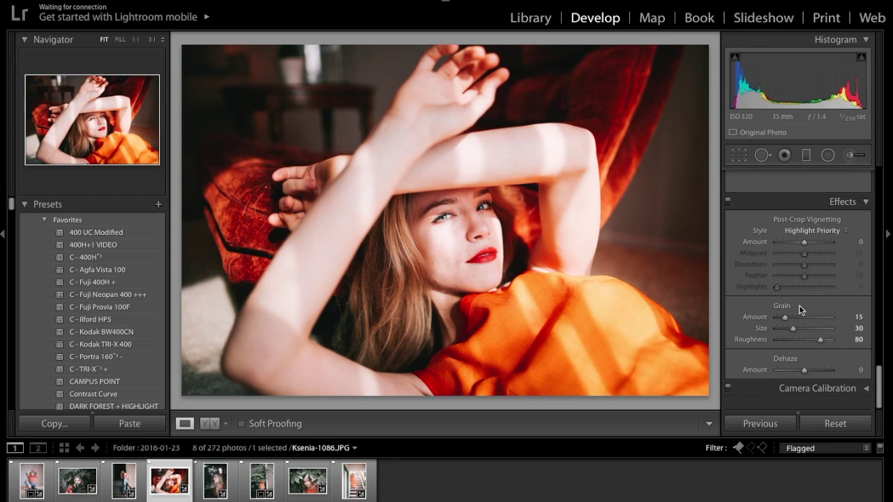
pyautogui.scroll(10, 818, 304)
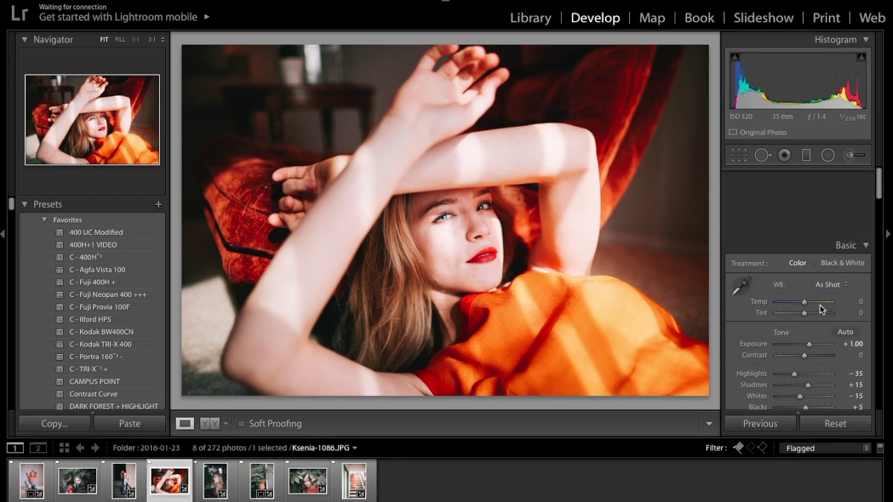
# Mute the oranges in the armchair portrait by setting the Orange Saturation to -40
pyautogui.scroll(-8, 819, 309)
pyautogui.scroll(3, 760, 261)
pyautogui.click(760, 260)
pyautogui.click(850, 302)
pyautogui.press('BackSpace')
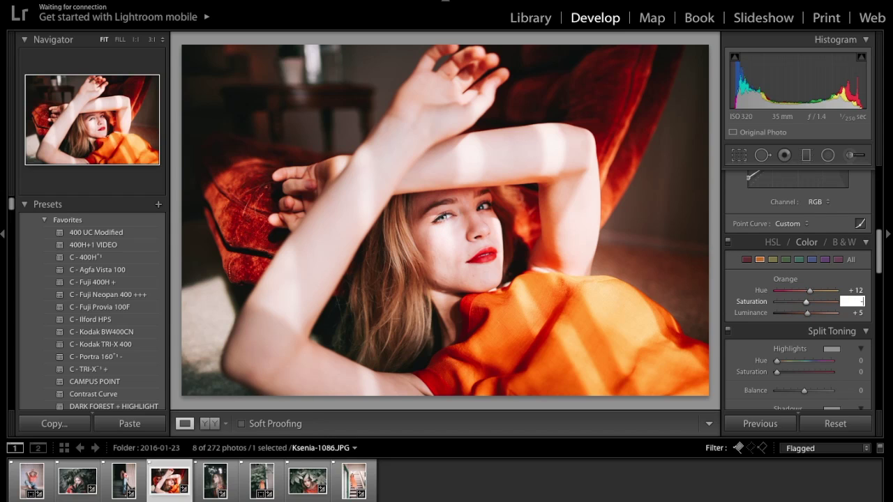
pyautogui.write('-40')
pyautogui.press('Return')
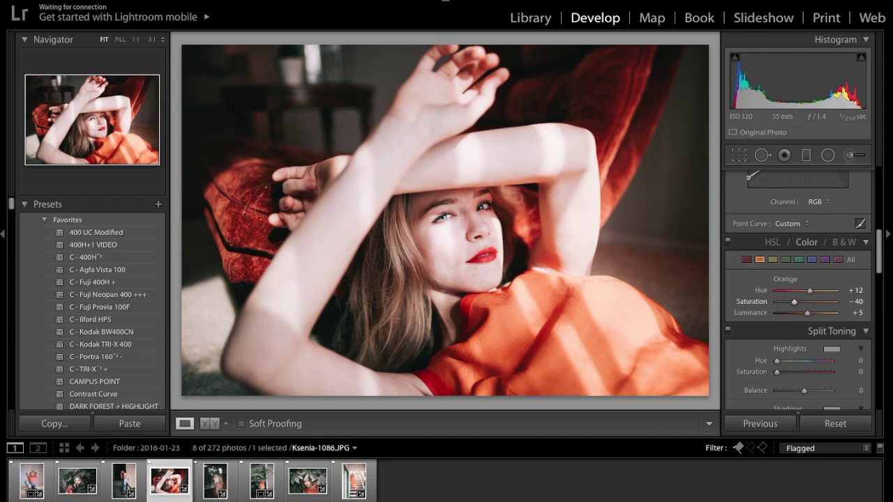
# Shift the armchair portrait slightly toward green by setting the Tint to -3
pyautogui.scroll(5, 859, 230)
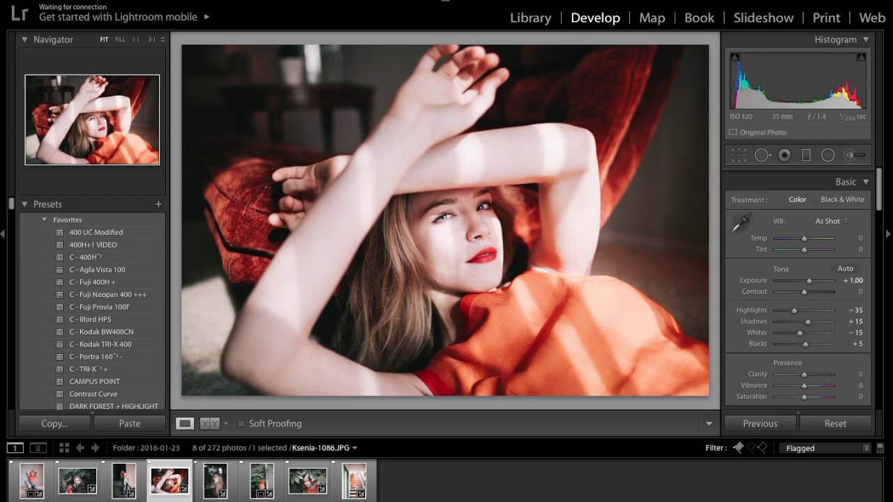
pyautogui.click(859, 231)
pyautogui.press('Tab')
pyautogui.write('-3')
pyautogui.press('Return')
# Flatten the armchair portrait's tones with Contrast -16, Blacks +21 and Shadows +29
pyautogui.moveTo(802, 286); pyautogui.dragTo(799, 286)
pyautogui.click(810, 337)
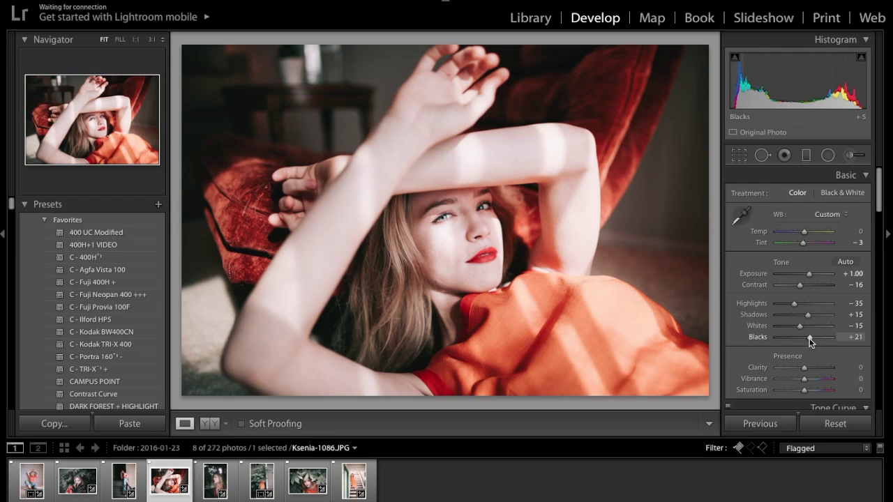
pyautogui.click(811, 315)
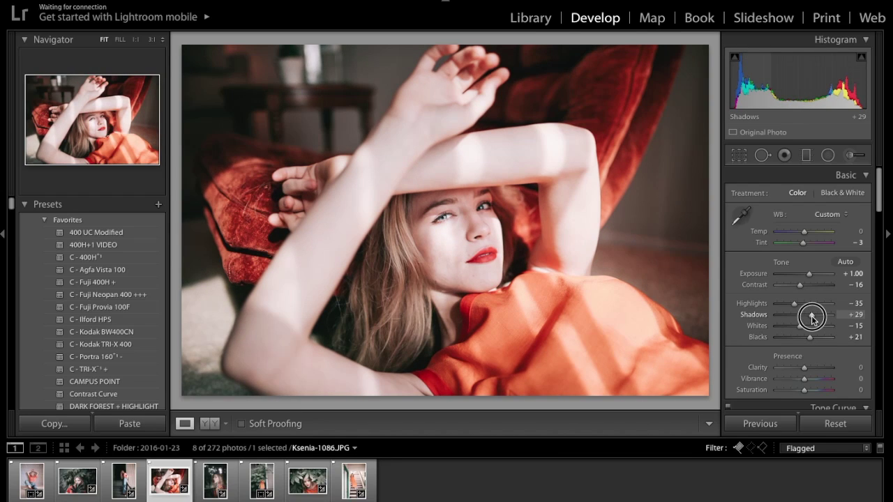
# Cool the armchair portrait by setting the Temp to -2
pyautogui.click(860, 230)
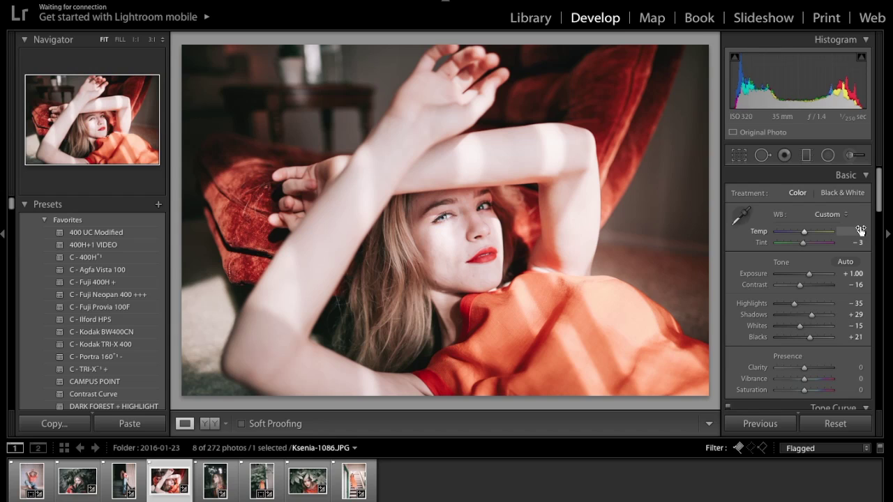
pyautogui.write('-2')
pyautogui.press('Return')
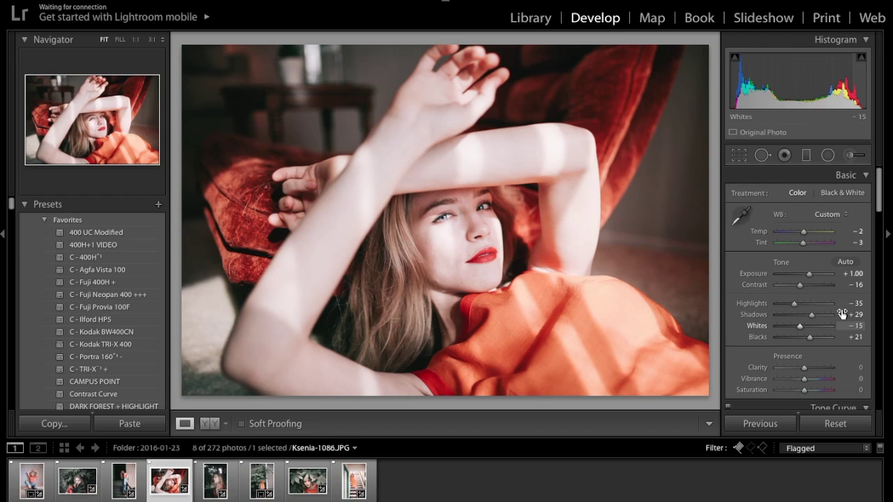
# Raise the Blacks to +22 and soften the portrait with a Clarity of -13
pyautogui.moveTo(809, 338); pyautogui.dragTo(810, 339)
pyautogui.click(852, 366)
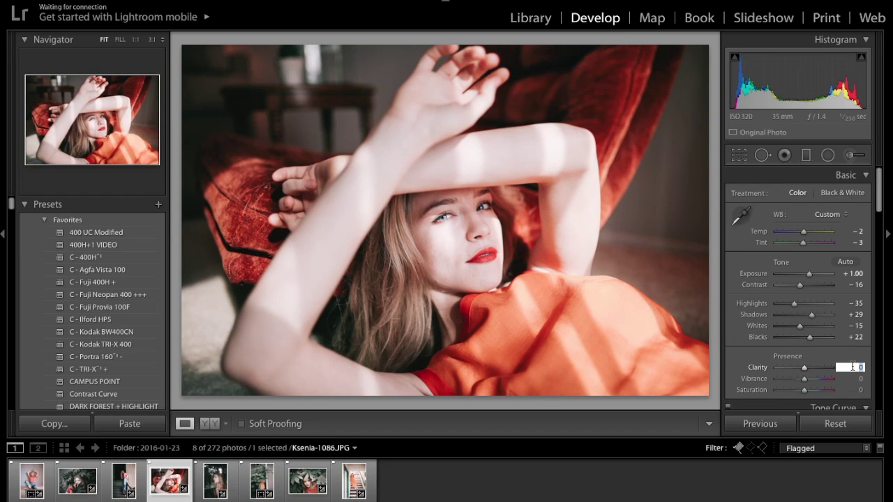
pyautogui.press('BackSpace')
pyautogui.write('-13')
pyautogui.press('Return')
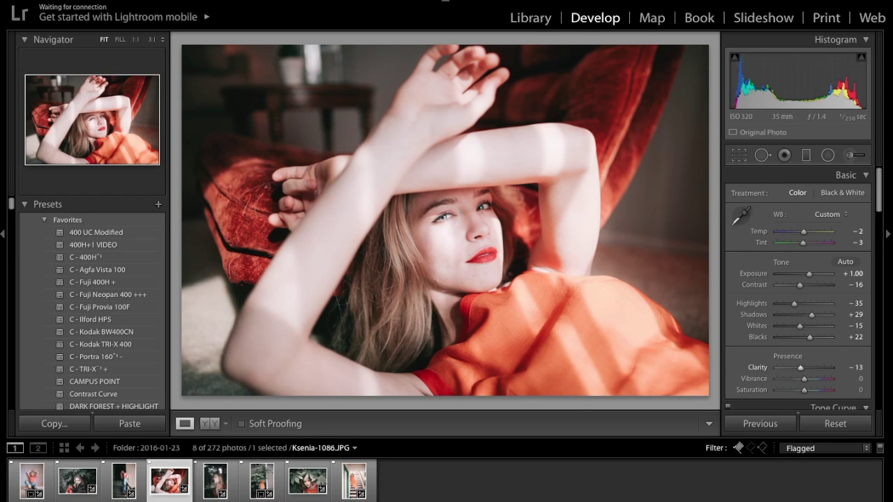
# Rotate the armchair portrait through a full turn to judge its colours and balance
pyautogui.scroll(-10, 853, 309)
pyautogui.scroll(12, 852, 309)
pyautogui.scroll(-1, 854, 309)
pyautogui.hotkey('ctrl', ']')
pyautogui.hotkey('ctrl', ']')
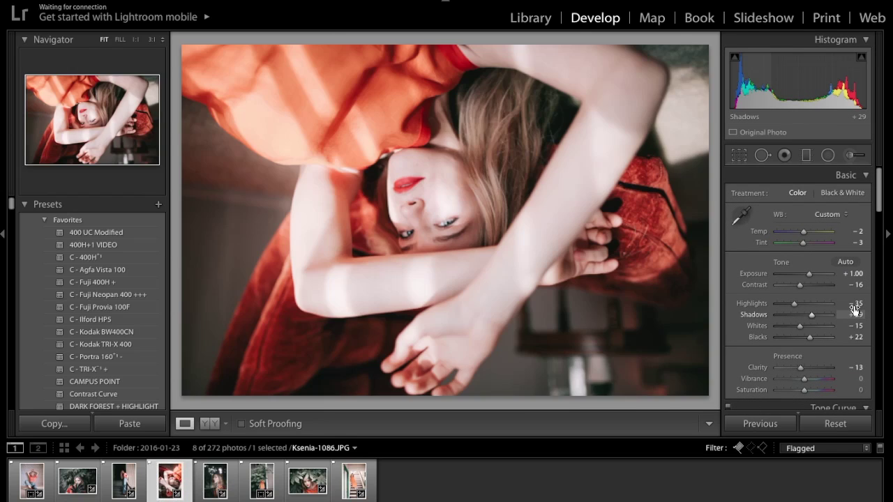
pyautogui.hotkey('ctrl', ']')
pyautogui.hotkey('ctrl', ']')
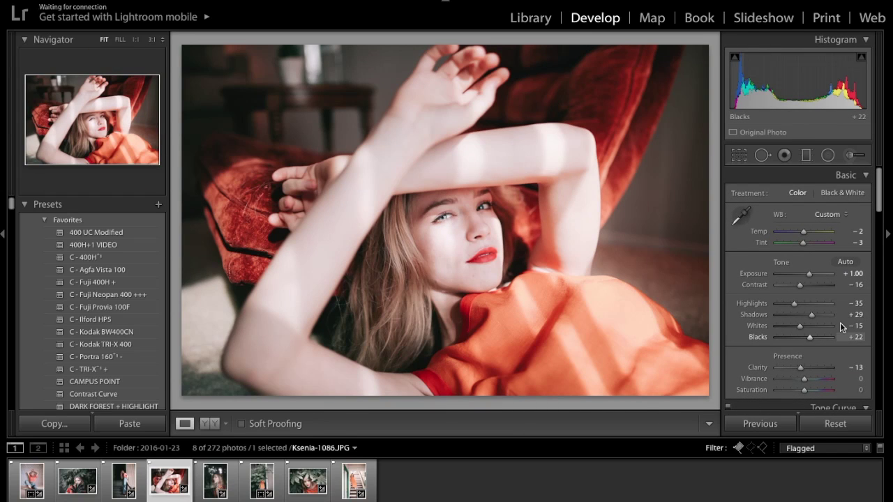
# Set the Highlights to -26 and compare the armchair portrait with its original
pyautogui.moveTo(797, 303); pyautogui.dragTo(799, 303)
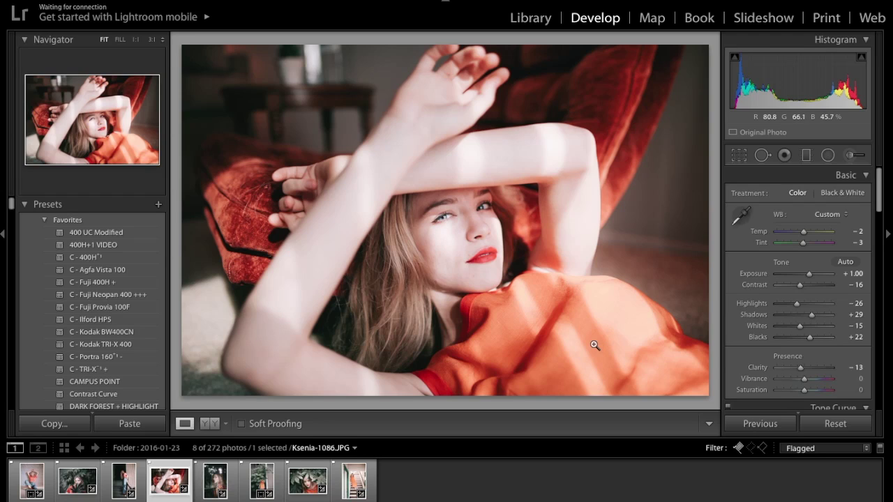
pyautogui.press('\\')
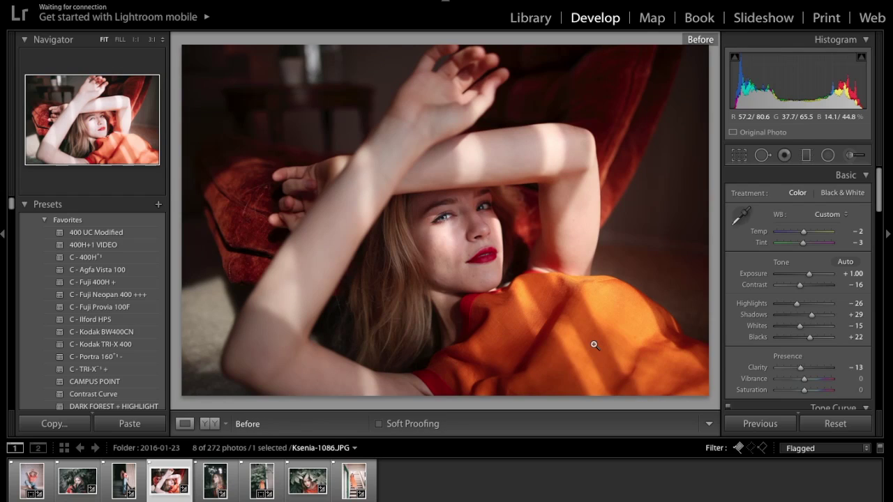
pyautogui.press('\\')
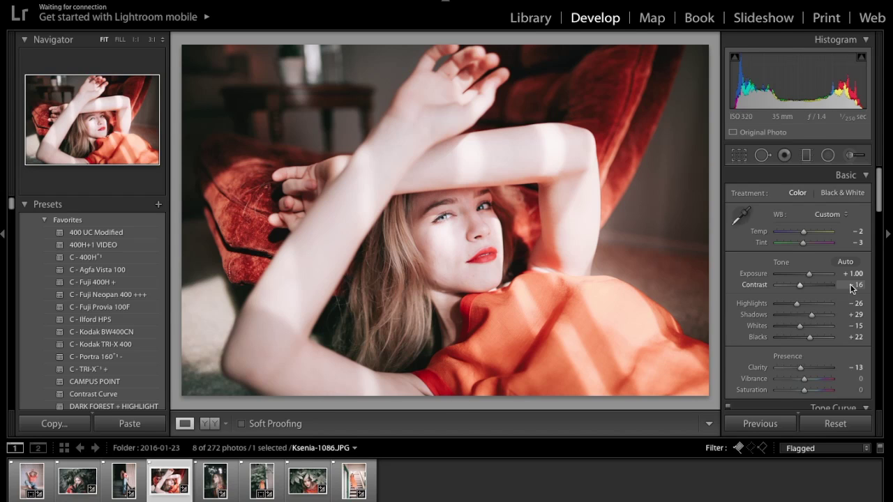
# Remove the film grain by setting the Grain Amount to 0, and go to the following portrait
pyautogui.moveTo(809, 341); pyautogui.dragTo(809, 341)
pyautogui.scroll(-15, 805, 326)
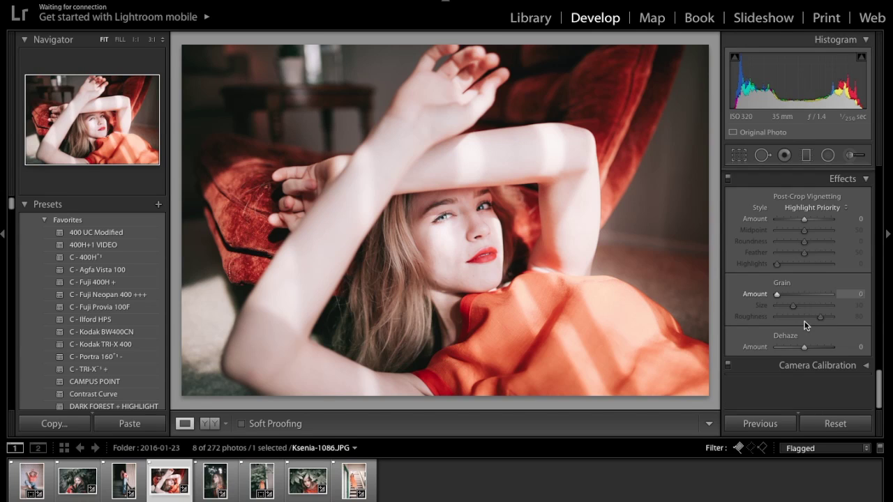
pyautogui.press('Right')
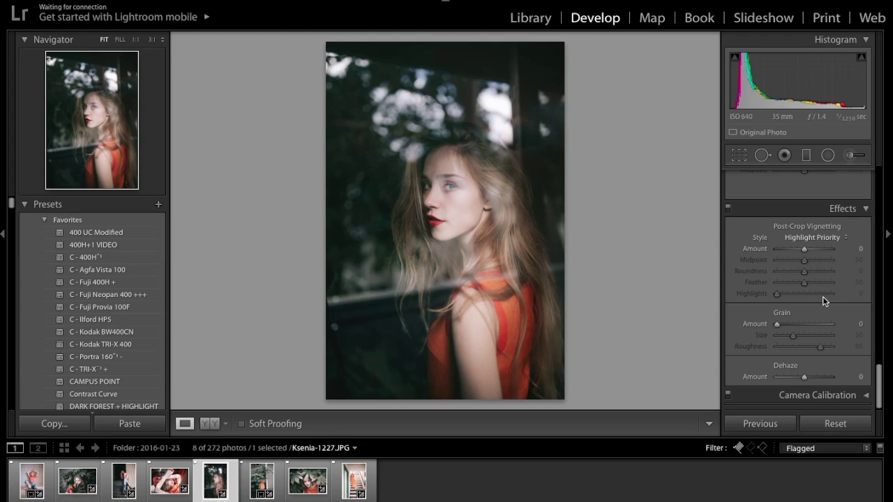
# Reset the dark portrait of the woman in the orange top and apply the C - 400H+1 preset
pyautogui.scroll(-1, 822, 297)
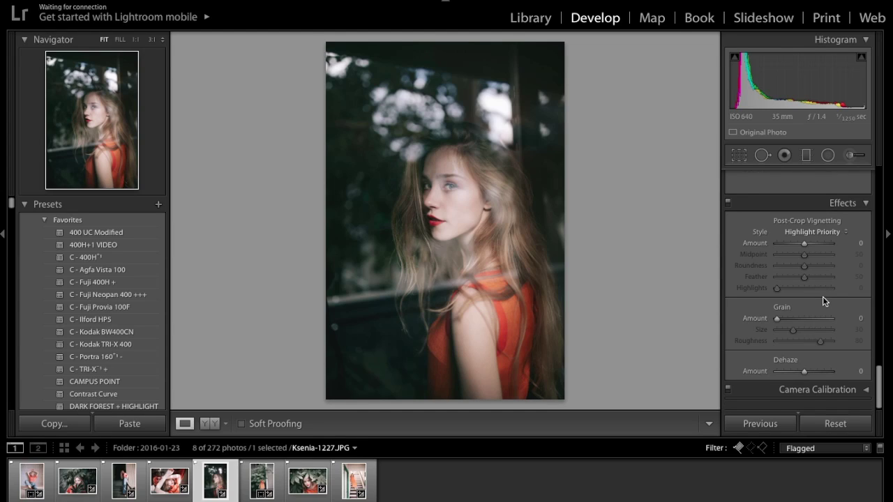
pyautogui.scroll(1, 822, 297)
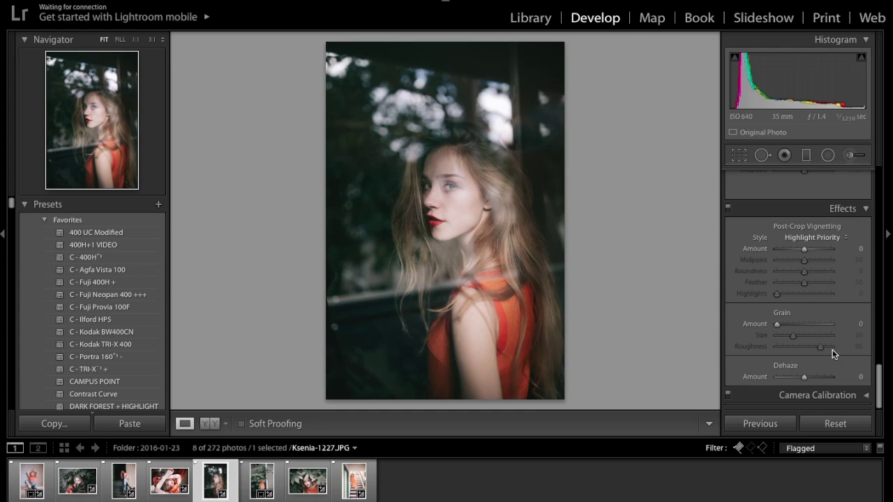
pyautogui.scroll(10, 832, 352)
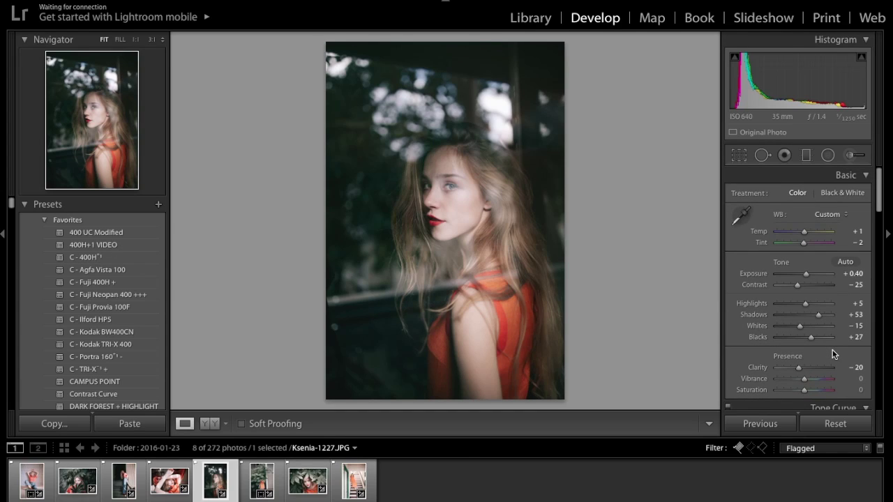
pyautogui.click(828, 431)
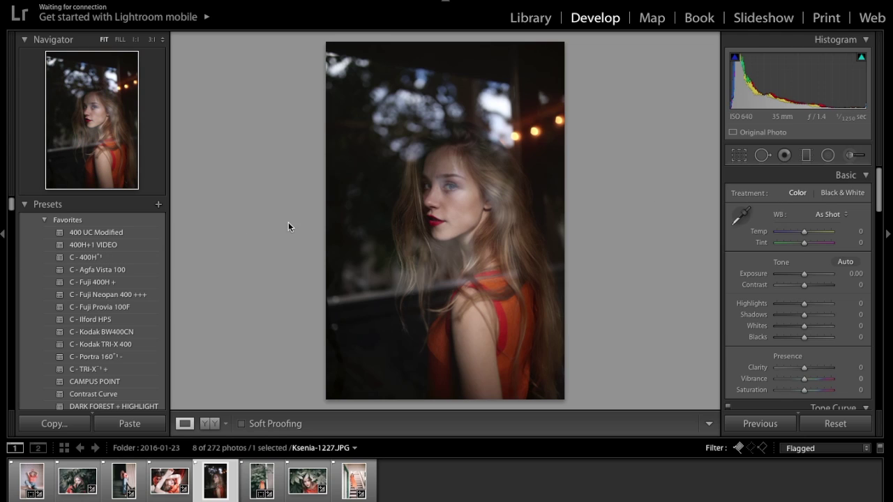
pyautogui.click(95, 257)
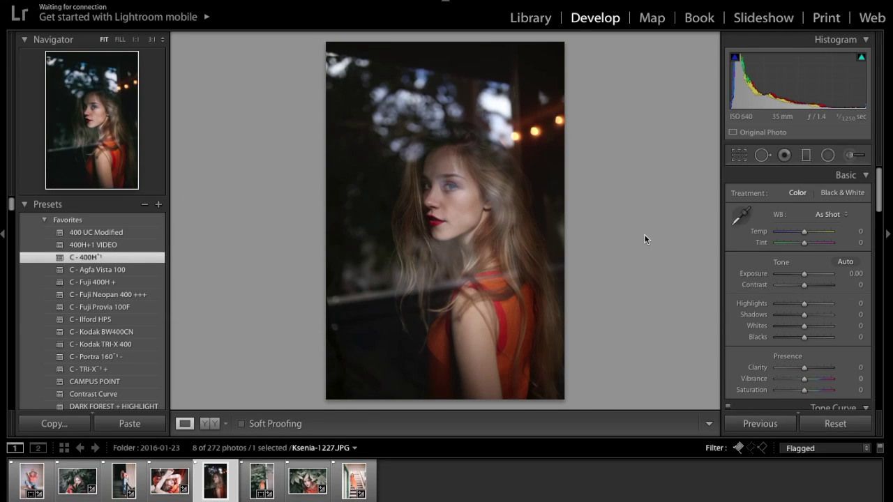
# Remove the preset's film grain by setting the Grain Amount to 0
pyautogui.scroll(-15, 830, 270)
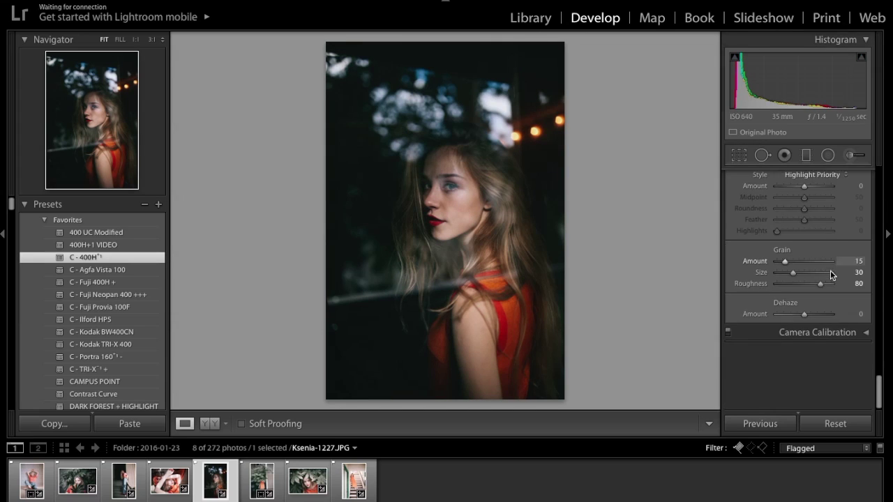
pyautogui.scroll(2, 781, 316)
pyautogui.moveTo(781, 315); pyautogui.dragTo(736, 313)
pyautogui.scroll(5, 780, 313)
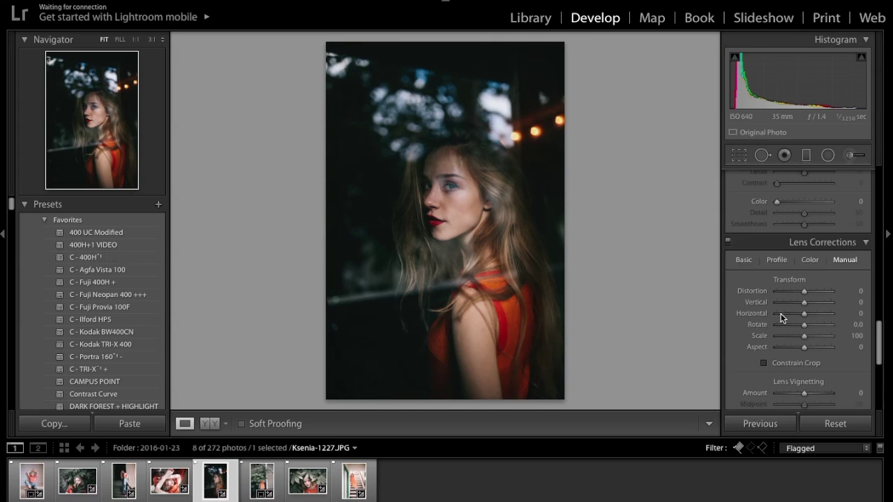
# Set the Saturation of the orange tones to -30
pyautogui.scroll(5, 780, 313)
pyautogui.click(859, 300)
pyautogui.write('-50')
pyautogui.press('Return')
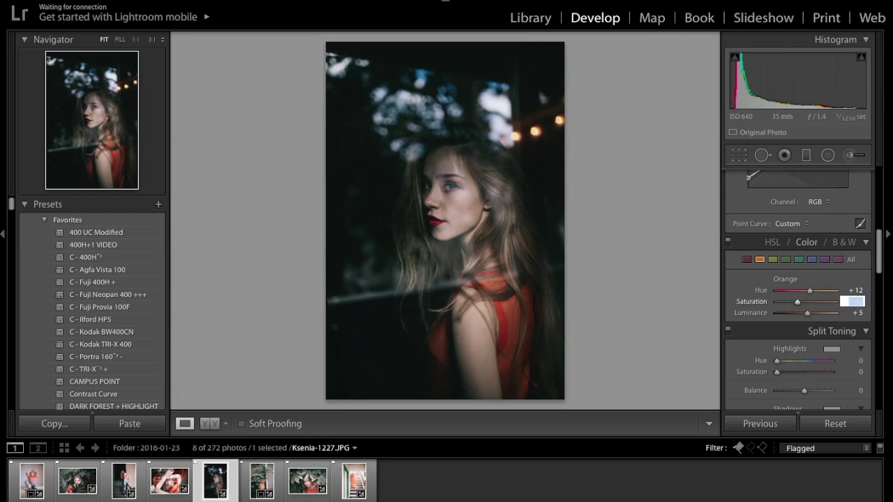
# Brighten and fade the portrait with Exposure +0.60, Contrast -13, Shadows +30, Whites +3 and Blacks +47
pyautogui.scroll(5, 853, 302)
pyautogui.scroll(-1, 853, 302)
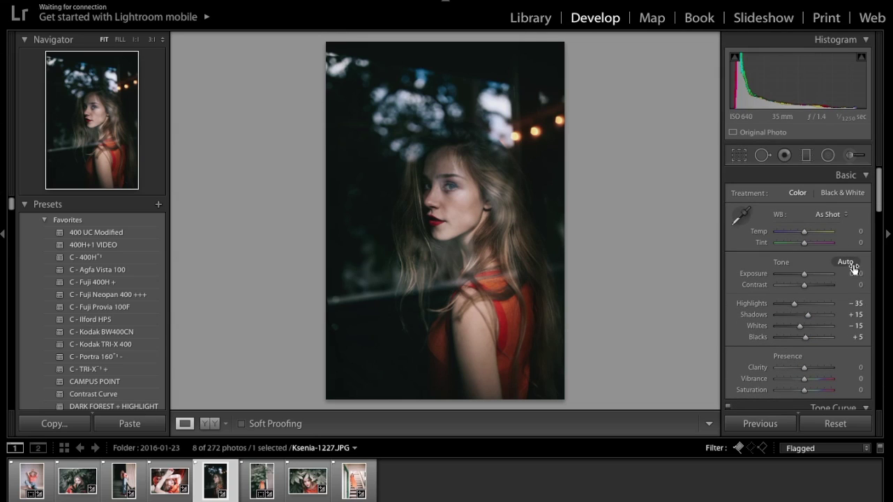
pyautogui.click(852, 273)
pyautogui.write('0.6')
pyautogui.press('Return')
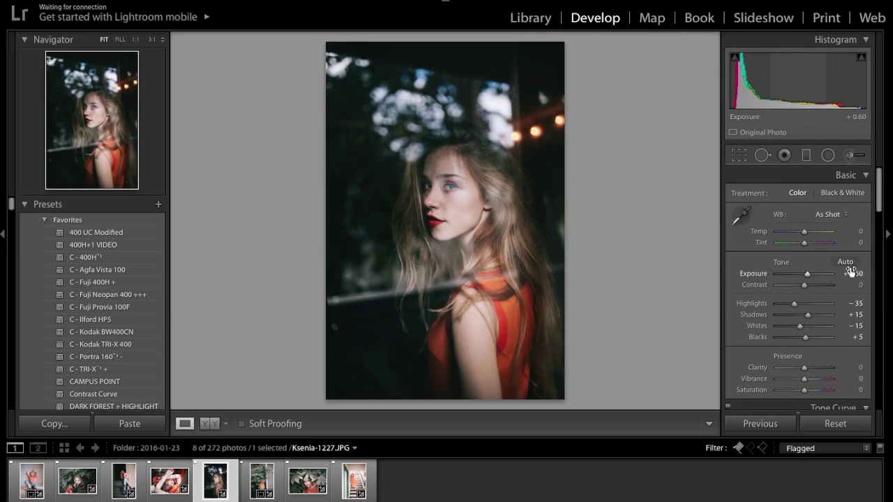
pyautogui.moveTo(808, 315); pyautogui.dragTo(811, 336)
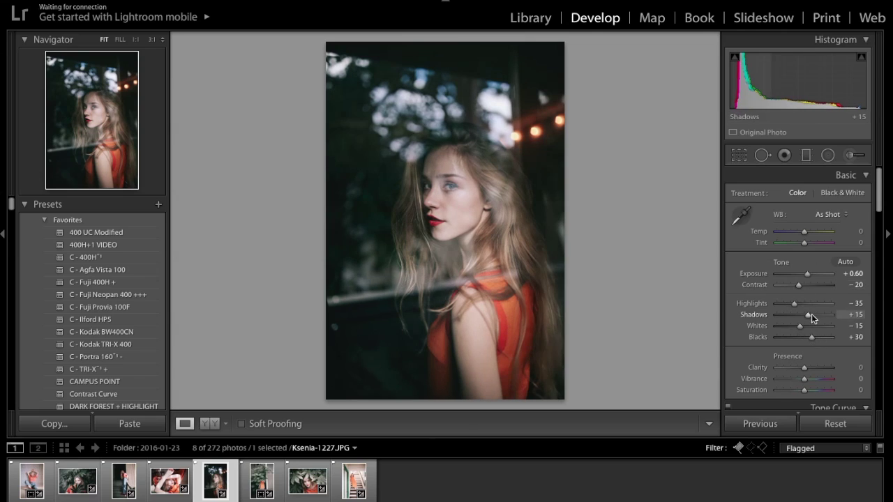
pyautogui.moveTo(804, 285); pyautogui.dragTo(801, 286)
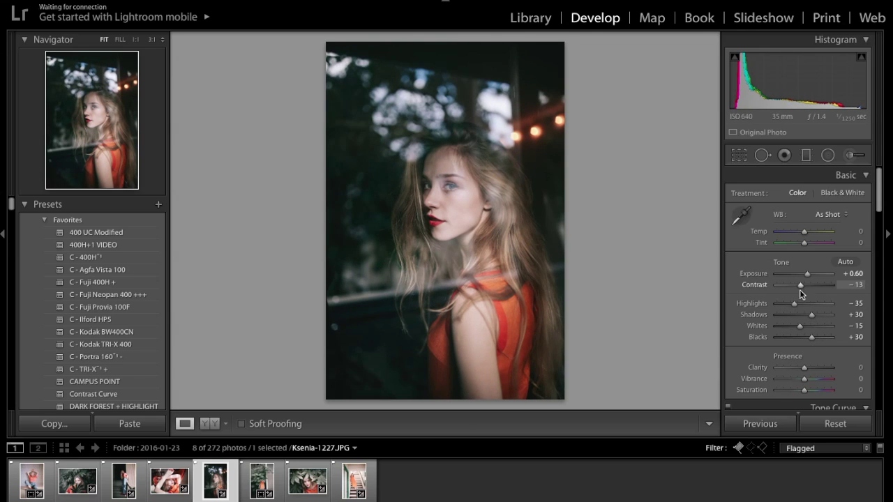
pyautogui.moveTo(799, 326); pyautogui.dragTo(817, 339)
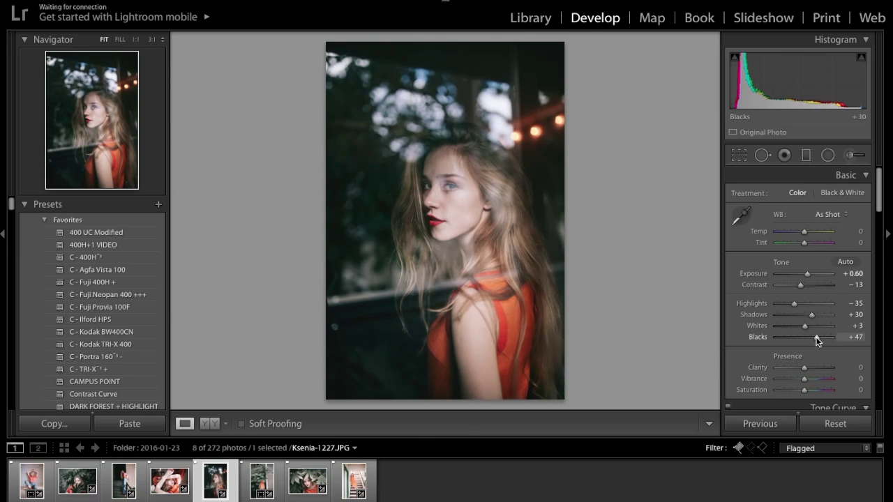
# Raise the Exposure to +0.77 and set the Highlights to -28
pyautogui.click(844, 277)
pyautogui.write('0.77')
pyautogui.press('Return')
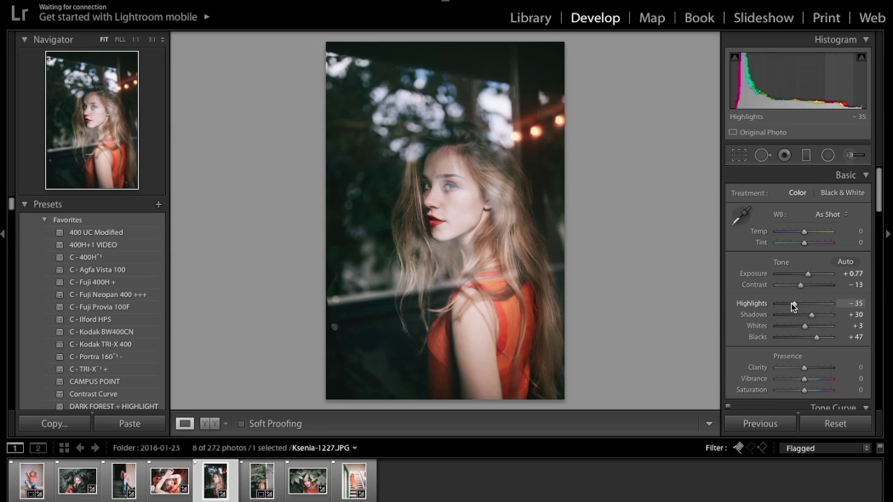
pyautogui.moveTo(791, 302); pyautogui.dragTo(793, 303)
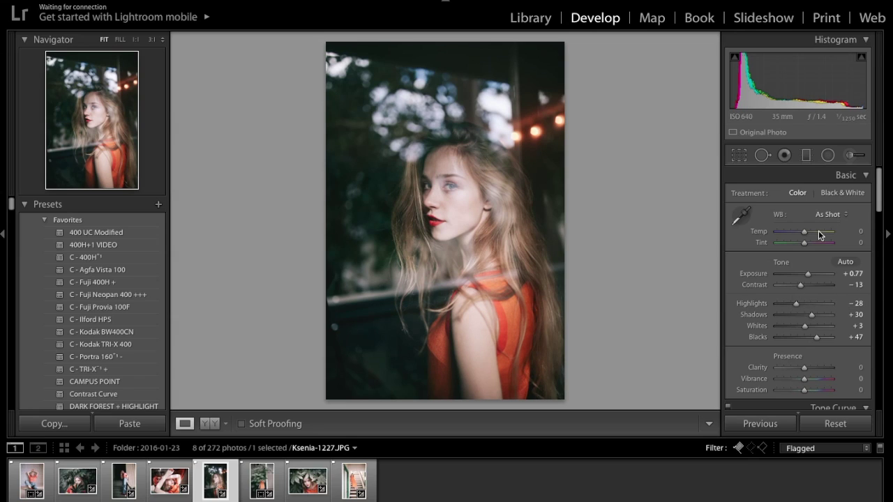
# Heal the small light spot in the dark background near the photo's lower left edge with Spot Removal
pyautogui.click(762, 155)
pyautogui.scroll(-1, 339, 328)
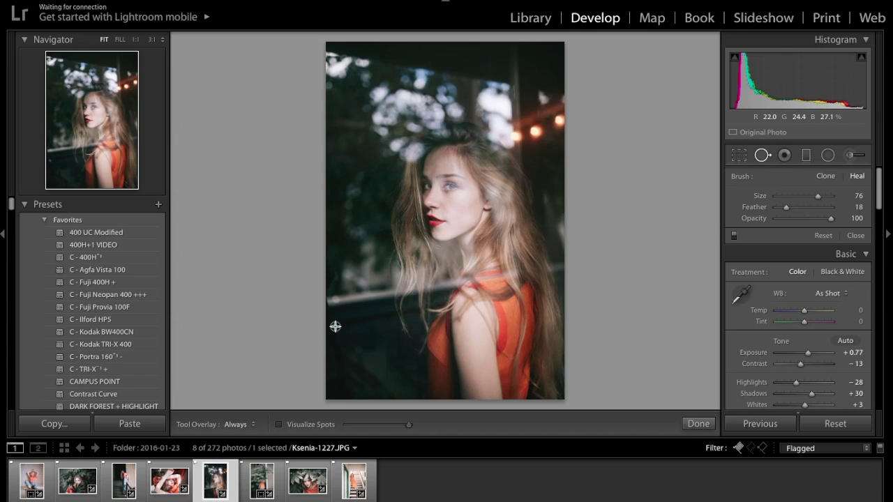
pyautogui.click(335, 325)
pyautogui.moveTo(331, 315); pyautogui.dragTo(350, 326)
pyautogui.press('q')
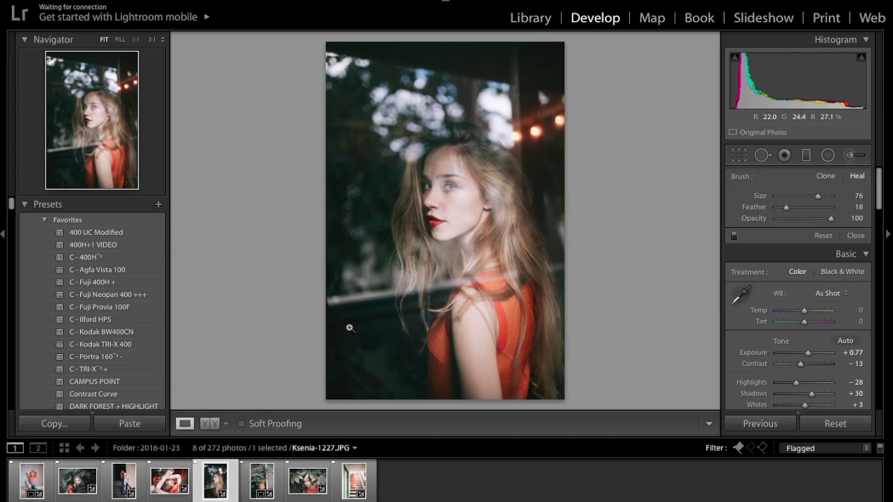
# Desaturate the blue tones in the background by setting the Blue Saturation to -80
pyautogui.scroll(10, 835, 310)
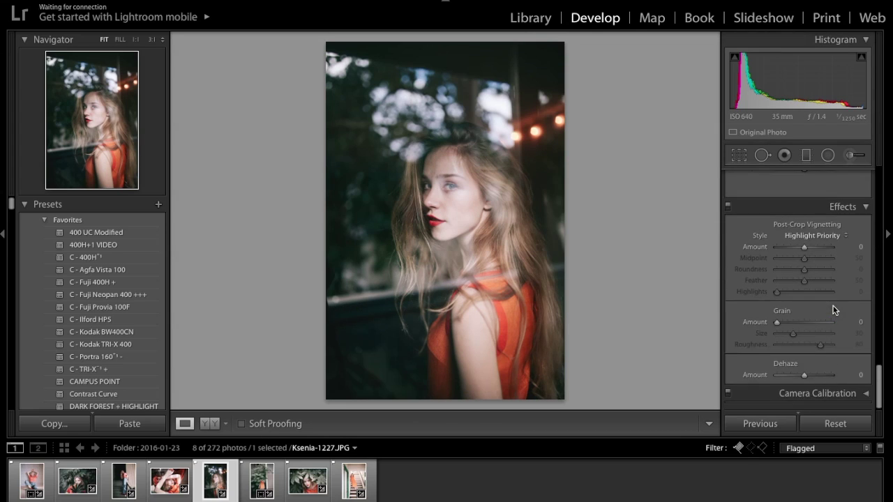
pyautogui.scroll(1, 833, 307)
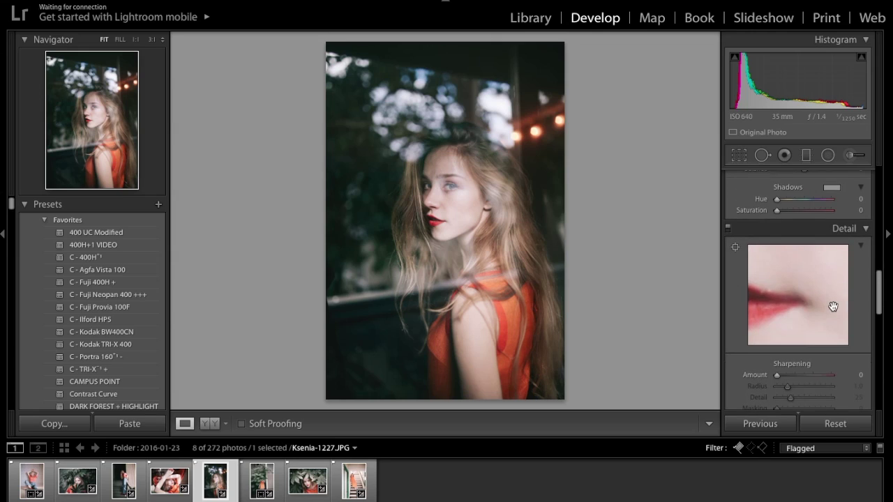
pyautogui.scroll(5, 832, 307)
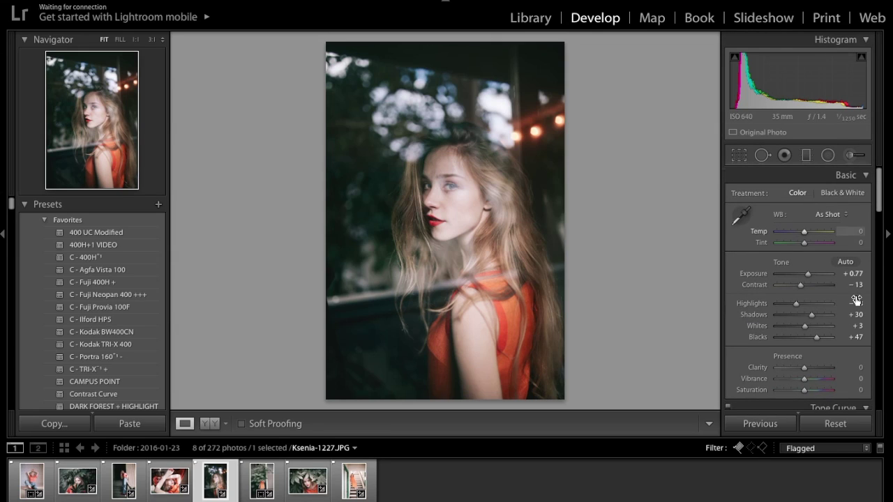
pyautogui.click(879, 299)
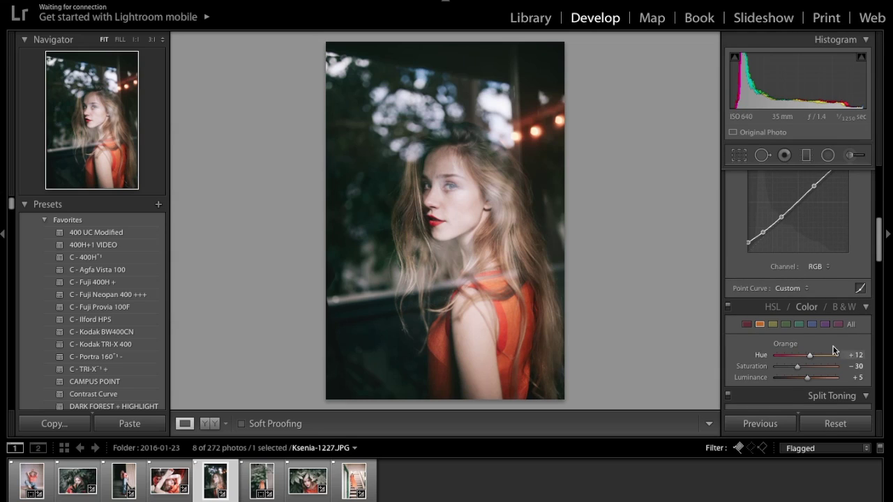
pyautogui.click(812, 325)
pyautogui.click(846, 365)
pyautogui.write('-30')
pyautogui.press('Return')
pyautogui.click(846, 366)
pyautogui.write('-50')
pyautogui.press('Return')
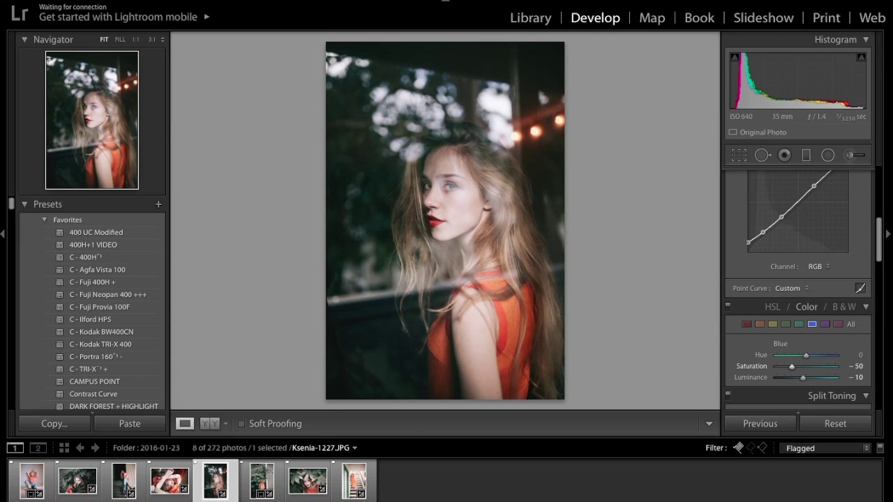
pyautogui.moveTo(793, 367); pyautogui.dragTo(777, 366)
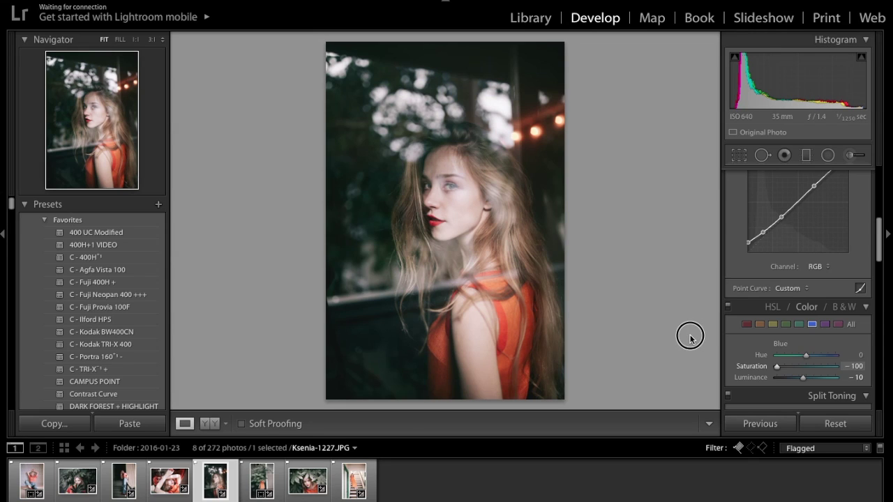
pyautogui.moveTo(777, 366); pyautogui.dragTo(782, 367)
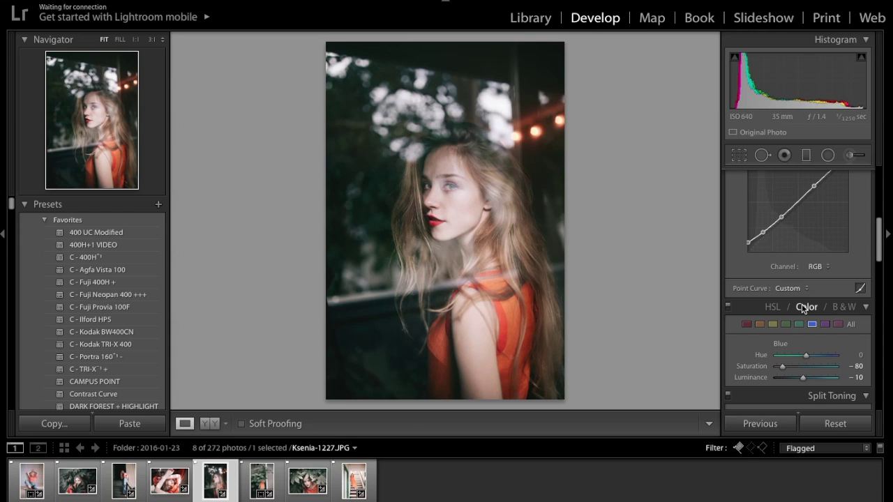
# Prepare an Adjustment Brush for the woman's eyes with the Sharpness effect, setting Sharpness to 34 and Clarity to 19
pyautogui.press('z')
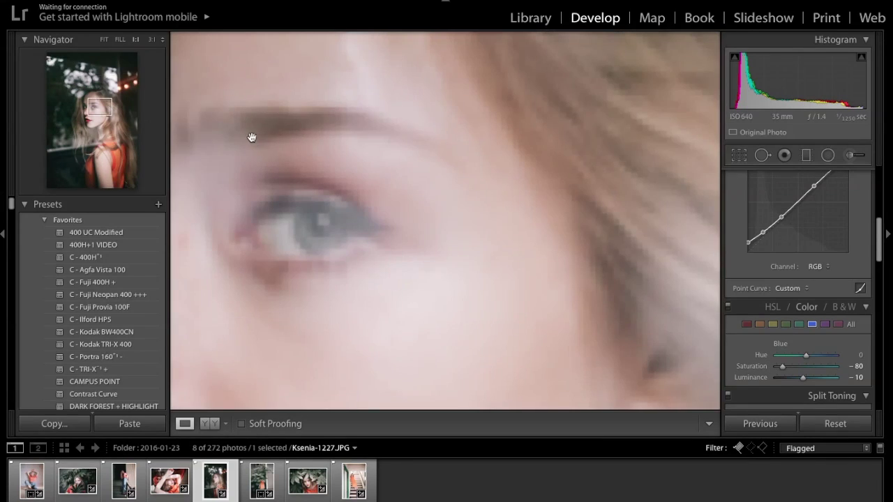
pyautogui.moveTo(97, 106); pyautogui.dragTo(92, 105)
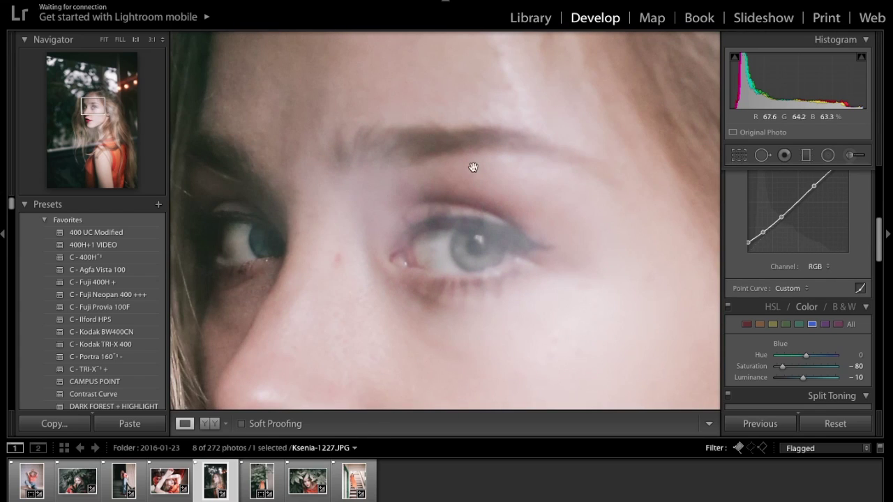
pyautogui.scroll(6, 850, 272)
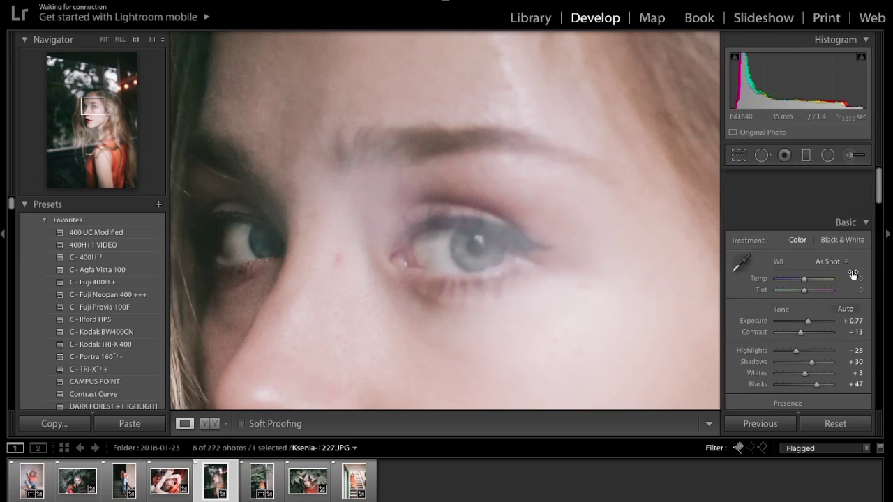
pyautogui.click(848, 158)
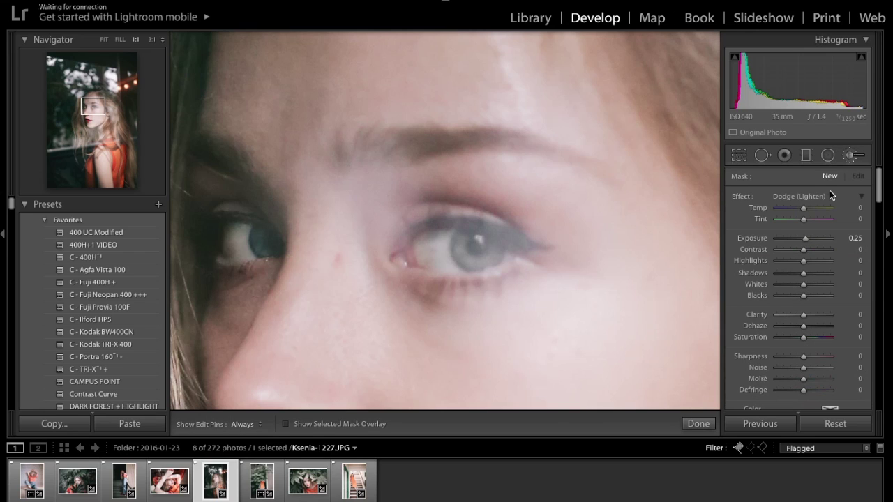
pyautogui.click(810, 202)
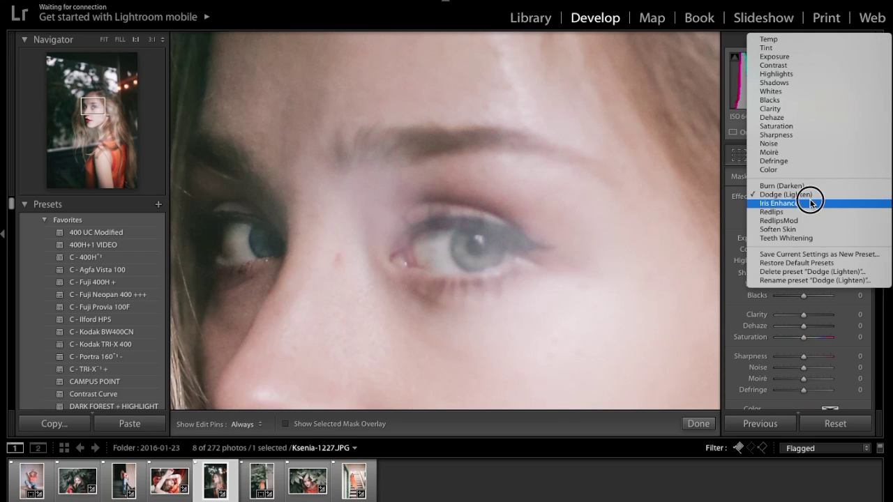
pyautogui.click(809, 135)
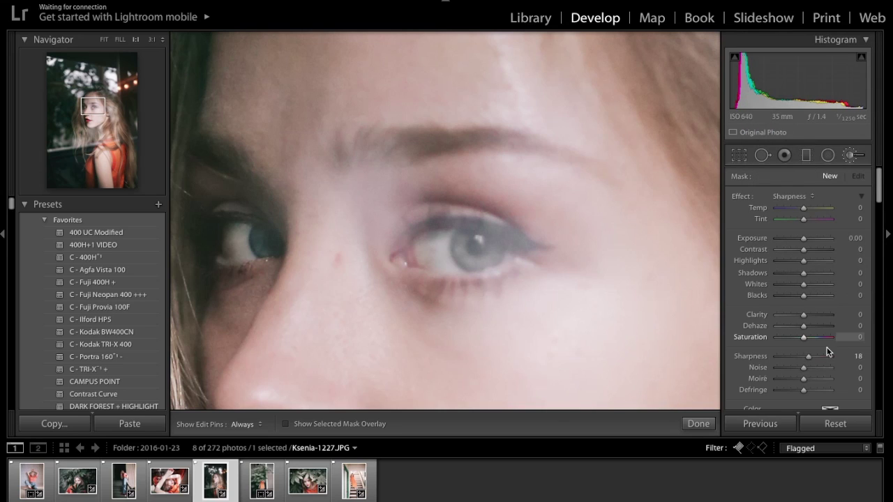
pyautogui.click(812, 357)
pyautogui.click(808, 315)
pyautogui.press('h')
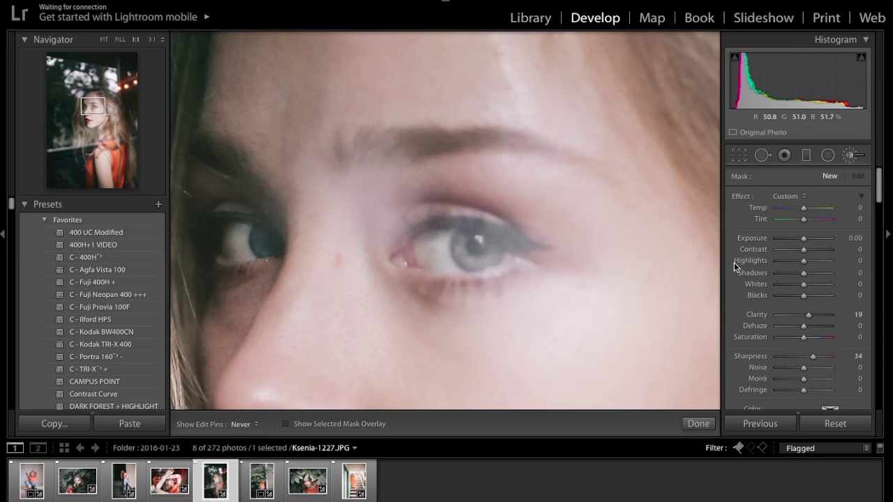
# Brush the sharpening over the nearer eye, set the mask's Contrast to 22, and return to the full portrait
pyautogui.press('h')
pyautogui.click(463, 244)
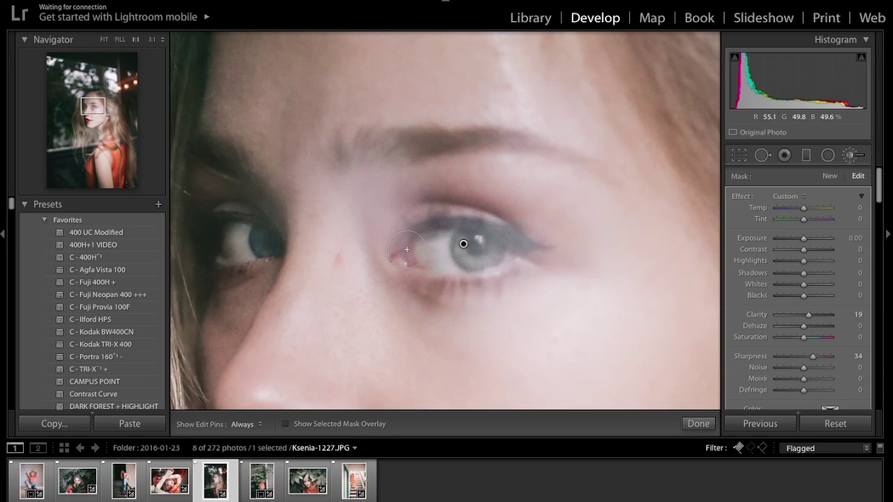
pyautogui.press('h')
pyautogui.press('h')
pyautogui.press('h')
pyautogui.press('h')
pyautogui.click(808, 250)
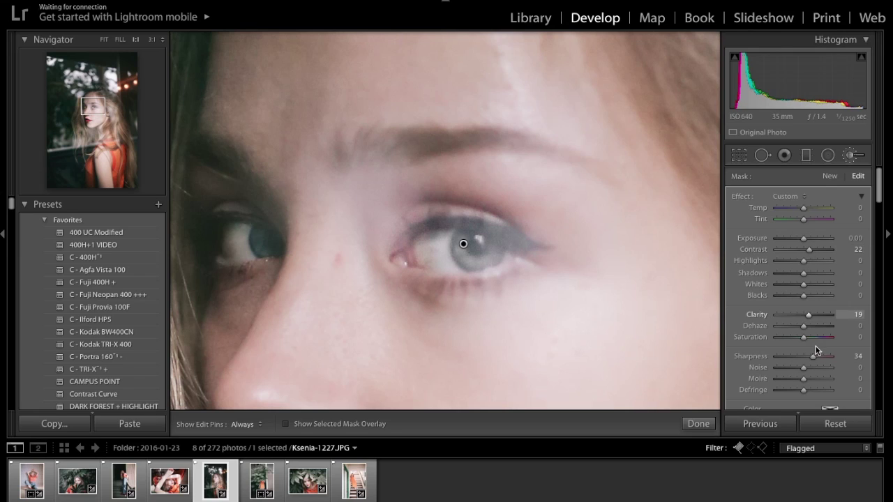
pyautogui.moveTo(808, 315)
pyautogui.mouseDown()
pyautogui.moveTo(816, 316)
pyautogui.moveTo(809, 319)
pyautogui.mouseUp()
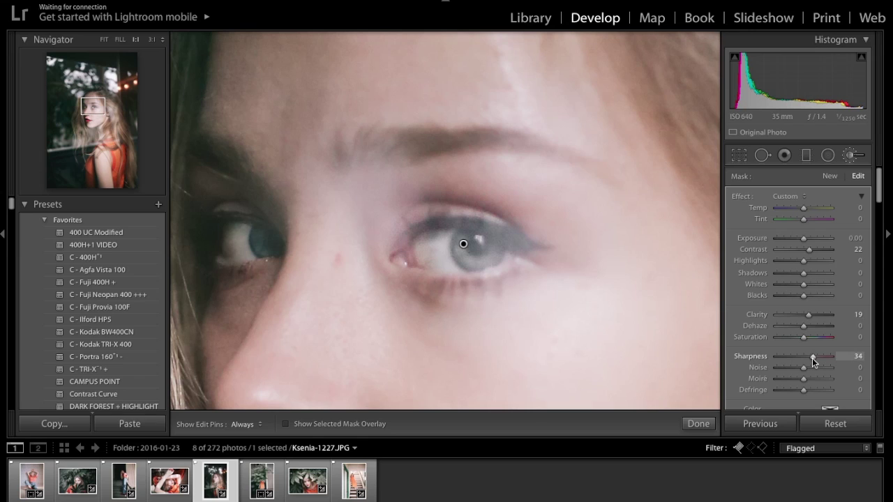
pyautogui.press('k')
pyautogui.click(105, 40)
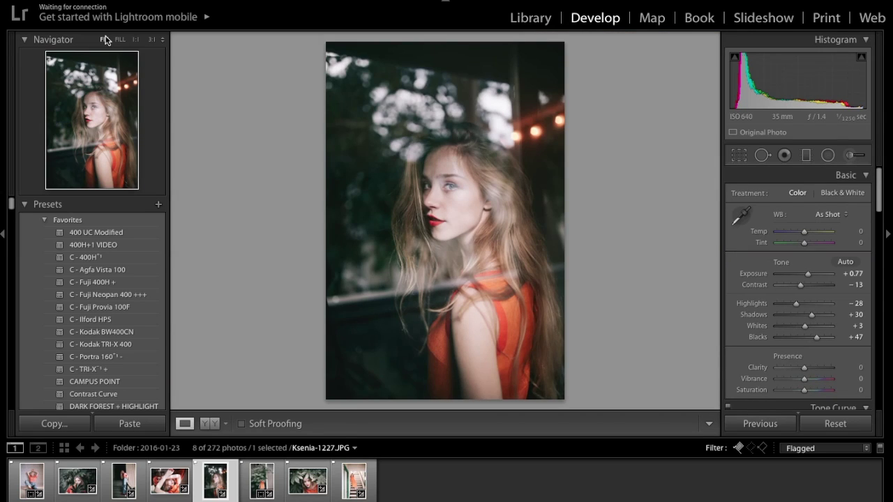
# Heal small skin blemishes around the nearer eye using Spot Removal with the brush size at 33
pyautogui.click(447, 182)
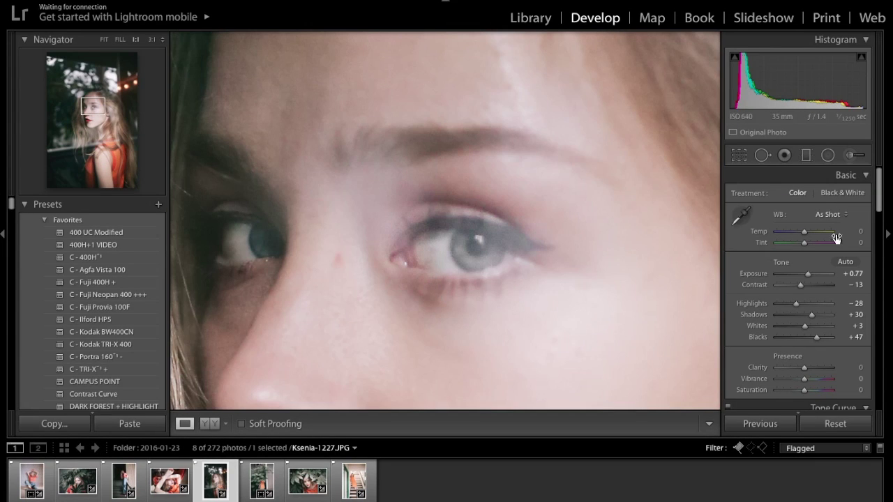
pyautogui.click(762, 155)
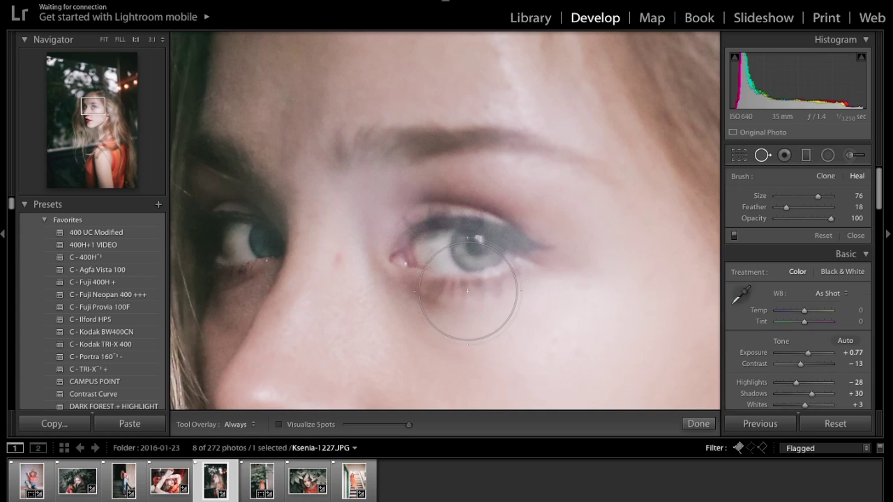
pyautogui.click(793, 196)
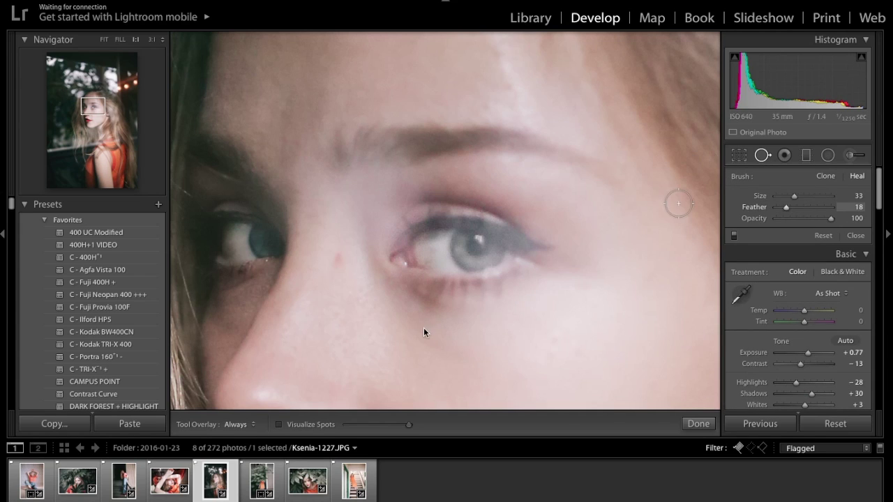
# Soften the skin beneath the nearer eye with a new Adjustment Brush mask using Clarity -100 and Sharpness -100
pyautogui.press('k')
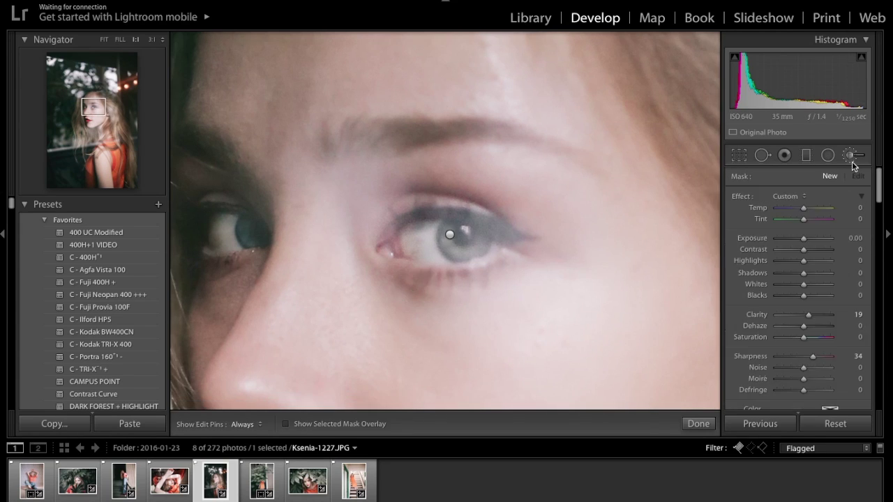
pyautogui.click(790, 196)
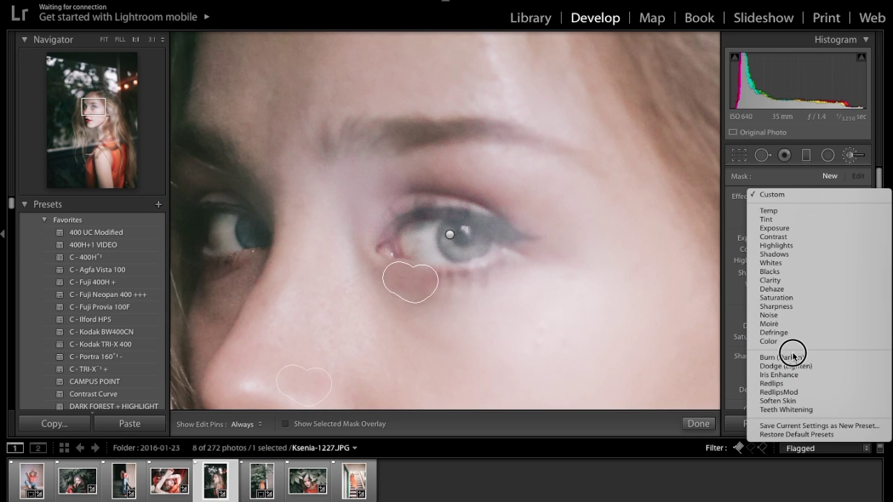
pyautogui.click(788, 279)
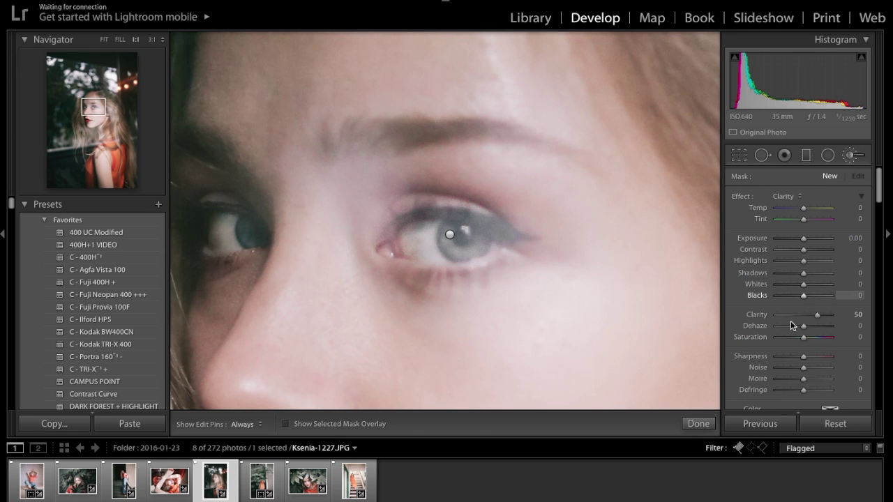
pyautogui.click(774, 356)
pyautogui.moveTo(787, 315); pyautogui.dragTo(753, 314)
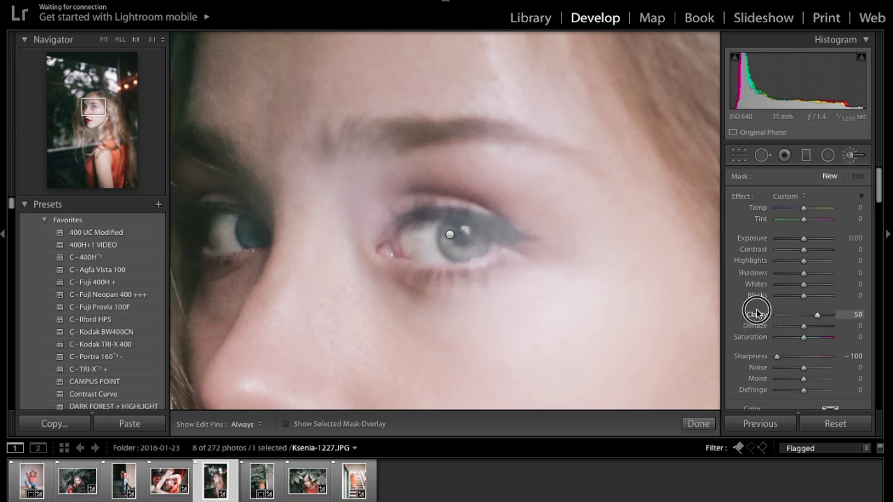
pyautogui.press('h')
pyautogui.press('h')
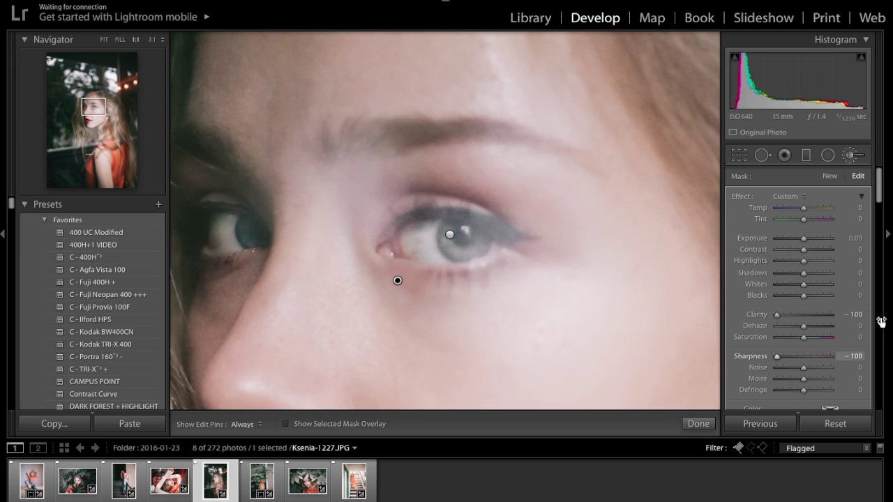
pyautogui.press('k')
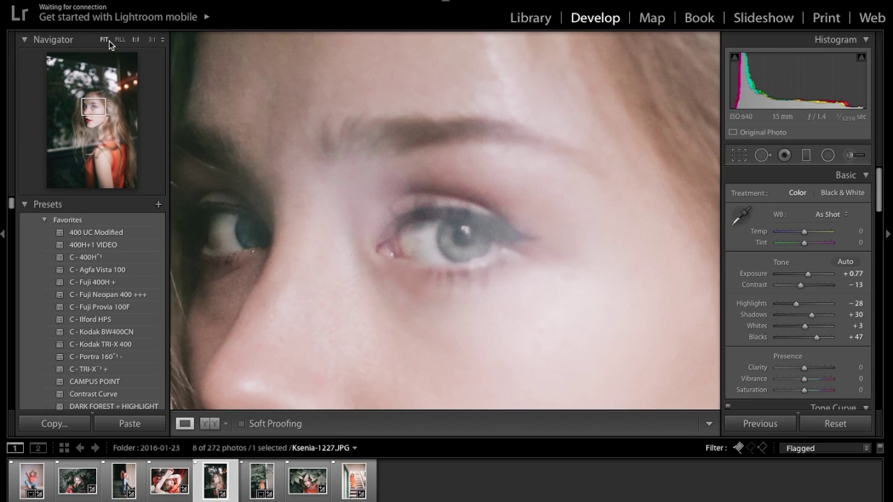
pyautogui.click(105, 40)
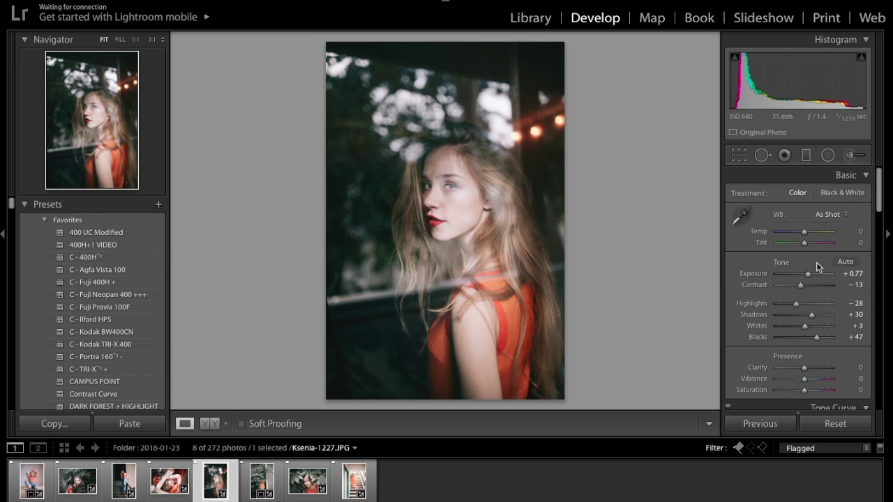
# Delete the existing sharpening brush mask over the nearer eye
pyautogui.press('z')
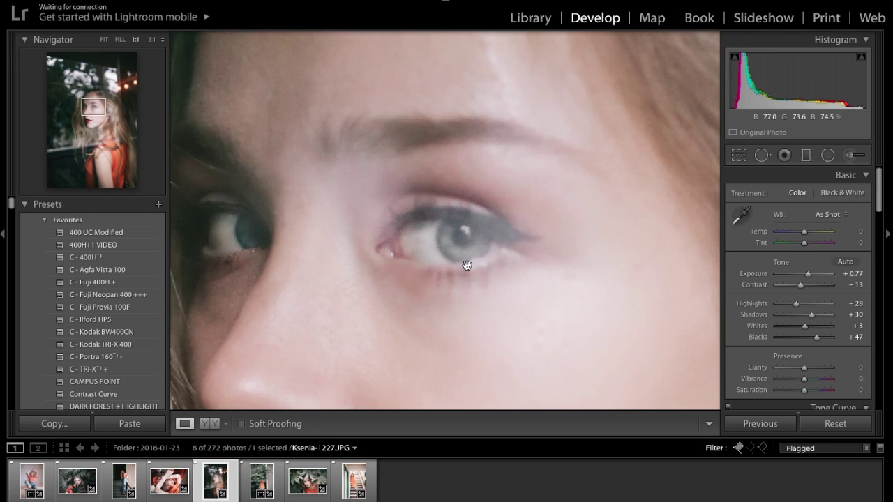
pyautogui.click(852, 155)
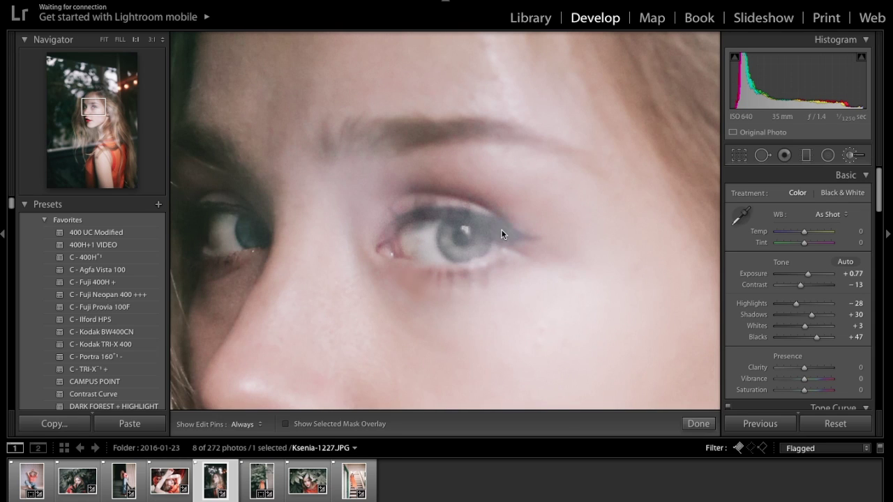
pyautogui.click(451, 233)
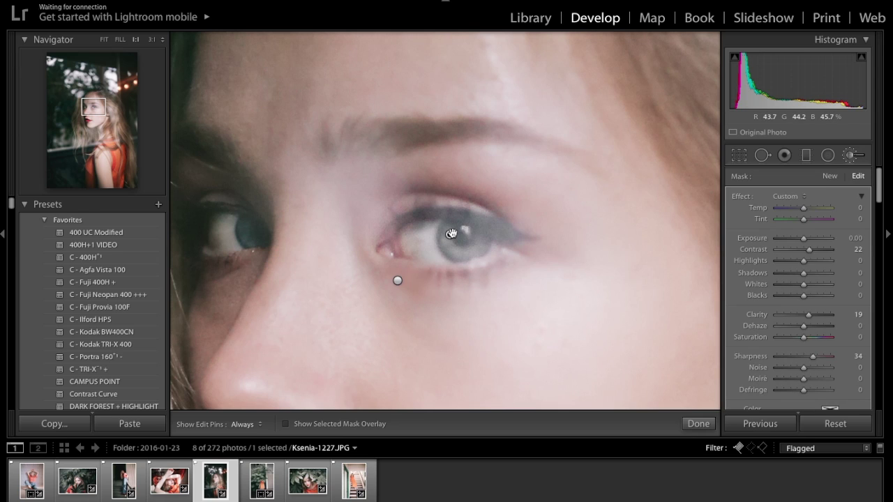
pyautogui.press('Delete')
# Brush a new sharpening mask over the nearer eye's iris with Clarity 39 and Sharpness 36
pyautogui.click(814, 357)
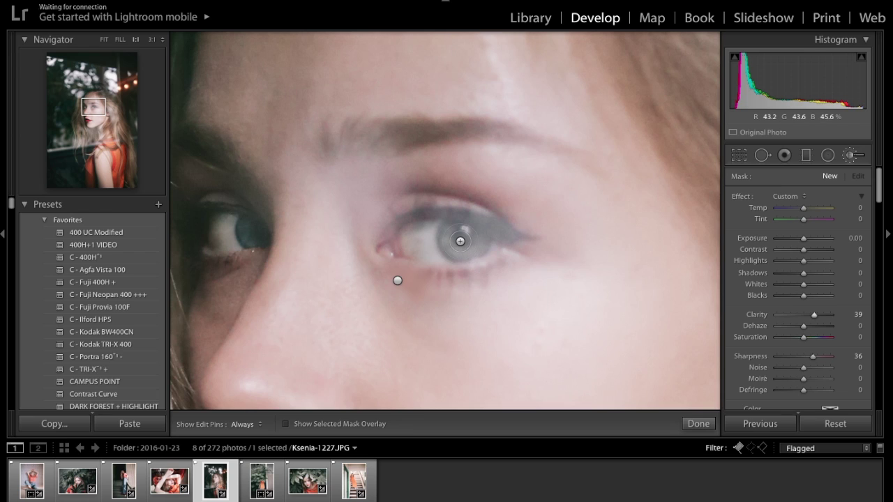
pyautogui.scroll(5, 454, 237)
pyautogui.press('h')
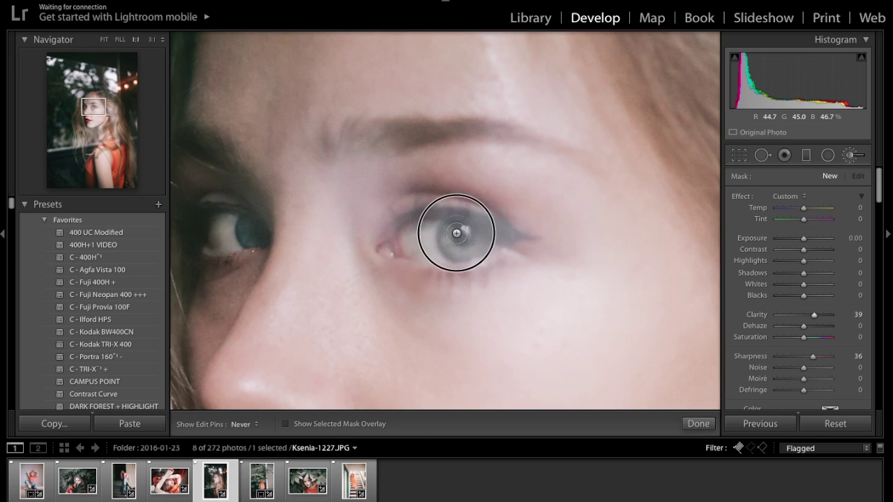
pyautogui.moveTo(478, 231)
pyautogui.mouseDown()
pyautogui.moveTo(454, 216)
pyautogui.moveTo(458, 222)
pyautogui.mouseUp()
pyautogui.press('h')
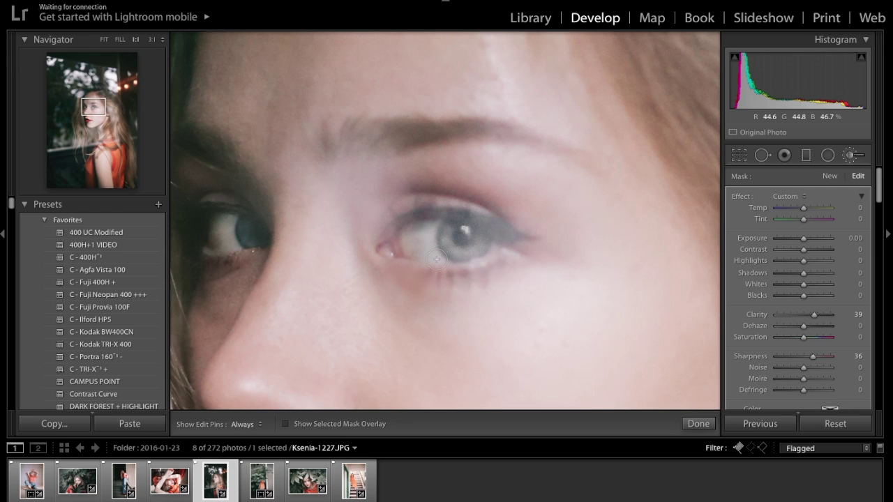
pyautogui.press('k')
pyautogui.click(104, 40)
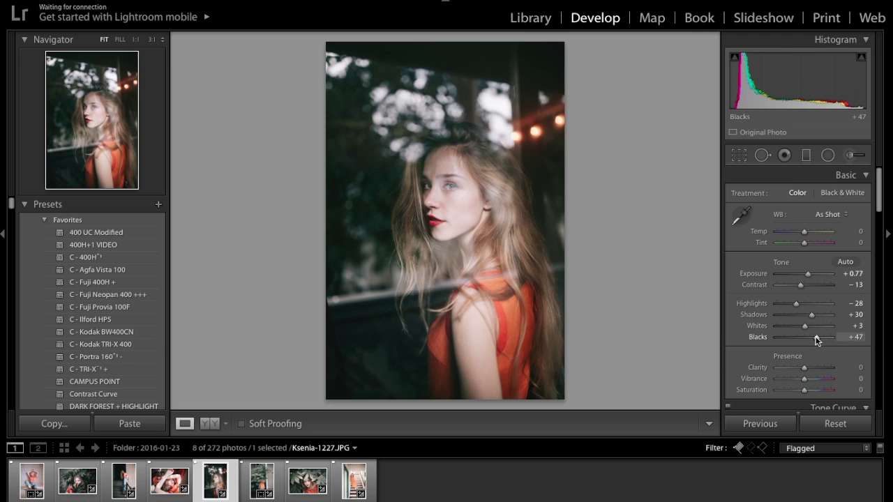
# Set Blacks to +57 and Shadows to +20, and compare the photo with its unedited version
pyautogui.moveTo(817, 340); pyautogui.dragTo(812, 319)
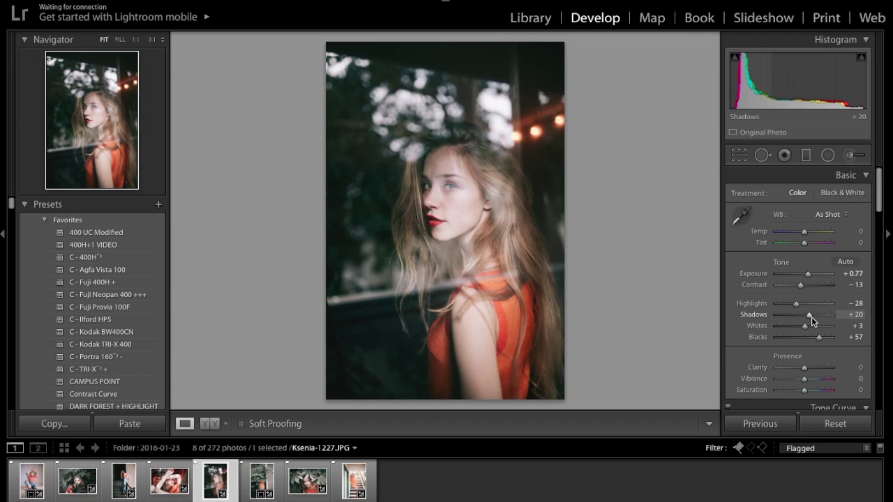
pyautogui.press('\\')
pyautogui.press('\\')
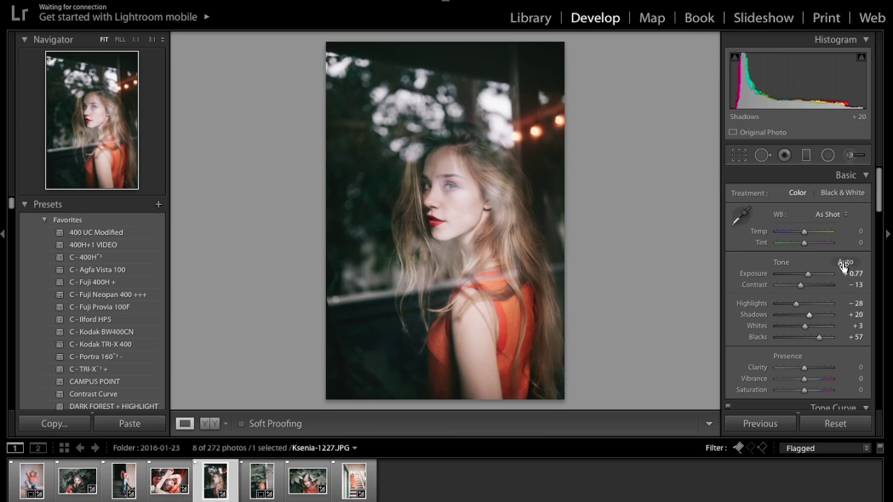
# Heal away the orange string lights in the photo's upper right background with Spot Removal at size 86
pyautogui.click(761, 155)
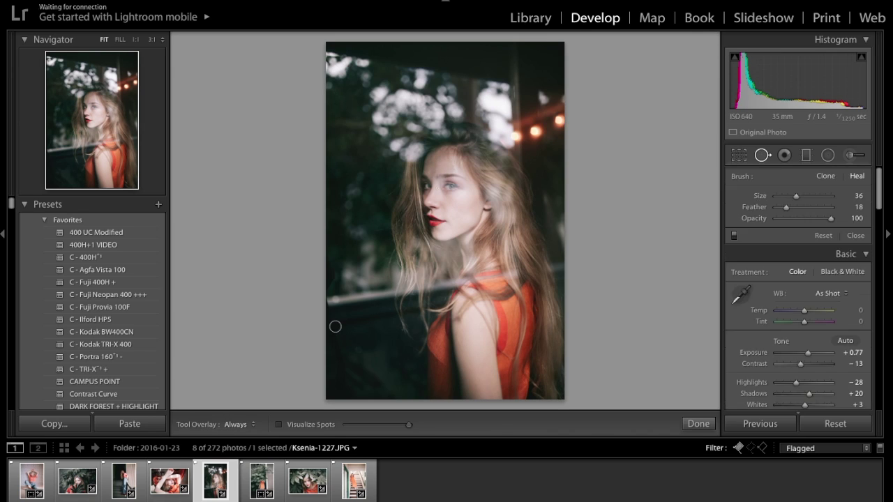
pyautogui.scroll(10, 516, 133)
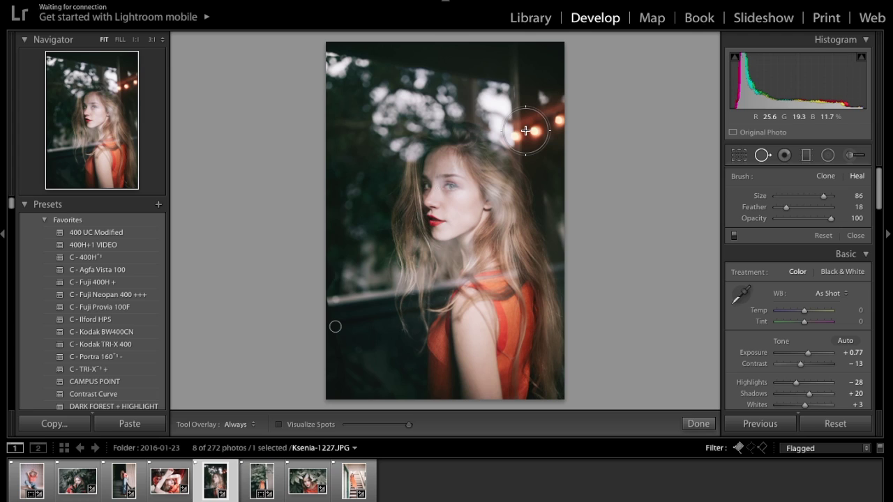
pyautogui.hotkey('shift', 'm')
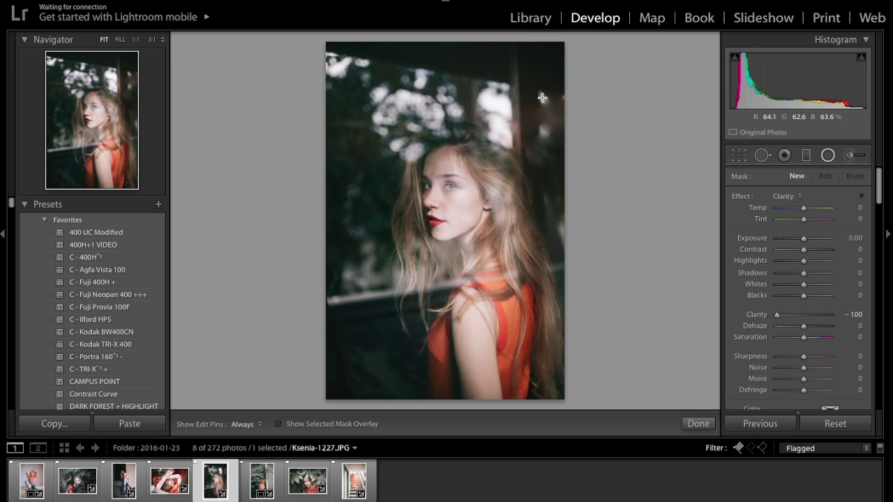
# Heal the remaining patch above the removed lights at size 82, sampling from the dark background directly above it
pyautogui.click(763, 155)
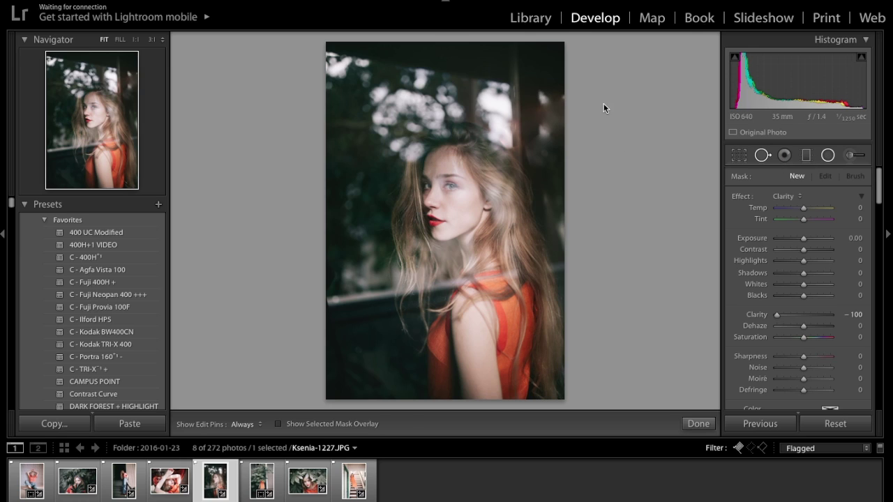
pyautogui.click(537, 101)
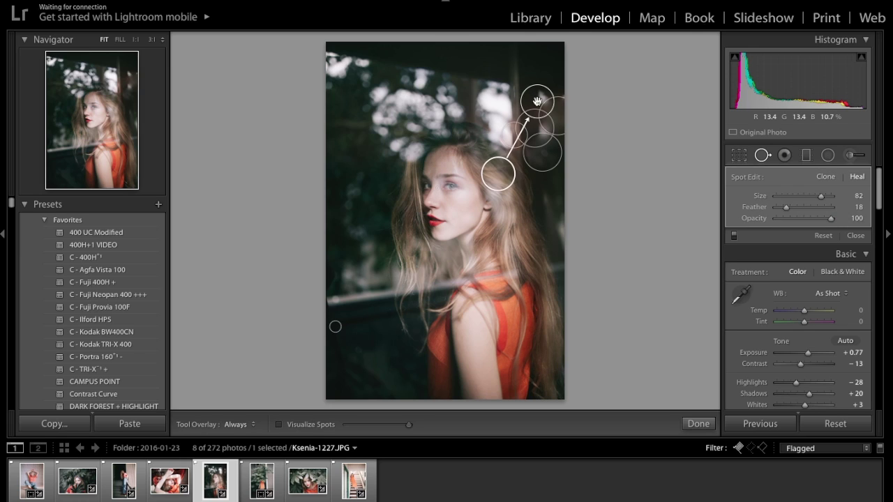
pyautogui.moveTo(504, 165)
pyautogui.mouseDown()
pyautogui.moveTo(544, 74)
pyautogui.moveTo(534, 72)
pyautogui.mouseUp()
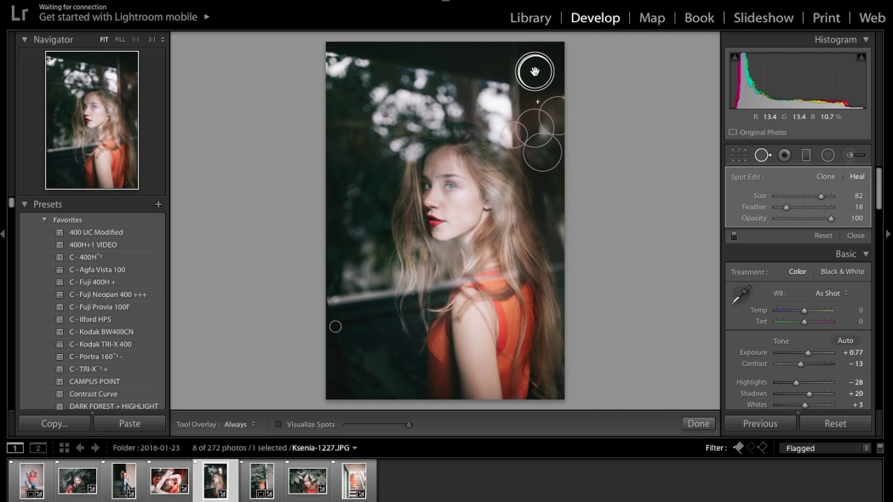
pyautogui.press('q')
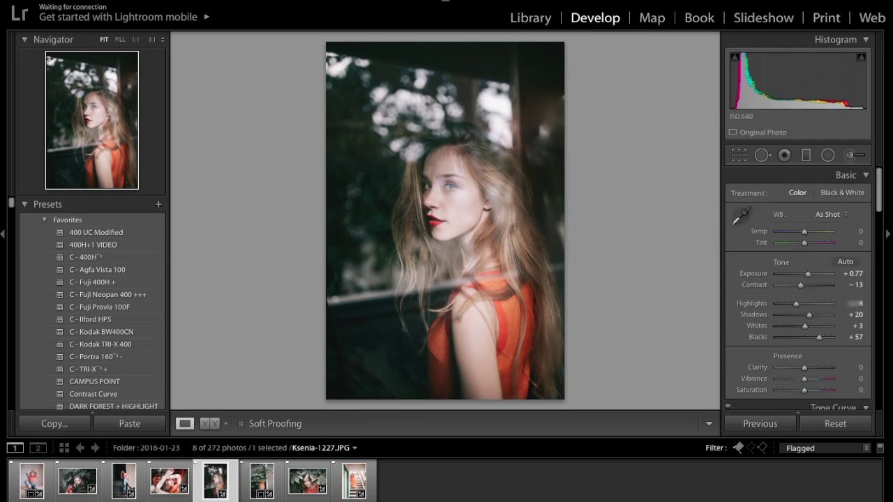
pyautogui.click(850, 156)
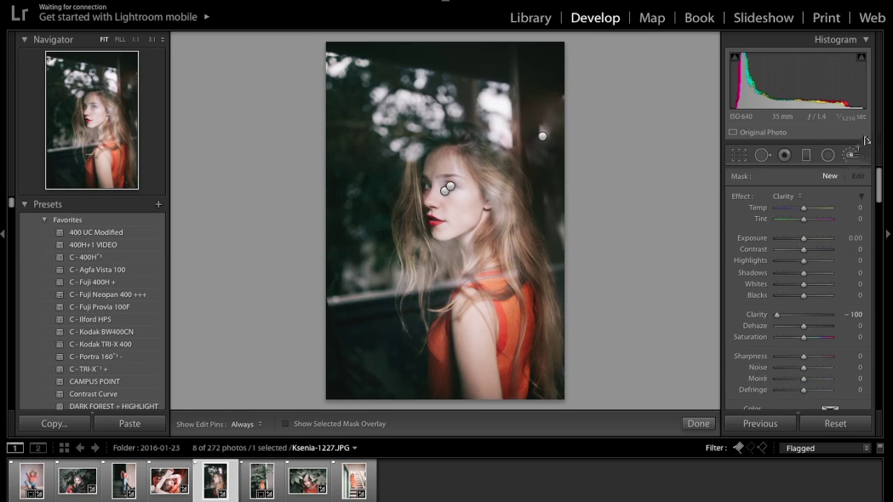
pyautogui.moveTo(545, 135); pyautogui.dragTo(549, 123)
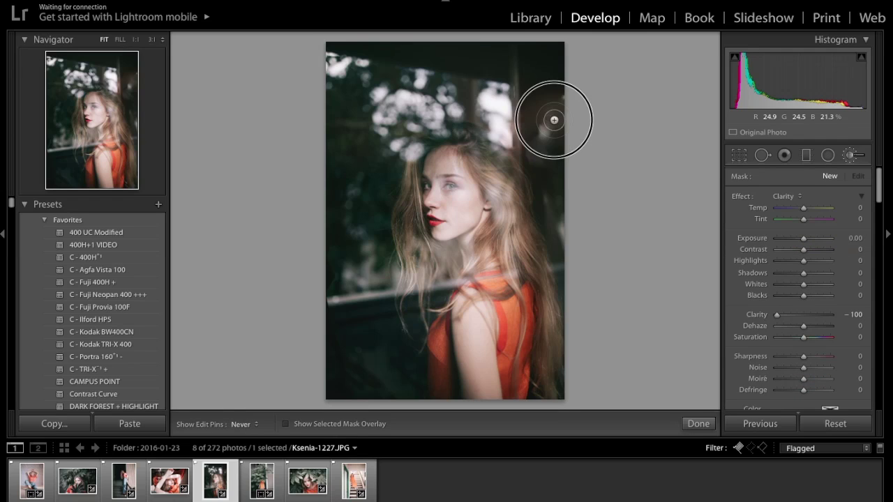
pyautogui.hotkey('ctrl', 'z')
pyautogui.hotkey('ctrl', 'z')
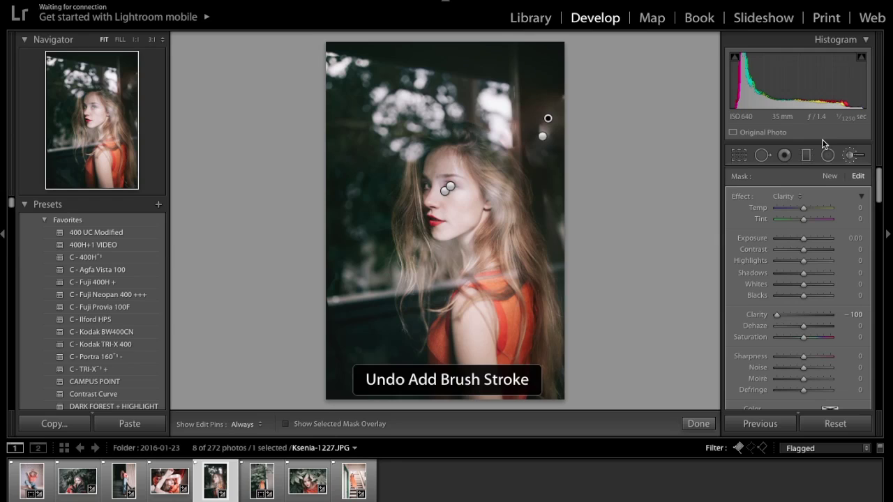
# Set the photo's Contrast to -31 and brush the Burn (Darken) effect over the healed background in the upper right
pyautogui.click(784, 155)
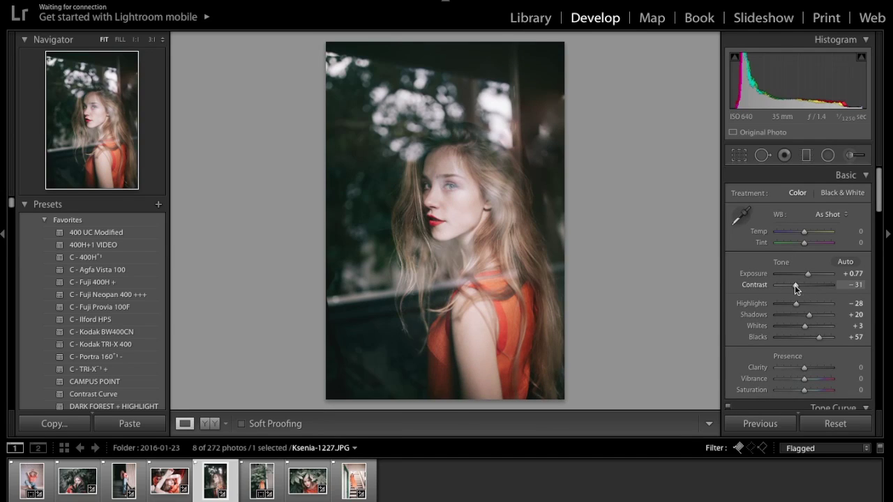
pyautogui.click(852, 156)
pyautogui.click(788, 197)
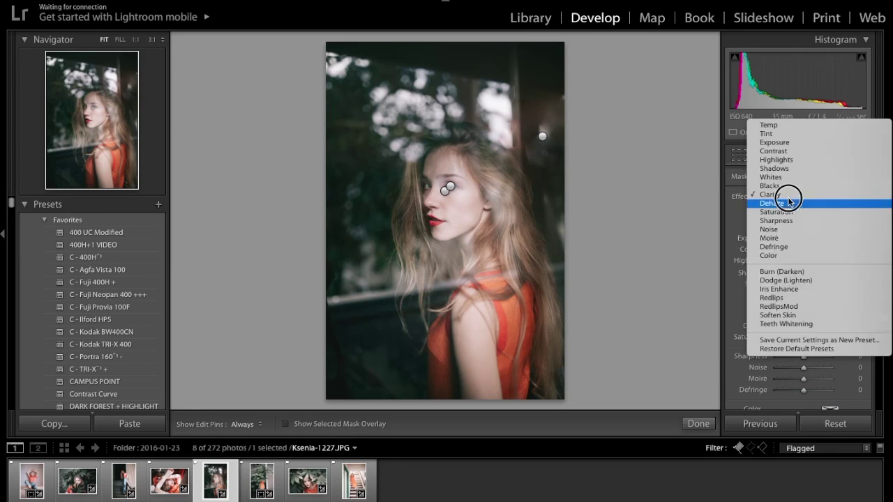
pyautogui.click(794, 272)
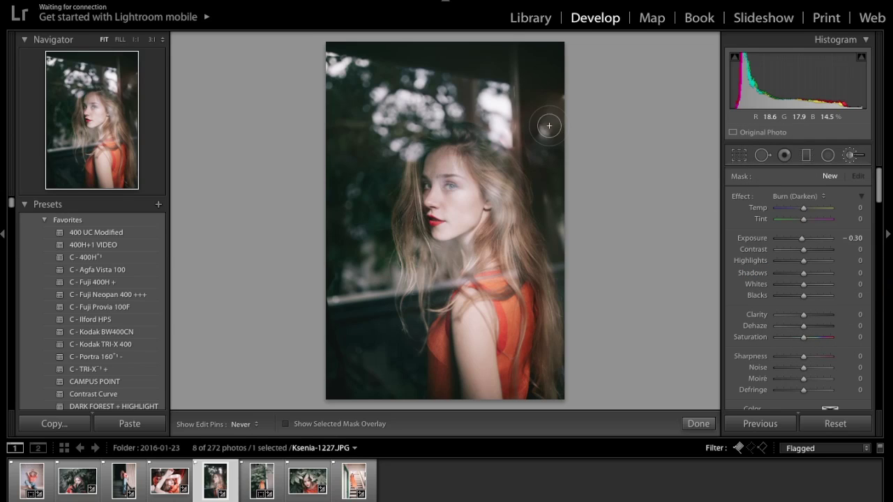
pyautogui.press('h')
# Set the burn mask's Highlights to -34, Exposure to -0.64 and Blacks to -12
pyautogui.click(794, 262)
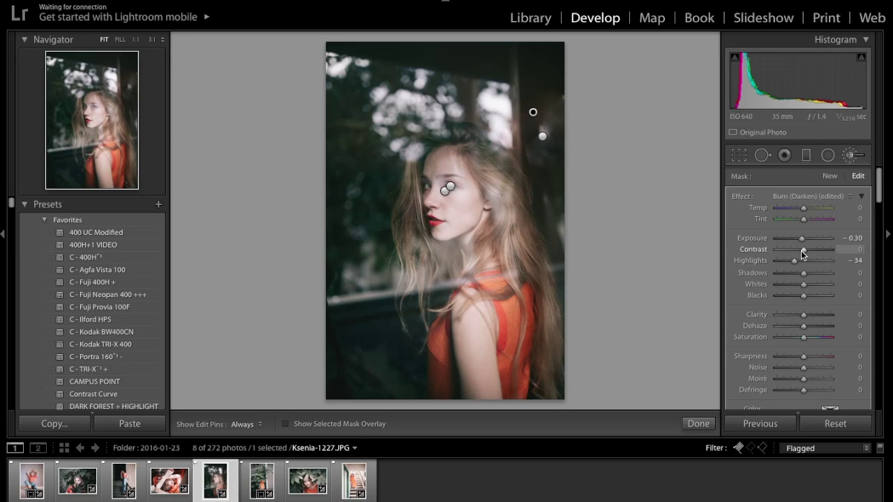
pyautogui.moveTo(800, 244); pyautogui.dragTo(799, 239)
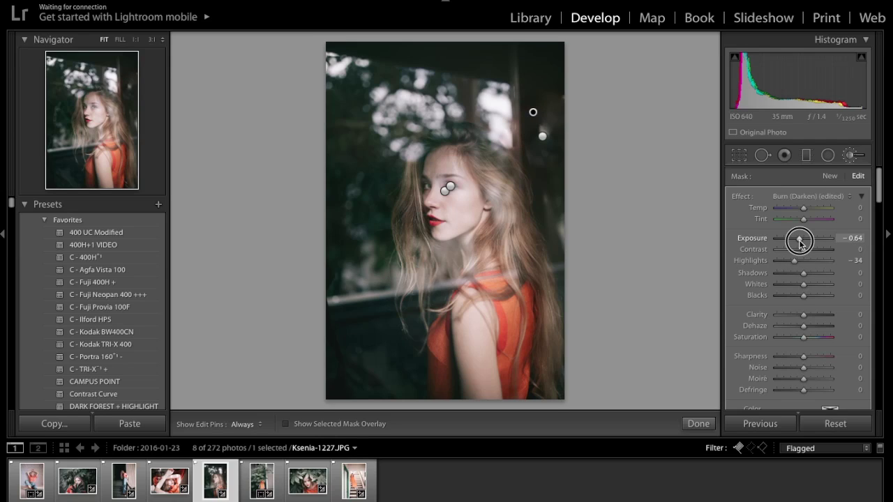
pyautogui.moveTo(803, 296); pyautogui.dragTo(799, 298)
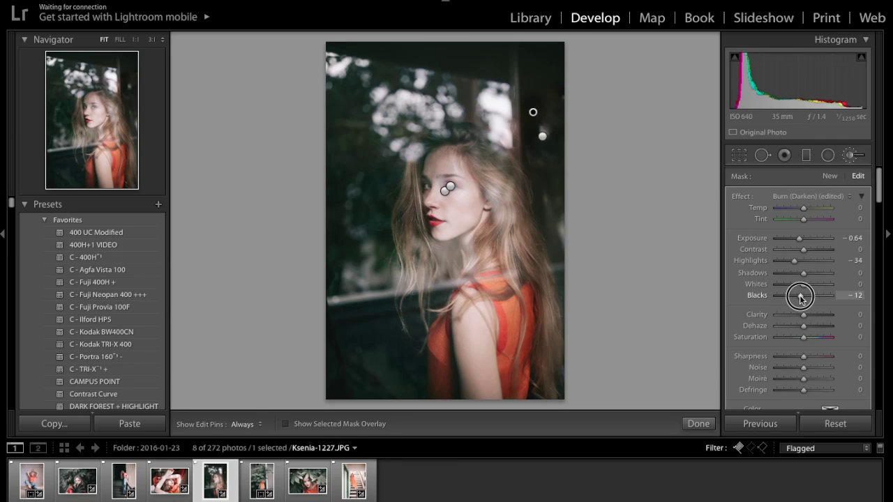
# Finish the burn mask and heal another patch of background below the removed lights with Spot Removal, sampling from just above it
pyautogui.press('Return')
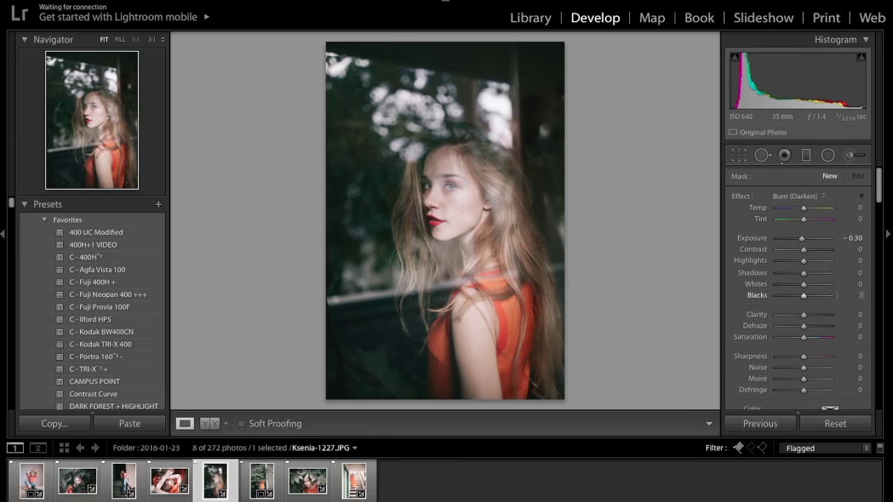
pyautogui.click(762, 156)
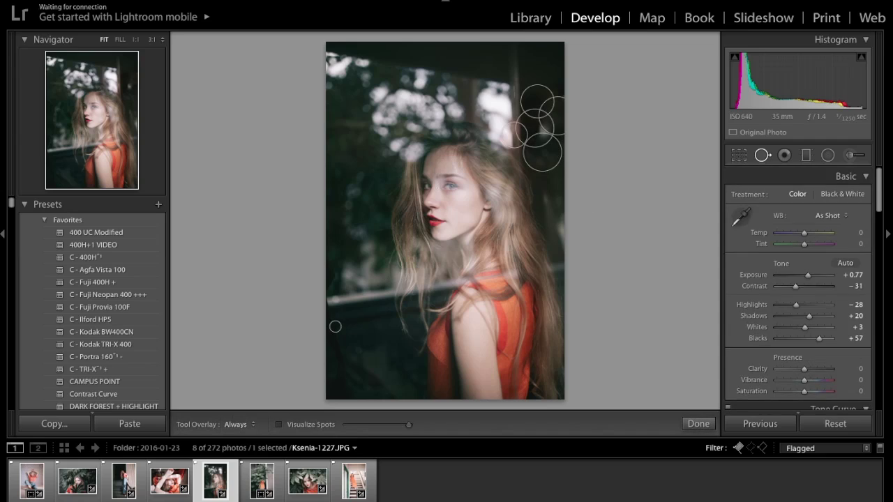
pyautogui.click(552, 182)
pyautogui.moveTo(552, 181)
pyautogui.mouseDown()
pyautogui.moveTo(549, 140)
pyautogui.moveTo(550, 155)
pyautogui.mouseUp()
pyautogui.press('q')
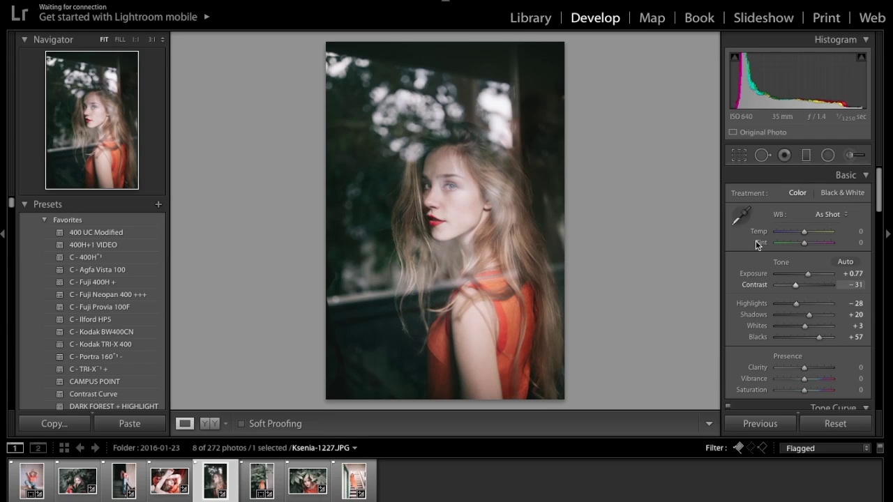
# Inspect the background bokeh at 1:1, try the Purple Saturation at -100 and +100, and leave it reduced
pyautogui.click(489, 135)
pyautogui.moveTo(96, 100); pyautogui.dragTo(97, 76)
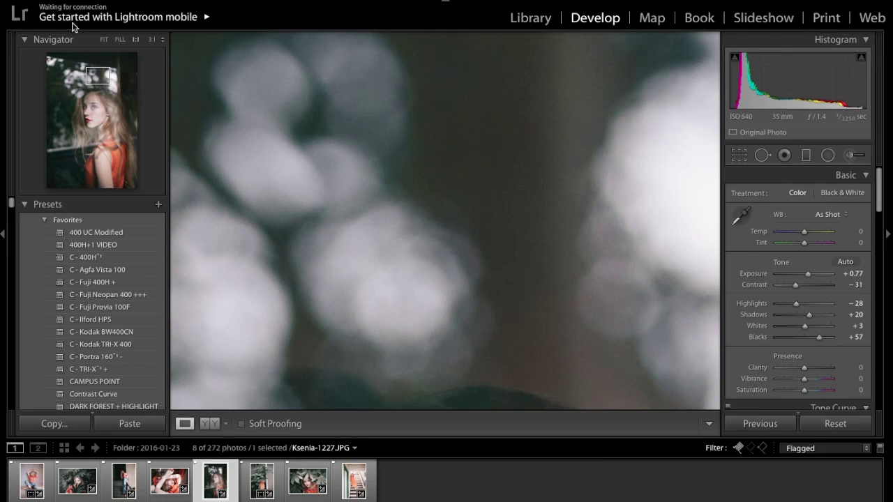
pyautogui.click(104, 39)
pyautogui.scroll(-10, 773, 208)
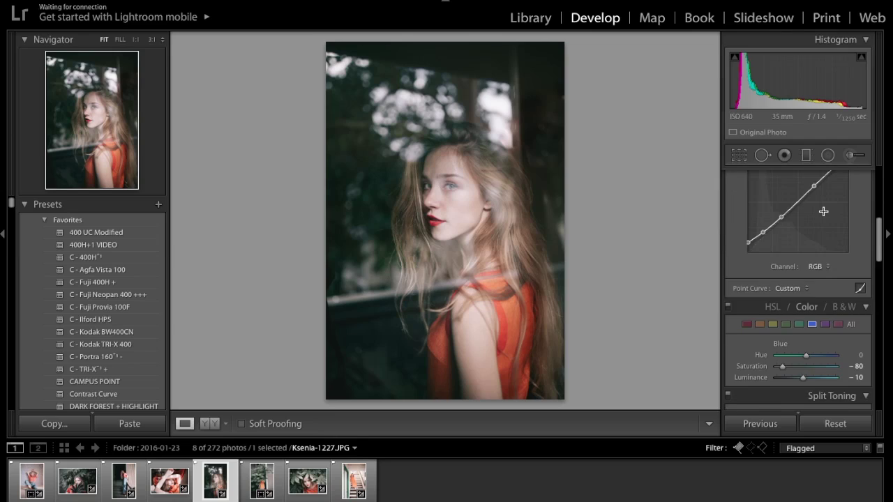
pyautogui.click(829, 283)
pyautogui.moveTo(793, 322); pyautogui.dragTo(700, 305)
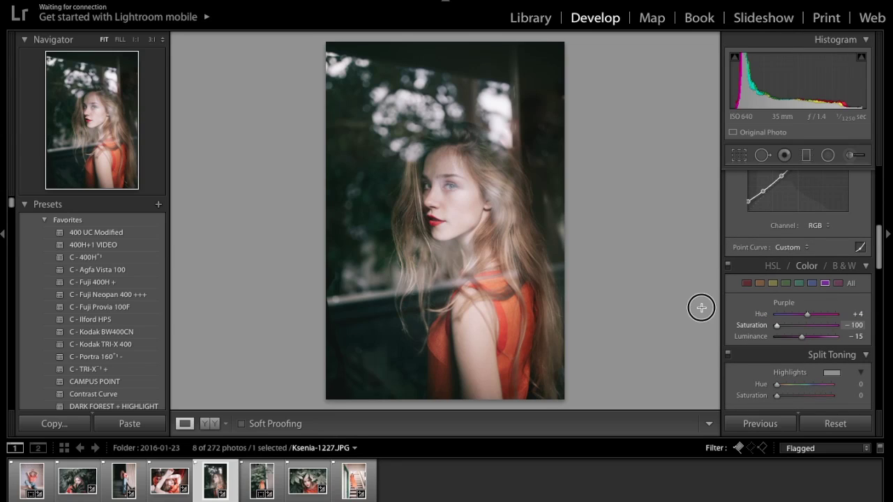
pyautogui.moveTo(595, 334); pyautogui.dragTo(889, 335)
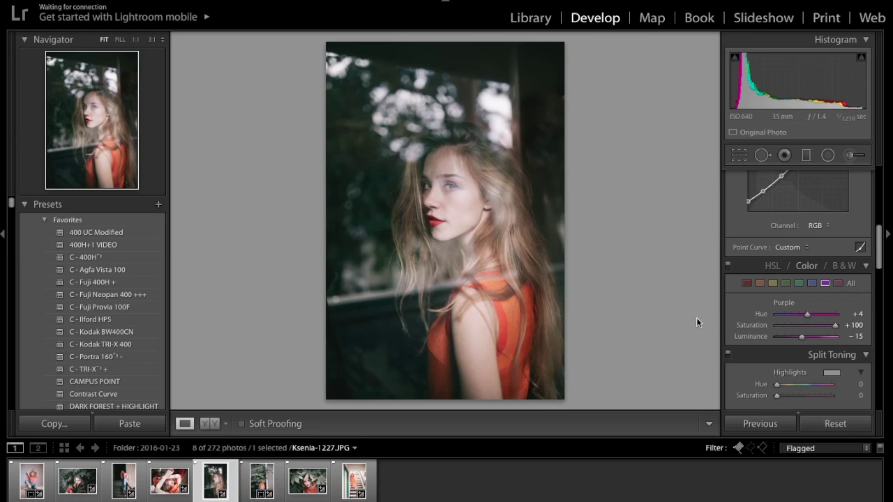
pyautogui.click(780, 325)
# Set the Yellow Saturation to -26 in the color adjustments
pyautogui.click(785, 283)
pyautogui.click(788, 324)
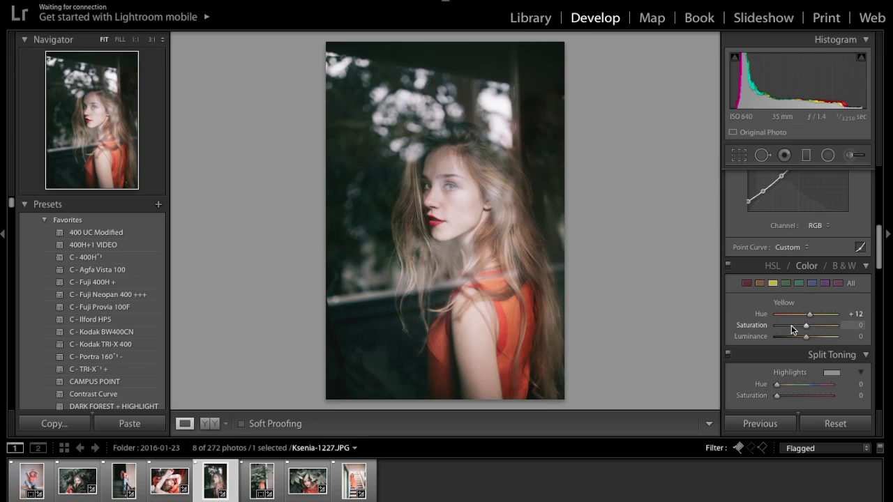
pyautogui.moveTo(803, 325); pyautogui.dragTo(796, 329)
# Try Clarity at -12 and settle on -8
pyautogui.scroll(10, 796, 329)
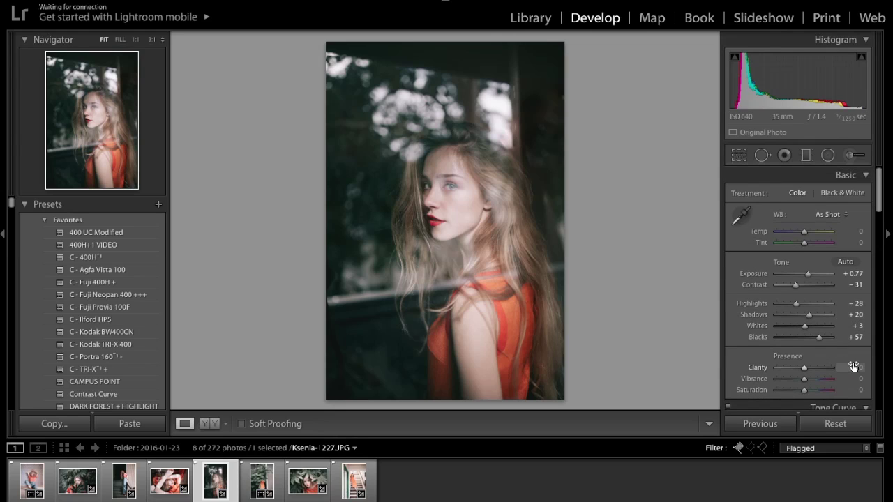
pyautogui.press('BackSpace')
pyautogui.write('-12')
pyautogui.press('Return')
pyautogui.click(850, 368)
pyautogui.press('Return')
# Compare the photo with its before view, and set Shadows to +22 and Highlights to -31
pyautogui.press('\\')
pyautogui.press('\\')
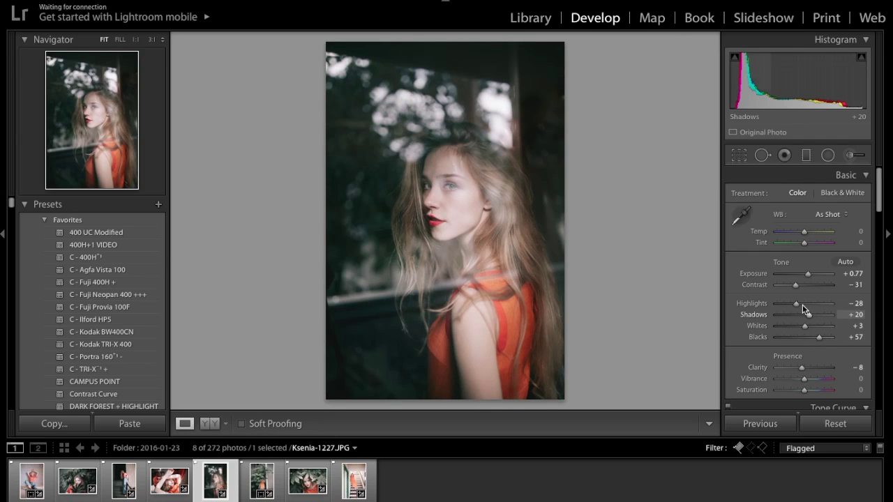
pyautogui.moveTo(809, 316); pyautogui.dragTo(811, 317)
pyautogui.moveTo(811, 317); pyautogui.dragTo(797, 303)
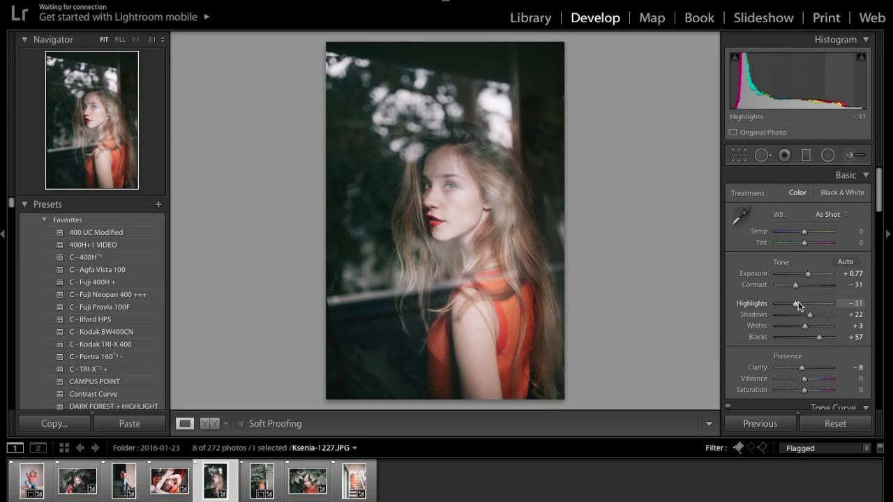
# Set the Split Toning Shadows Saturation to 1 after trying a value of 3
pyautogui.scroll(-10, 828, 306)
pyautogui.scroll(-3, 828, 306)
pyautogui.click(859, 312)
pyautogui.write('1')
pyautogui.press('Return')
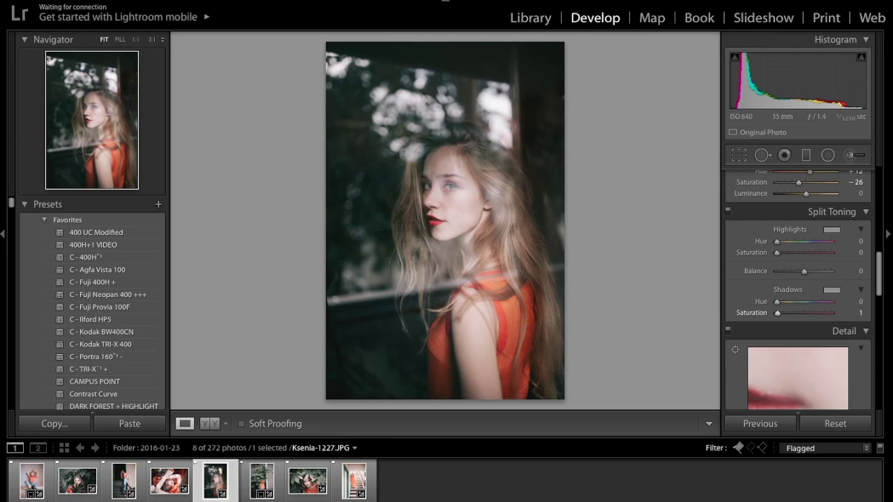
pyautogui.click(859, 312)
pyautogui.write('3')
pyautogui.press('Return')
pyautogui.click(859, 313)
pyautogui.write('1')
pyautogui.press('Return')
# Set the white balance Temp to -1 and Tint to 0 after trying a Tint of -2, keeping Highlights at -31
pyautogui.scroll(10, 834, 273)
pyautogui.scroll(-1, 834, 273)
pyautogui.click(859, 242)
pyautogui.write('-2')
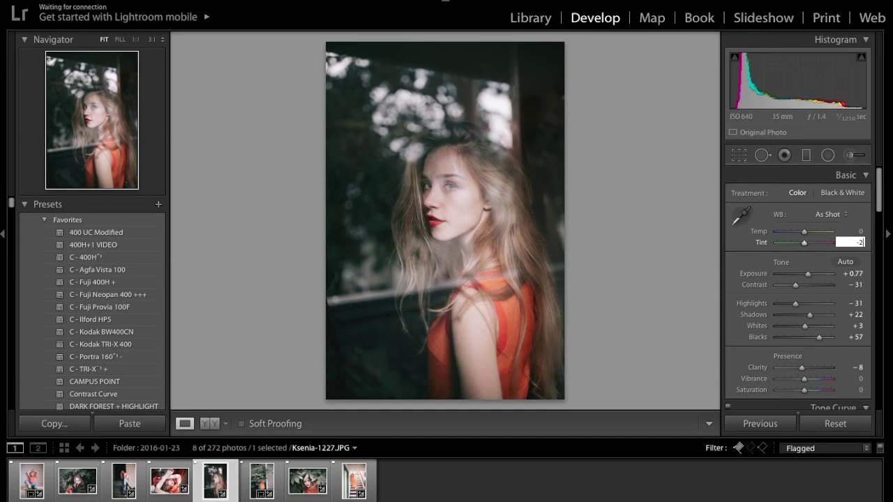
pyautogui.press('Return')
pyautogui.click(859, 231)
pyautogui.write('-1')
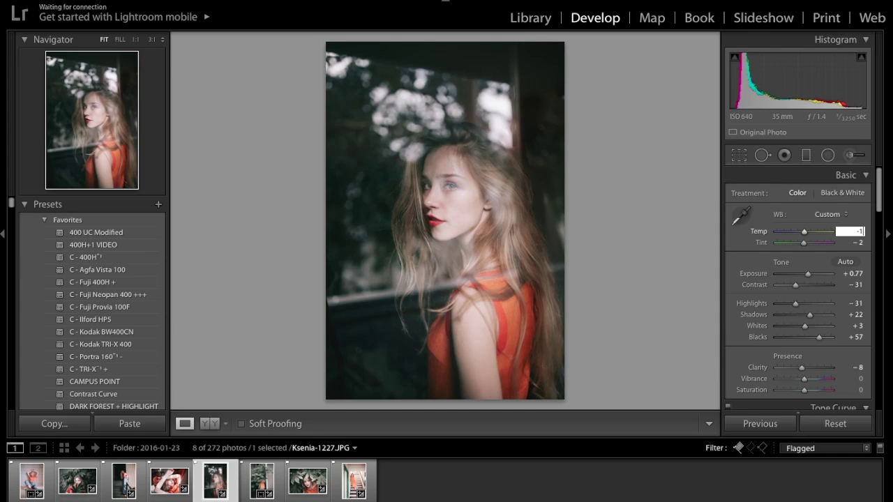
pyautogui.press('Tab')
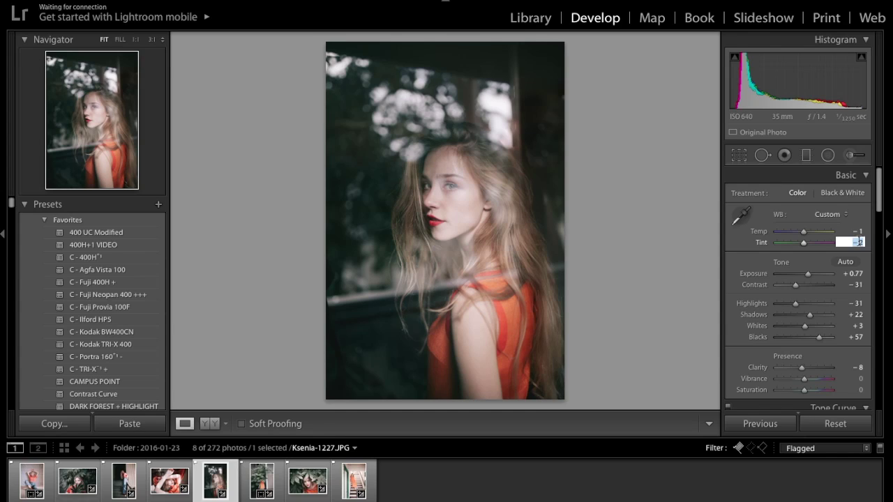
pyautogui.write('0')
pyautogui.press('Return')
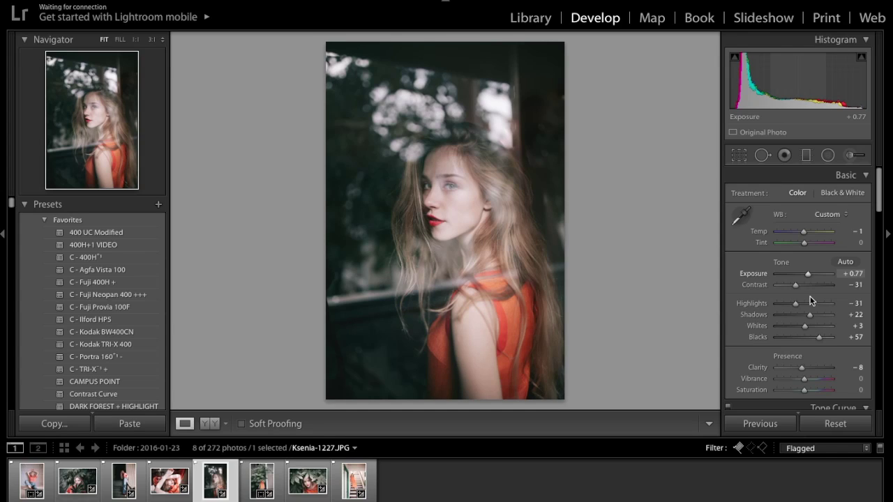
pyautogui.moveTo(795, 304); pyautogui.dragTo(799, 308)
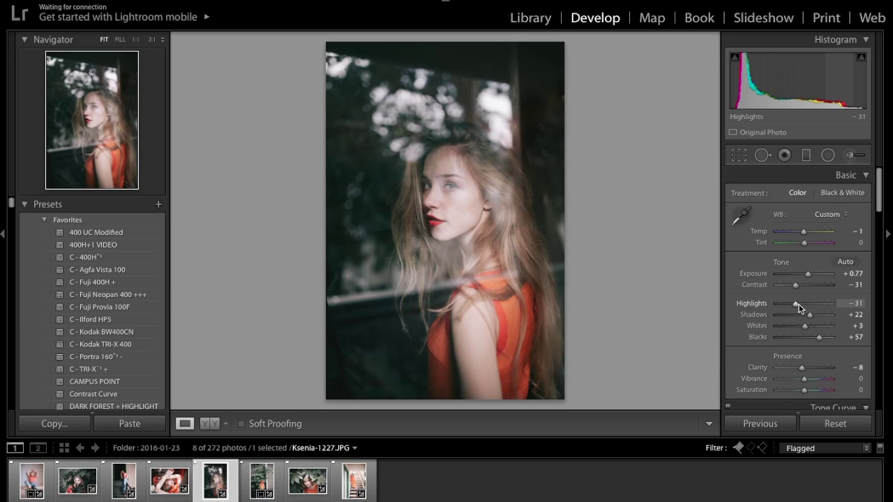
# Open the next photo, the orange dress behind the leafy plant, view its before state and reset all its develop settings
pyautogui.press('Right')
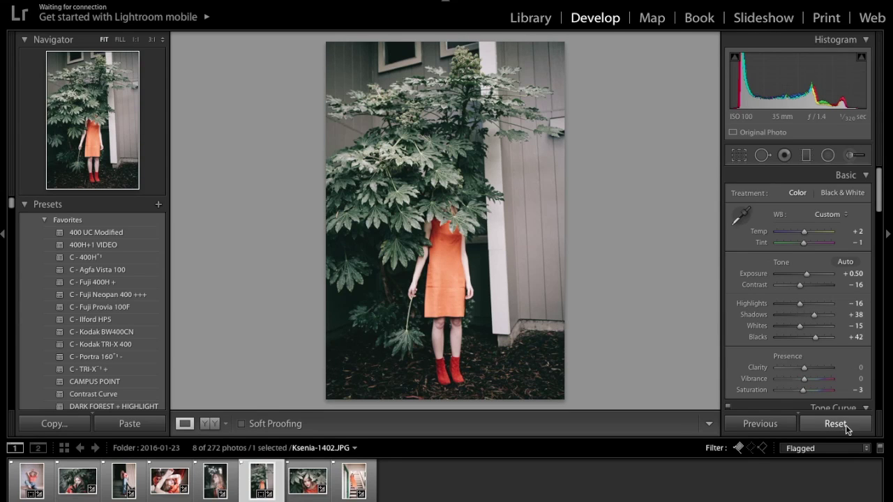
pyautogui.press(']')
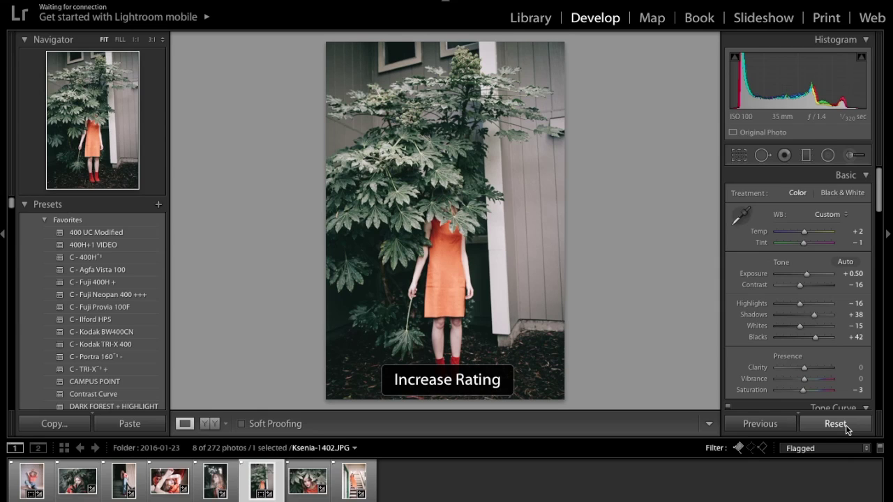
pyautogui.hotkey('ctrl', 'z')
pyautogui.press('\\')
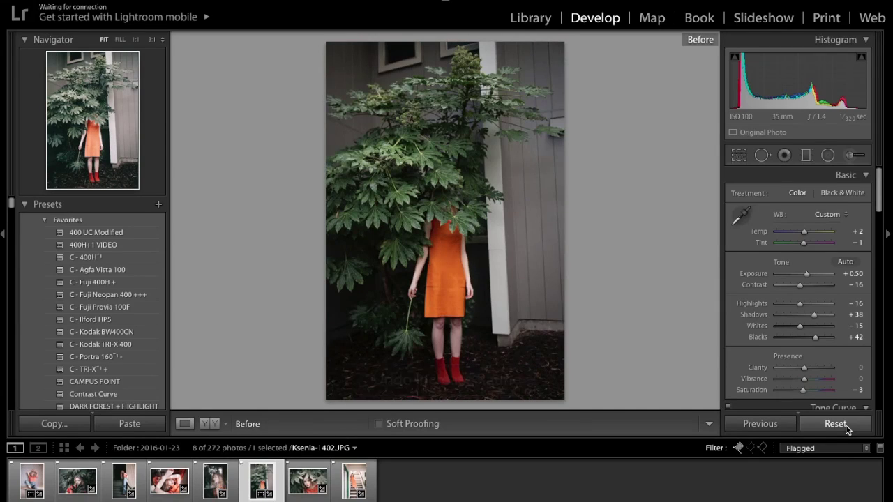
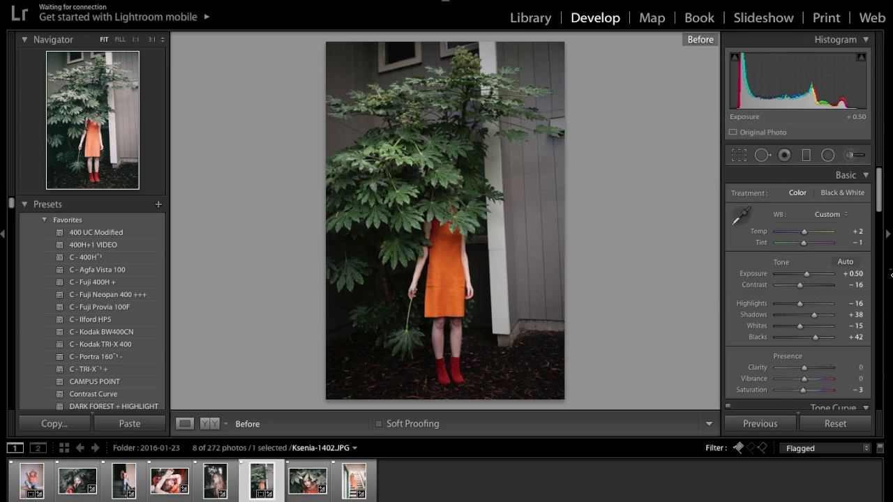
pyautogui.click(834, 424)
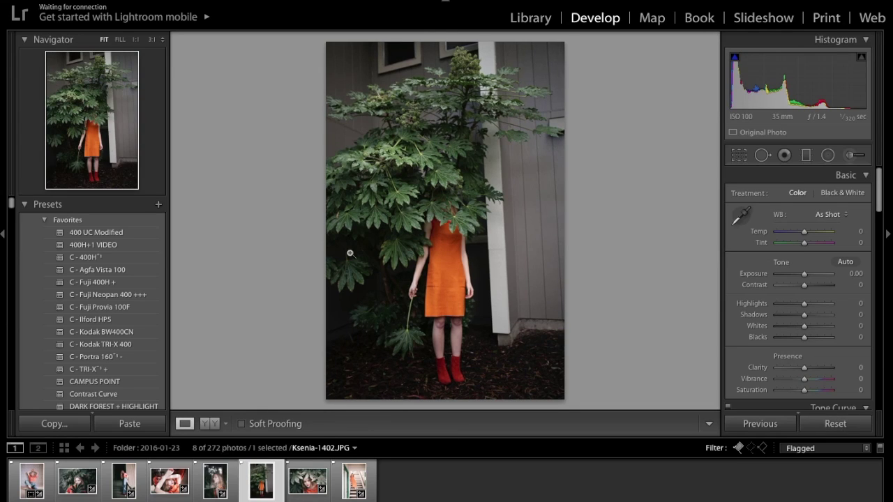
# Apply the C - 400H+1 preset to the orange-dress photo and set Exposure to +0.60
pyautogui.click(95, 259)
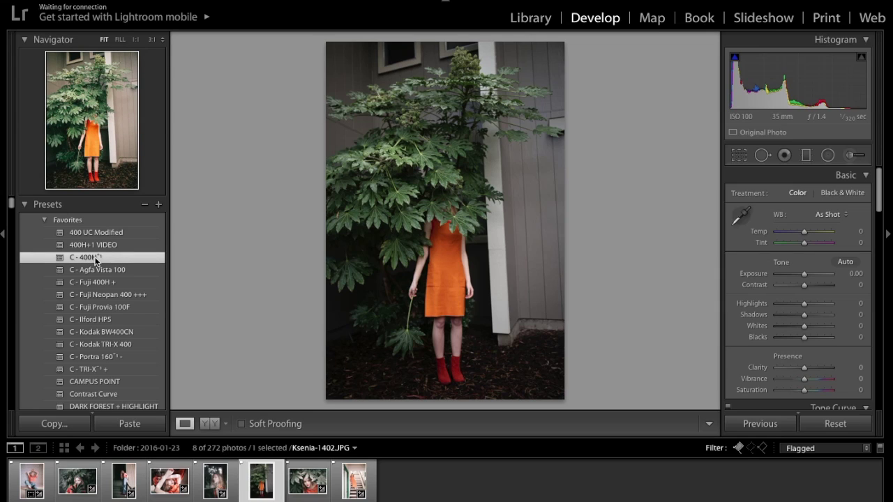
pyautogui.click(852, 274)
pyautogui.write('0.6')
pyautogui.press('Return')
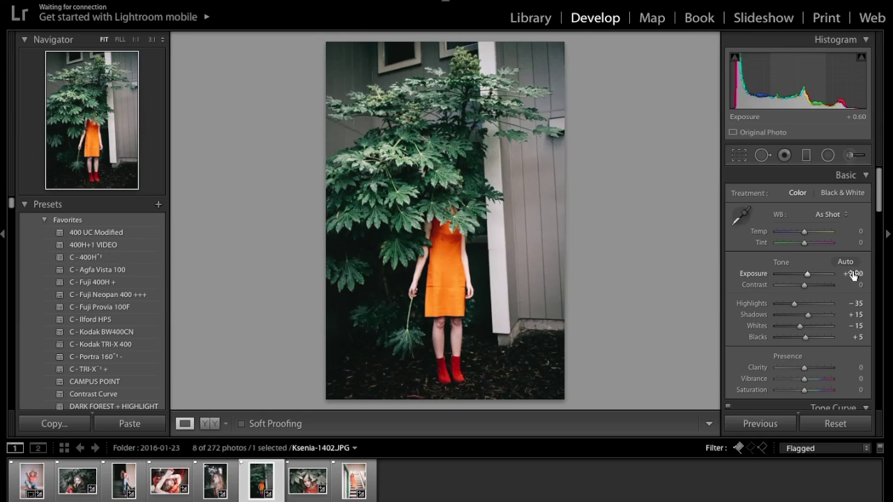
# Set Contrast to -13, Shadows to +26 and Blacks to +29, check the preset's grain, and lift the Blacks slightly further
pyautogui.click(799, 286)
pyautogui.click(811, 337)
pyautogui.click(810, 315)
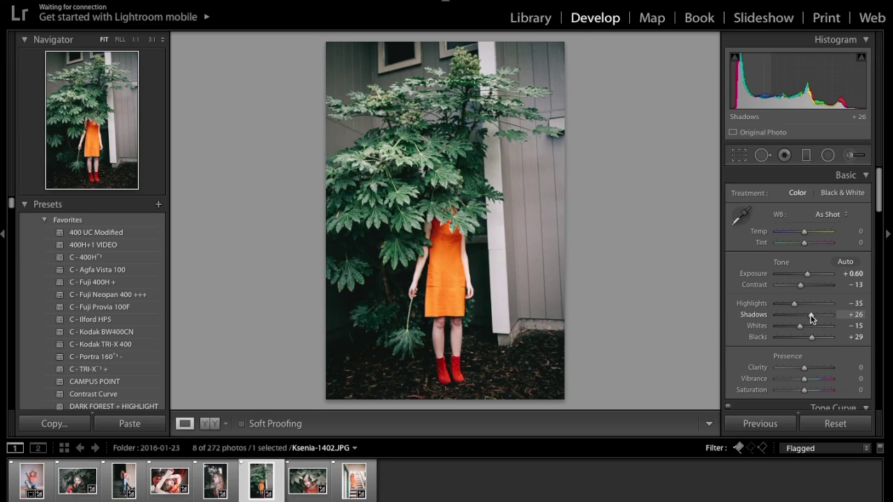
pyautogui.scroll(-10, 795, 319)
pyautogui.scroll(1, 781, 318)
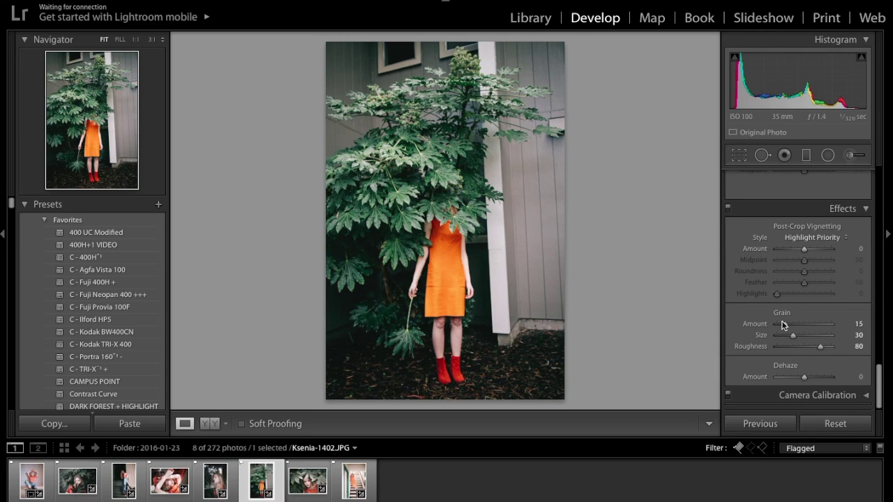
pyautogui.scroll(10, 784, 319)
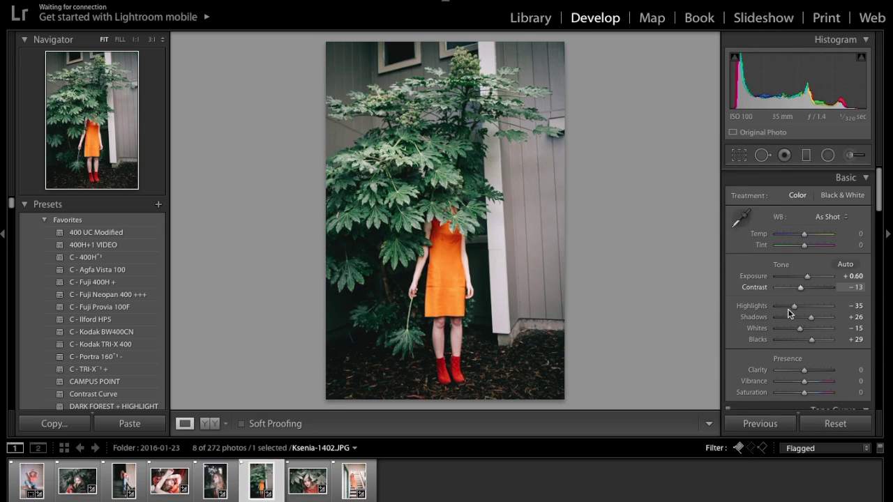
pyautogui.moveTo(814, 338); pyautogui.dragTo(817, 321)
# Set the Orange Hue to +2 and its Saturation to -23 after trying -20
pyautogui.scroll(-10, 760, 319)
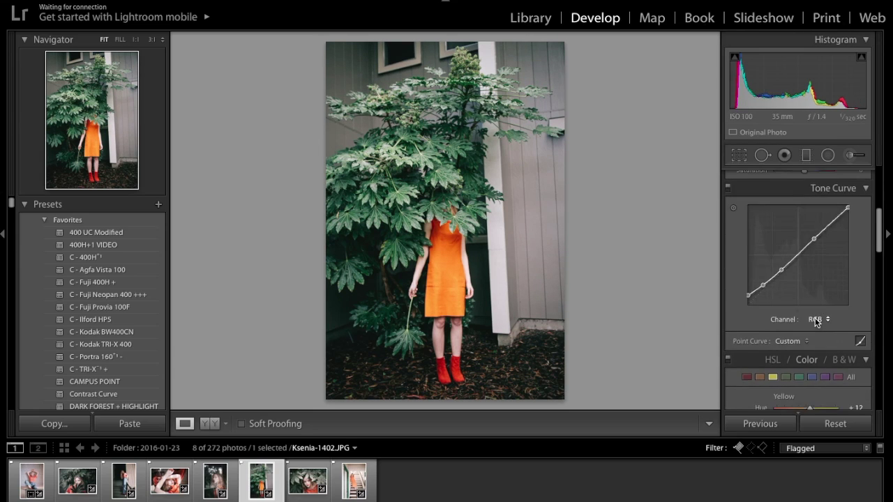
pyautogui.click(762, 279)
pyautogui.click(852, 311)
pyautogui.write('2')
pyautogui.press('Return')
pyautogui.click(856, 321)
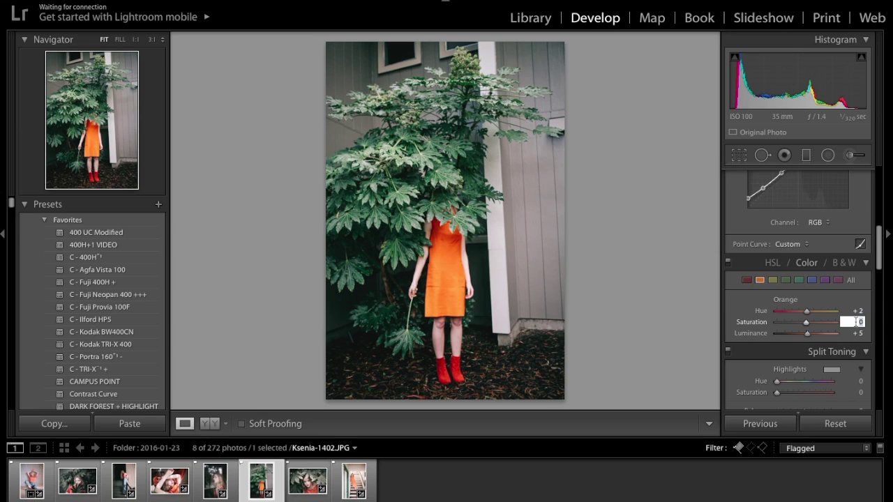
pyautogui.write('-20')
pyautogui.press('Return')
pyautogui.click(856, 321)
pyautogui.write('-23')
pyautogui.press('Return')
# Set the Red Saturation to -16 in the color adjustments
pyautogui.click(746, 280)
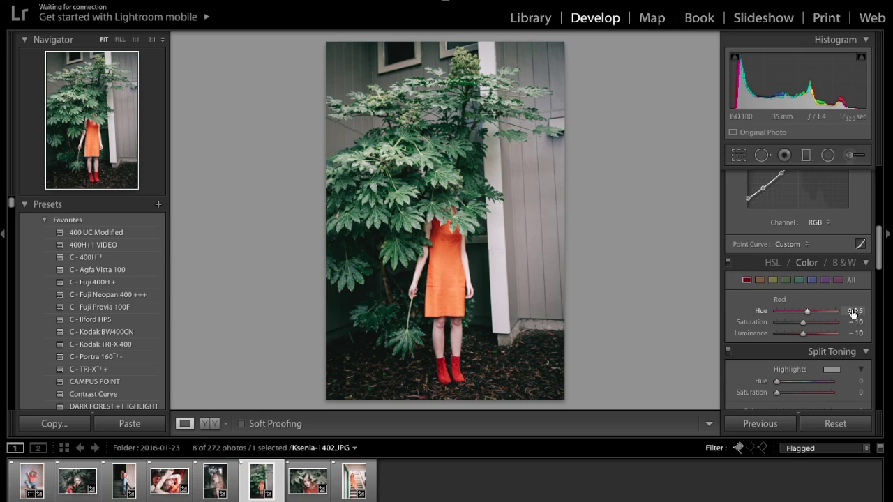
pyautogui.click(851, 320)
pyautogui.write('-16')
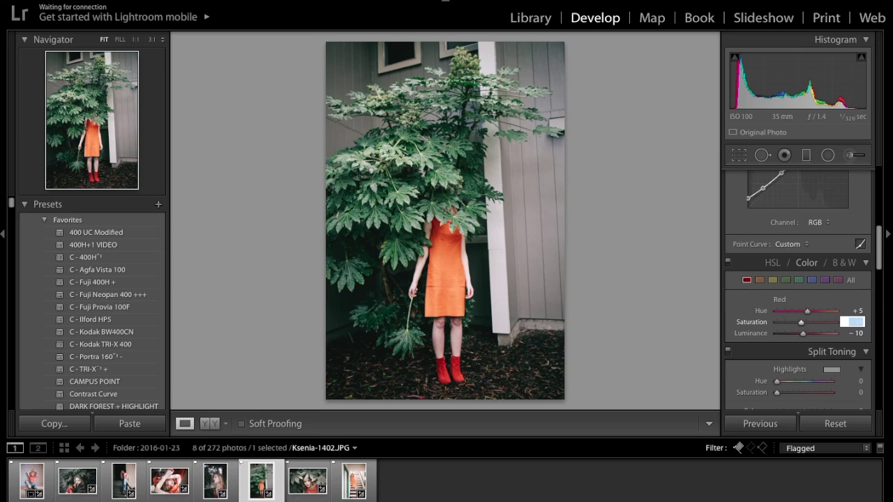
pyautogui.press('Return')
# Set the Green Hue to +4 and Saturation to -65, and the Yellow Saturation to -23
pyautogui.click(786, 280)
pyautogui.moveTo(795, 322); pyautogui.dragTo(791, 324)
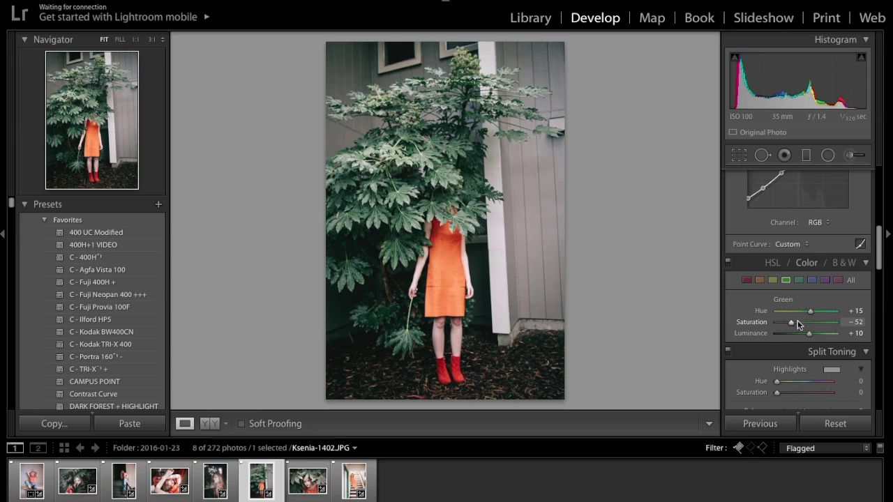
pyautogui.moveTo(807, 315); pyautogui.dragTo(806, 312)
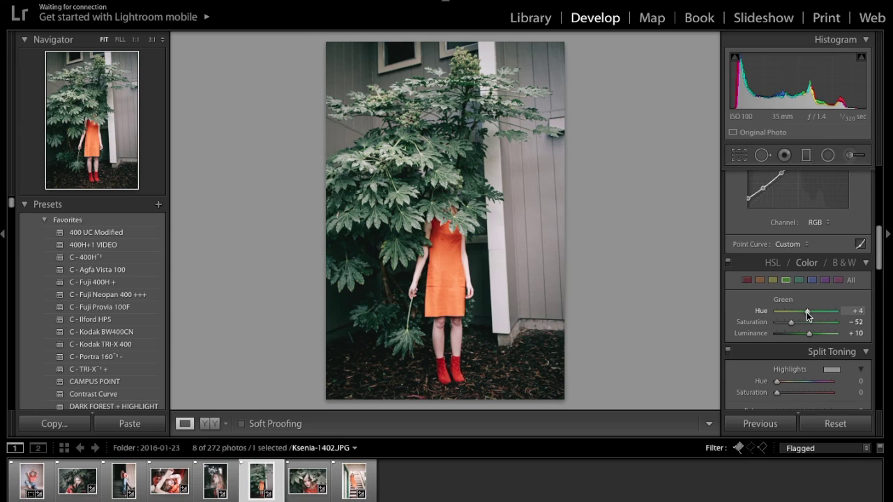
pyautogui.click(772, 279)
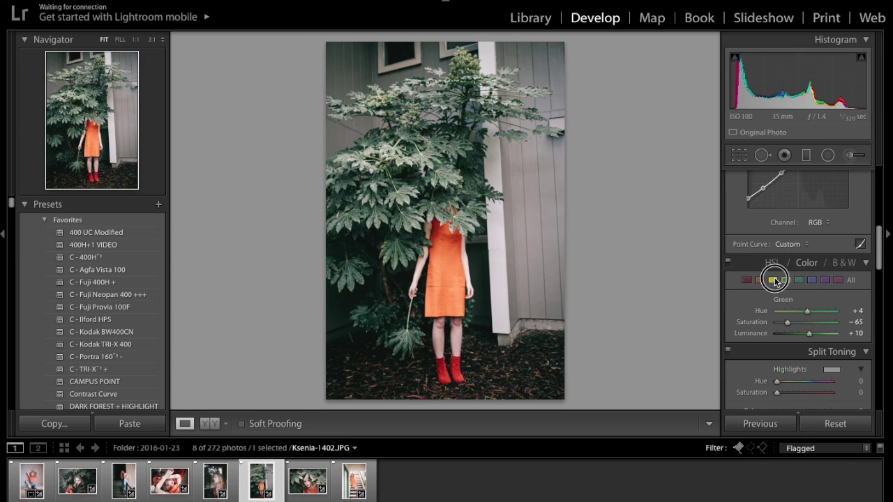
pyautogui.moveTo(805, 322); pyautogui.dragTo(800, 325)
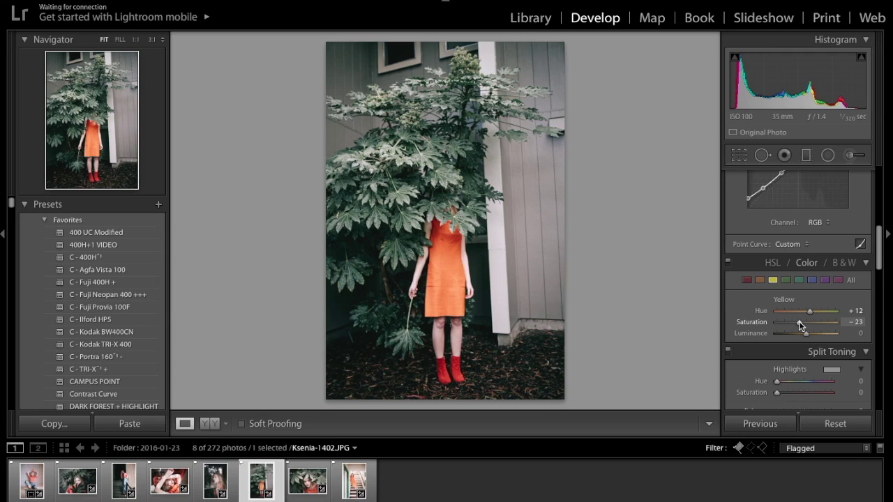
# Set the Temp to +2 and the overall Saturation to -8 in the basic adjustments
pyautogui.scroll(10, 857, 255)
pyautogui.click(860, 230)
pyautogui.write('2')
pyautogui.press('Return')
pyautogui.click(857, 390)
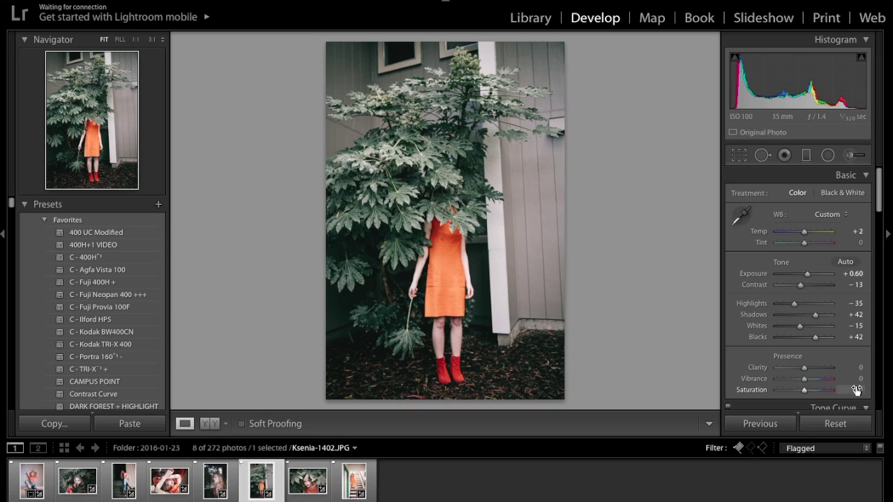
pyautogui.write('-8')
pyautogui.press('Return')
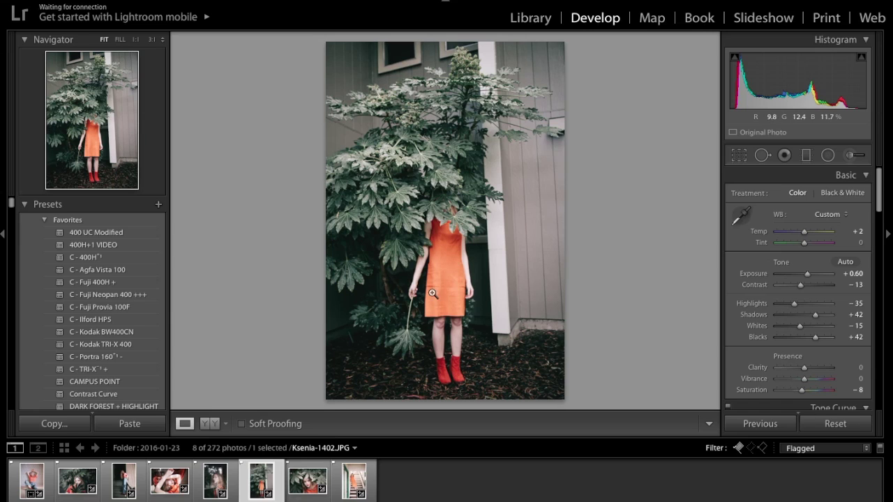
# Set the Orange Hue to +5 and Saturation to -20, and raise the Green Saturation slightly
pyautogui.scroll(-10, 767, 277)
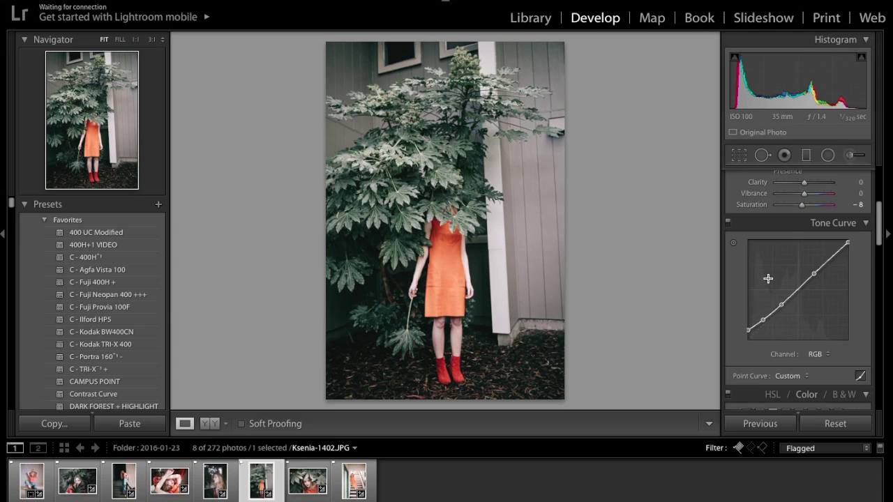
pyautogui.moveTo(857, 309); pyautogui.dragTo(857, 310)
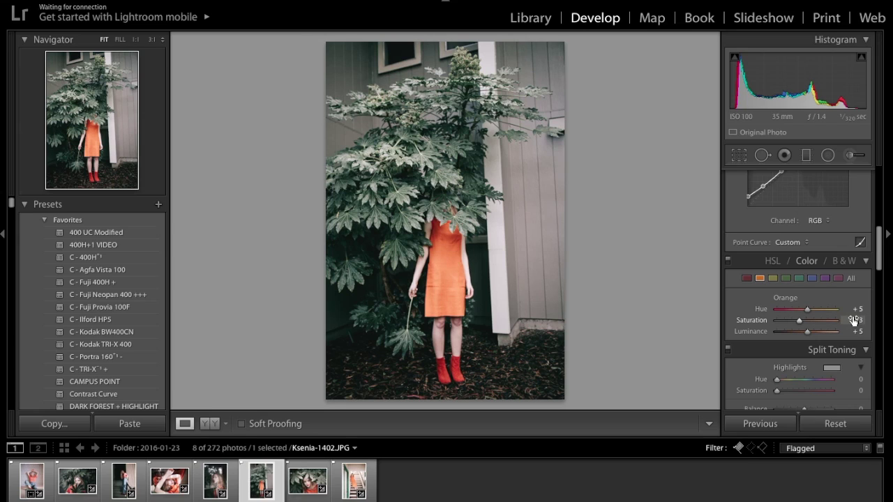
pyautogui.click(852, 319)
pyautogui.write('-20')
pyautogui.press('Return')
pyautogui.click(785, 277)
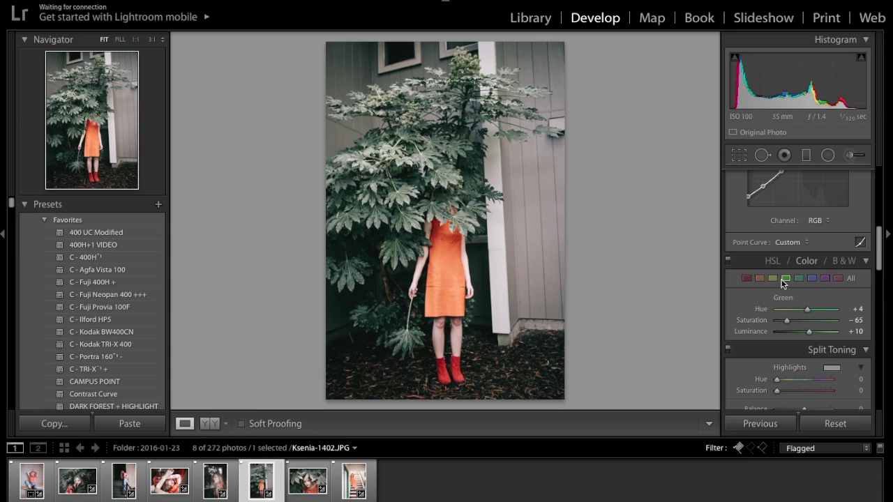
pyautogui.moveTo(787, 320); pyautogui.dragTo(792, 323)
# Heal two spots on the ground, left of the plant's base and at the photo's lower edge, using nearby ground as the source
pyautogui.click(763, 155)
pyautogui.scroll(-1, 401, 232)
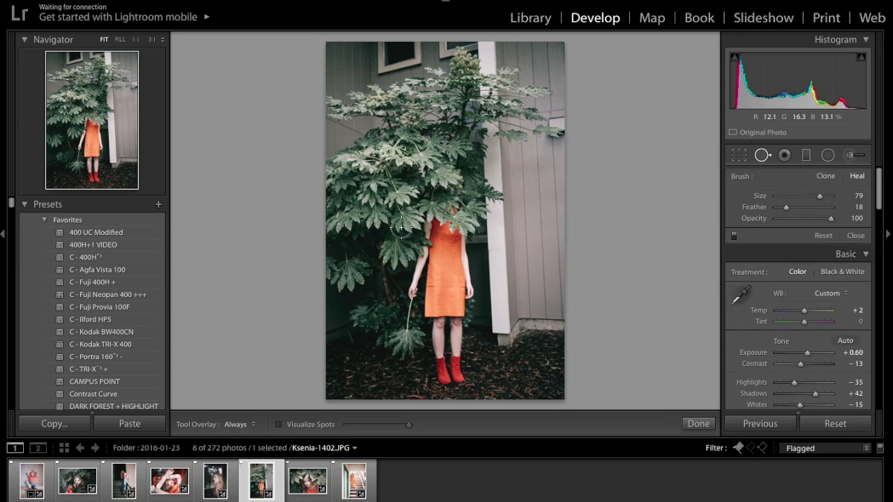
pyautogui.click(349, 337)
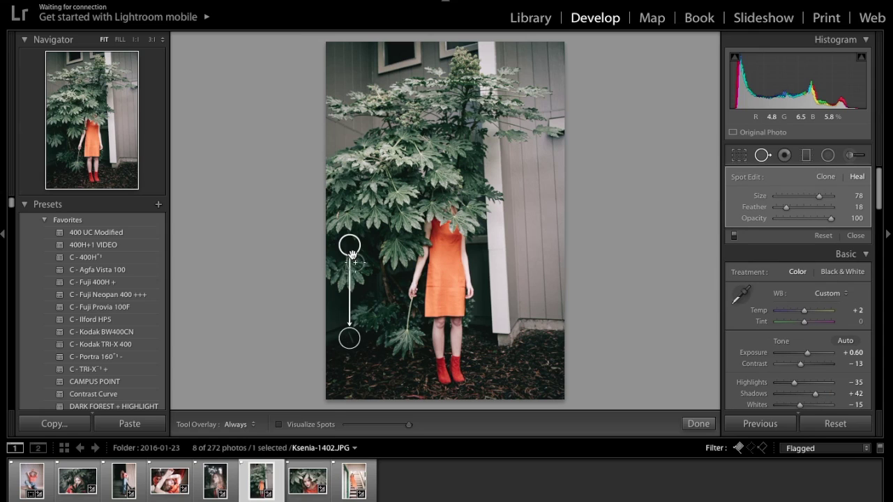
pyautogui.moveTo(351, 250)
pyautogui.mouseDown()
pyautogui.moveTo(341, 358)
pyautogui.moveTo(339, 340)
pyautogui.moveTo(349, 338)
pyautogui.mouseUp()
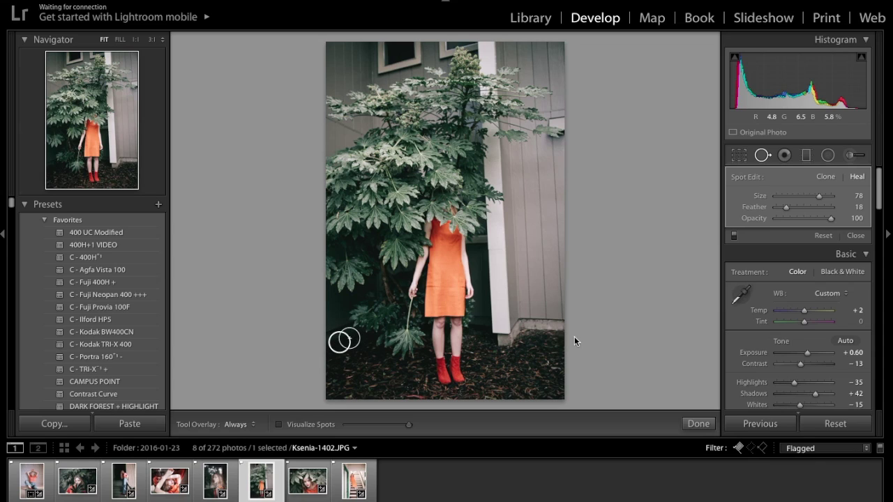
pyautogui.click(416, 397)
pyautogui.moveTo(402, 374); pyautogui.dragTo(386, 398)
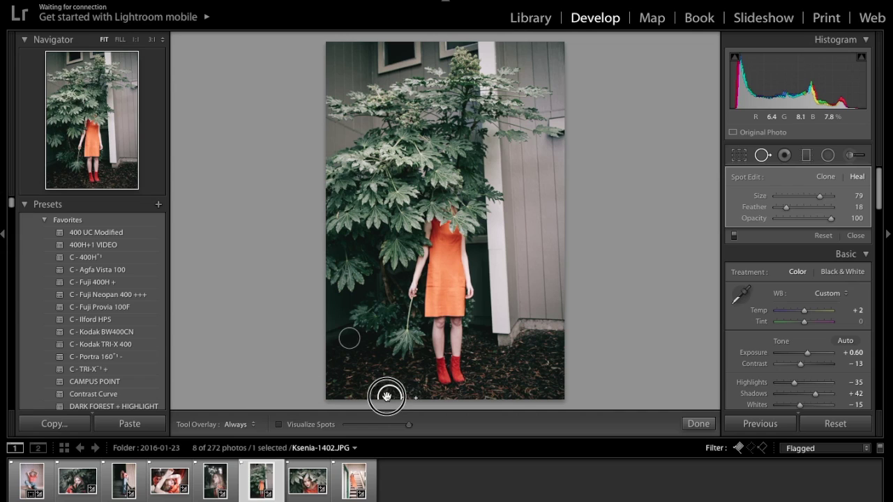
pyautogui.press('q')
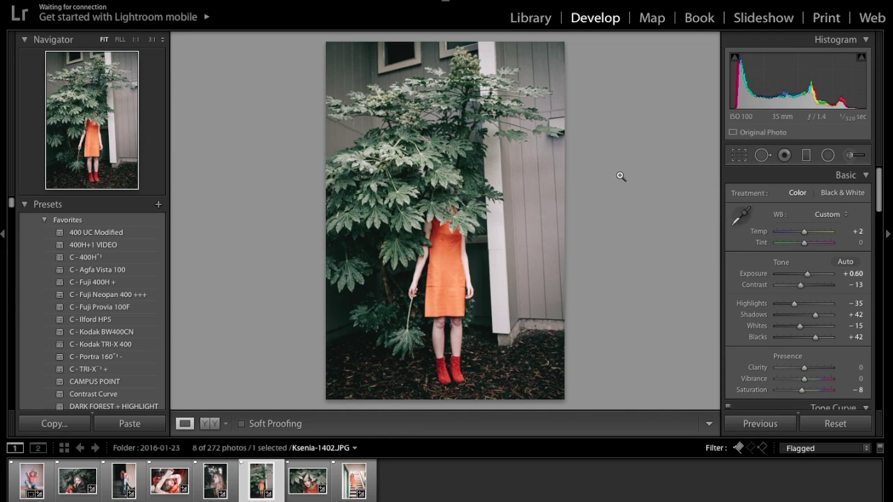
# Straighten the photo with a crop angle of 1 after trying 0.7, and apply the crop
pyautogui.click(740, 156)
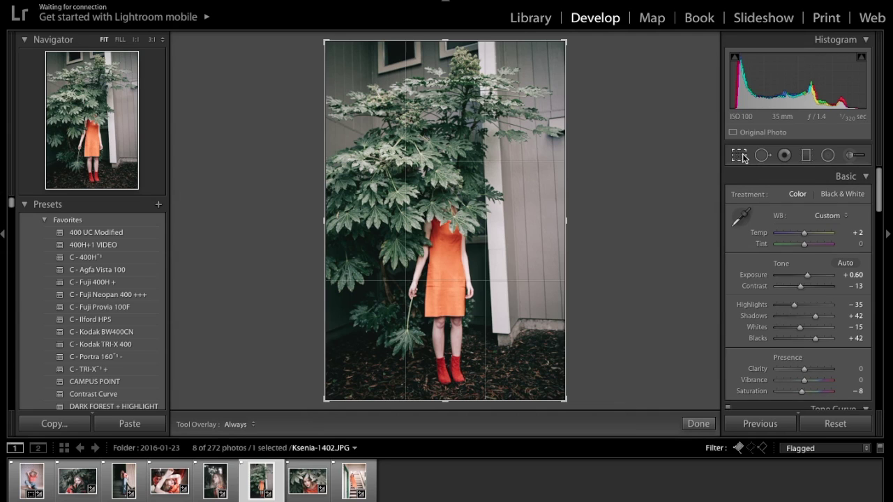
pyautogui.click(852, 232)
pyautogui.write('1')
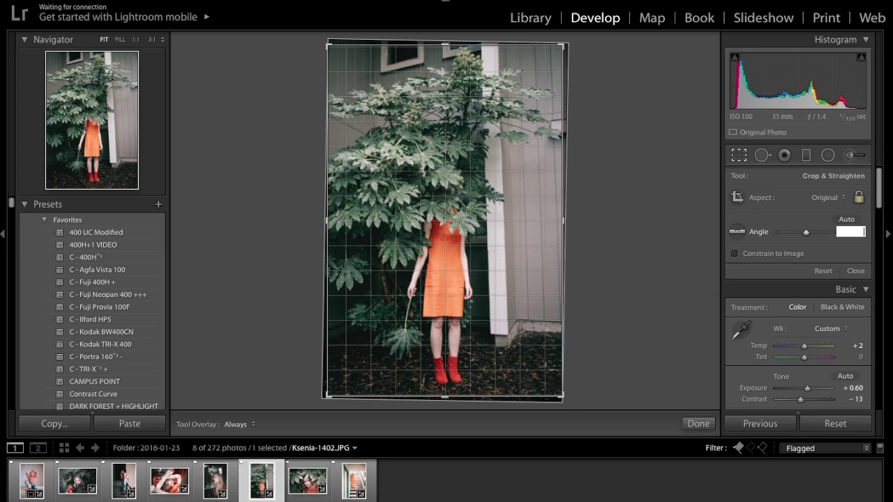
pyautogui.write('2')
pyautogui.press('BackSpace')
pyautogui.write('1')
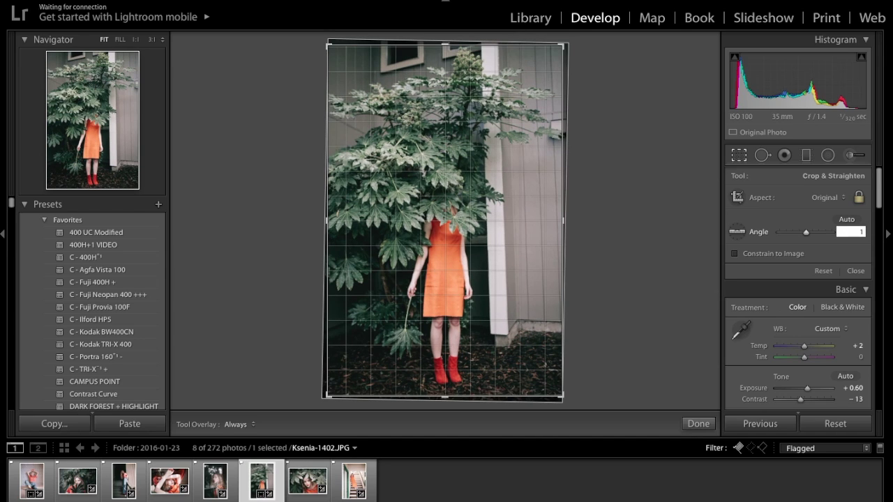
pyautogui.write('.7')
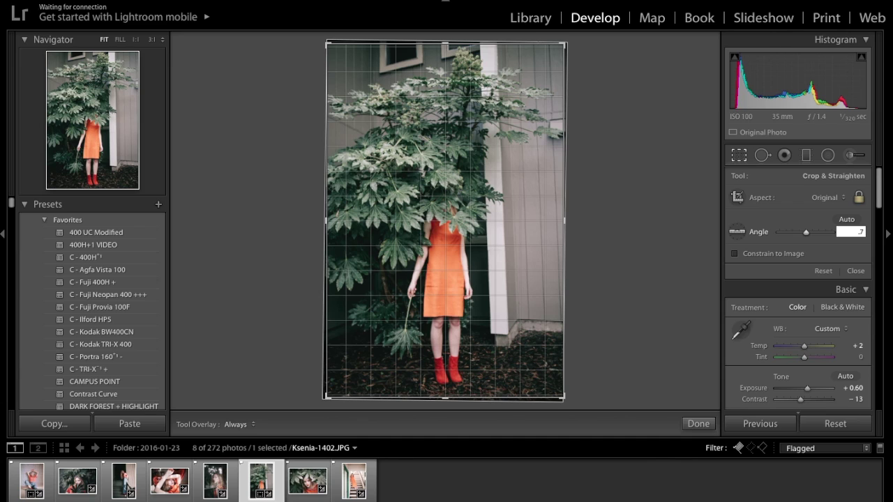
pyautogui.write('1')
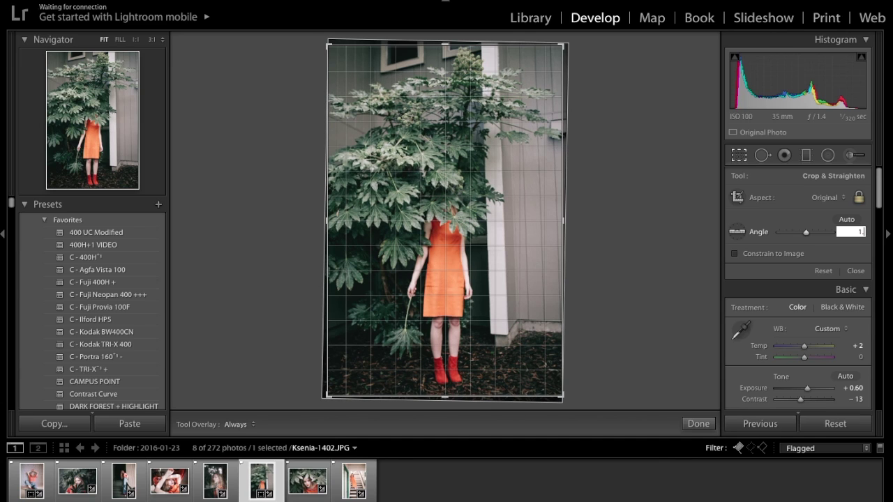
pyautogui.press('Return')
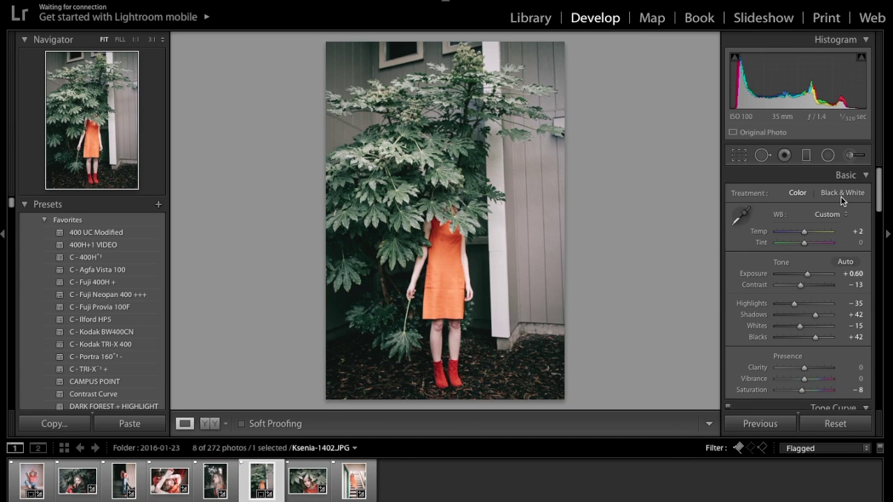
# Raise the Blacks to +59 and set the Vibrance to -3
pyautogui.click(820, 338)
pyautogui.moveTo(820, 340); pyautogui.dragTo(819, 338)
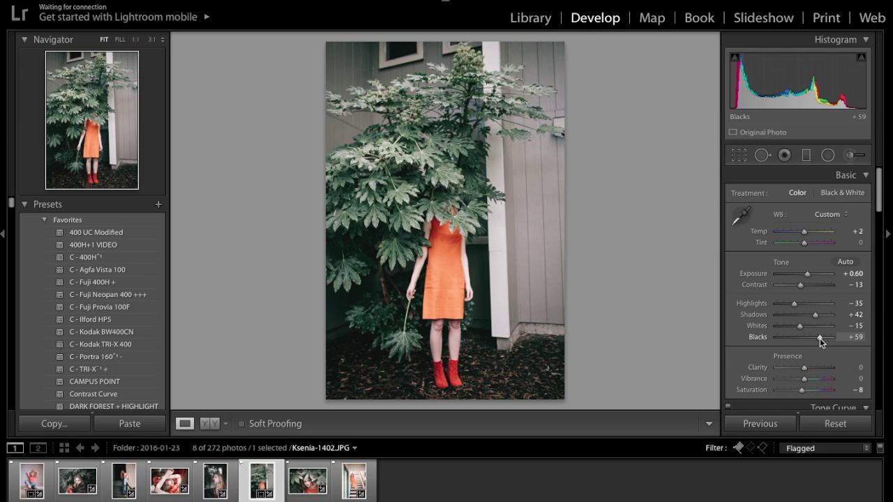
pyautogui.click(858, 378)
pyautogui.write('-3')
pyautogui.press('Return')
# Compare the orange-dress photo before and after the edits
pyautogui.press('\\')
pyautogui.press('\\')
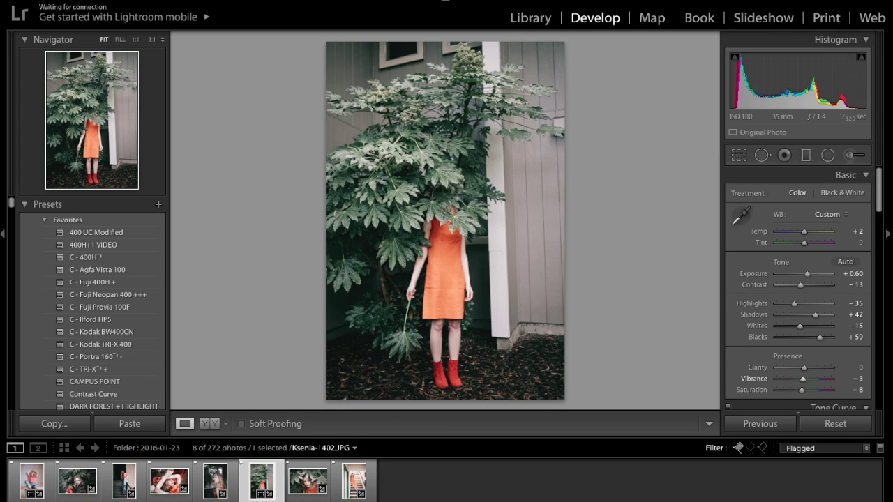
pyautogui.press('\\')
pyautogui.press('\\')
pyautogui.press('\\')
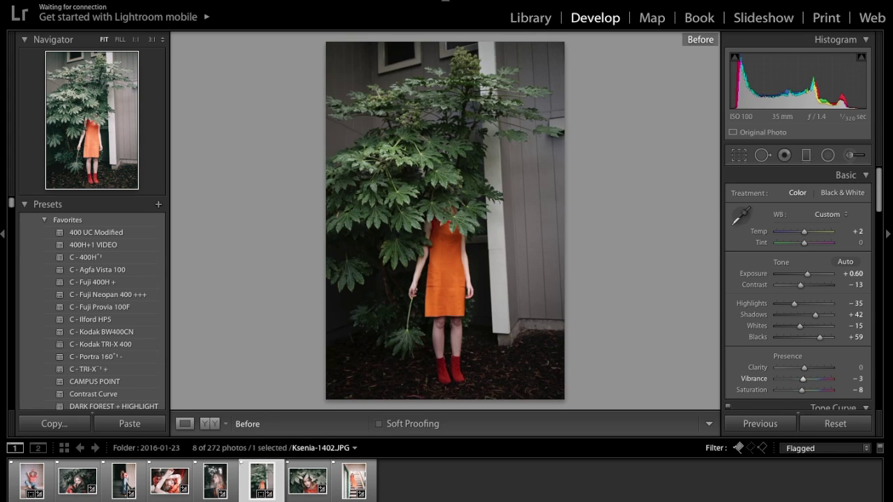
pyautogui.press('\\')
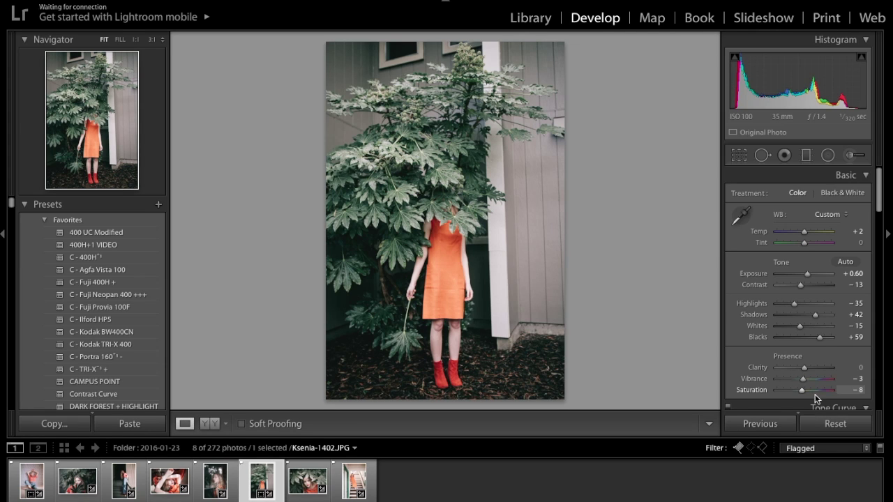
# Set the Blacks to +56, Exposure to +0.50 and Contrast to -19
pyautogui.moveTo(818, 338); pyautogui.dragTo(820, 340)
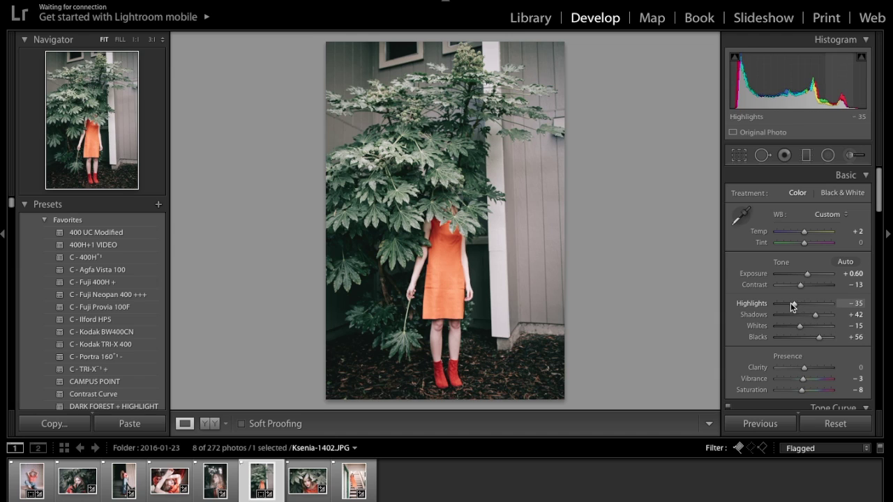
pyautogui.click(851, 273)
pyautogui.write('.5')
pyautogui.press('Return')
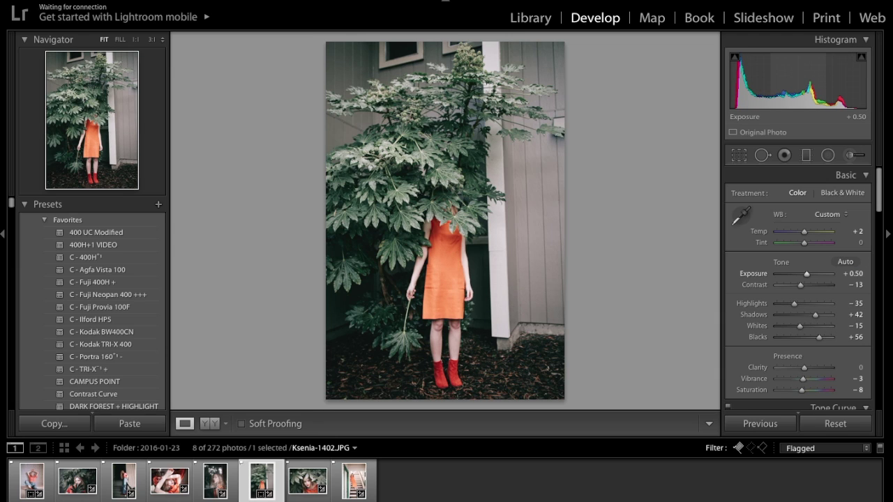
pyautogui.moveTo(801, 285); pyautogui.dragTo(798, 286)
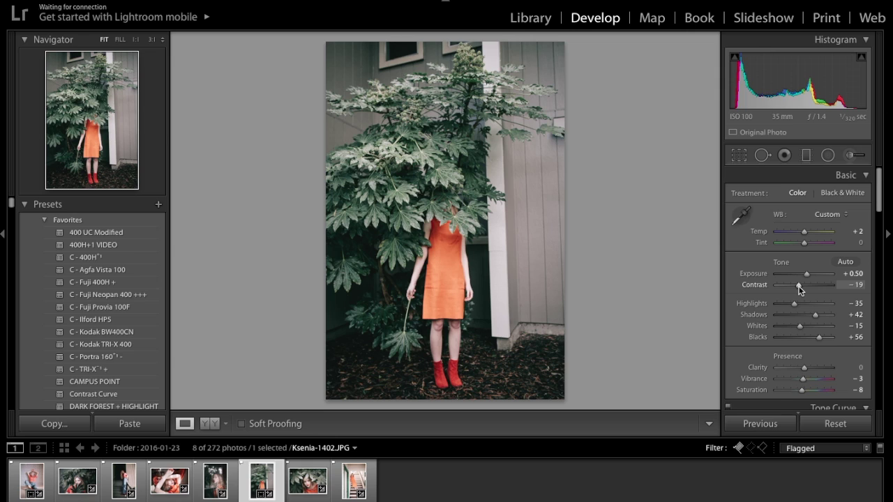
# Reset the edits on the next photo, the close-up portrait under the leaves, and apply the C - 400H preset
pyautogui.press('Right')
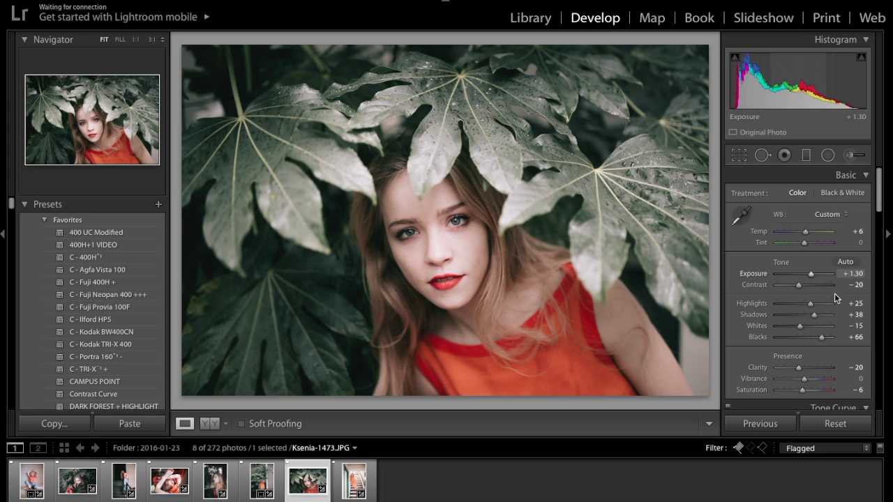
pyautogui.scroll(-15, 834, 293)
pyautogui.scroll(15, 834, 292)
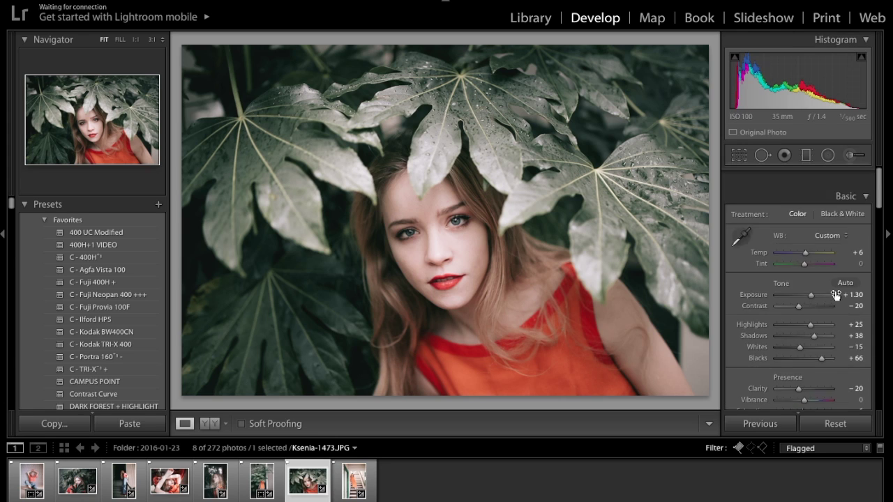
pyautogui.click(834, 423)
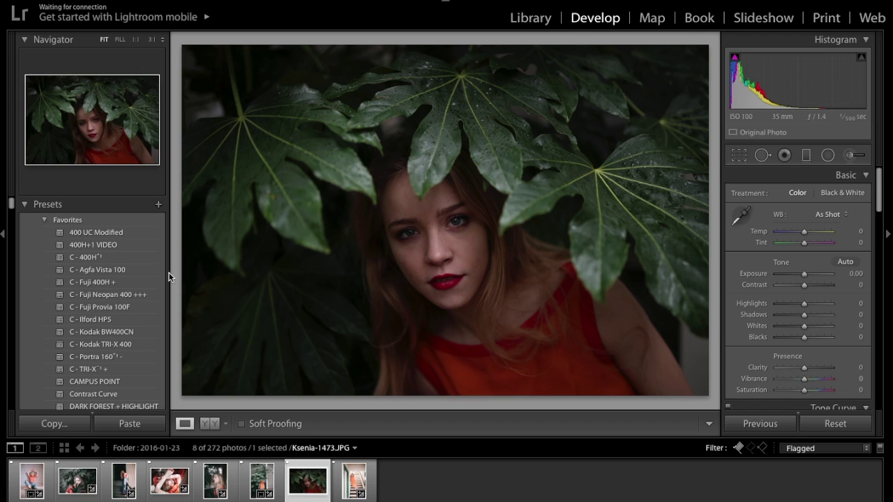
pyautogui.click(102, 257)
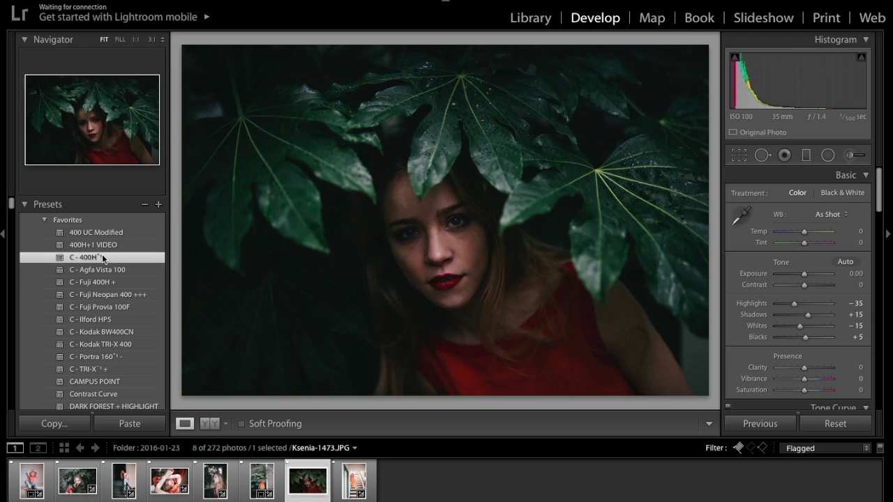
# Set the Exposure to +1.00 and lift both Shadows and Blacks to +51 after trying +32
pyautogui.click(857, 274)
pyautogui.write('1')
pyautogui.press('Return')
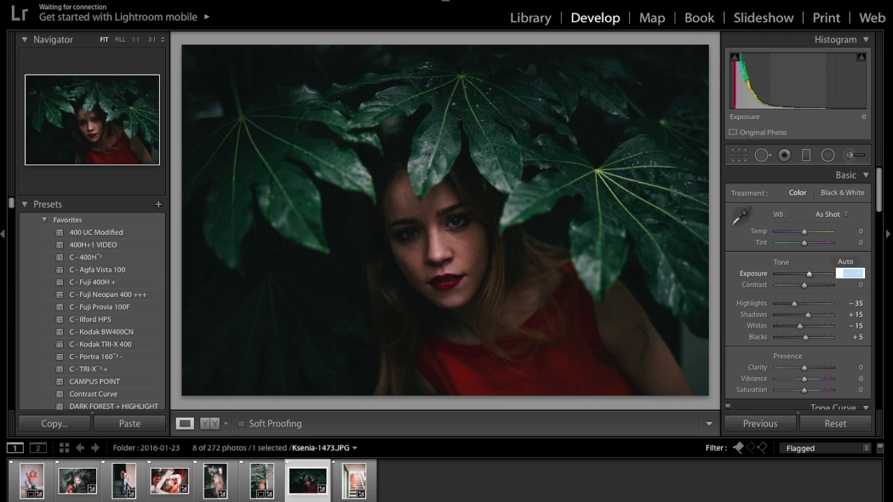
pyautogui.click(812, 337)
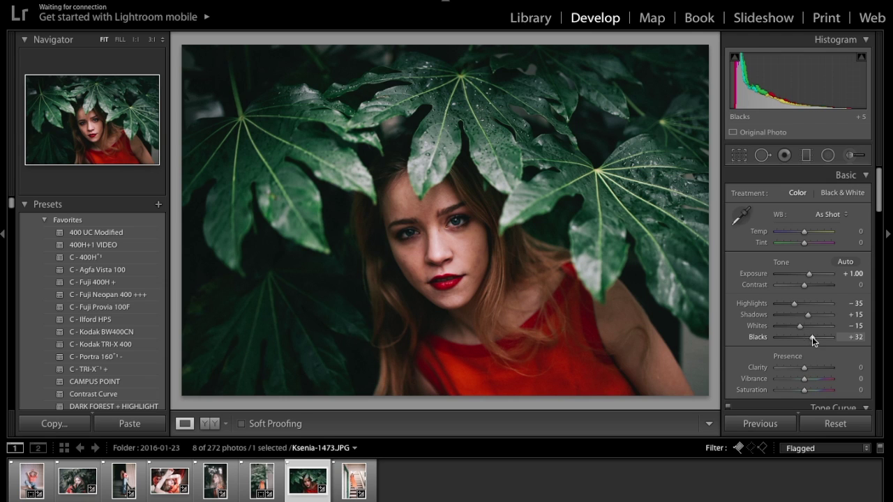
pyautogui.scroll(-15, 812, 316)
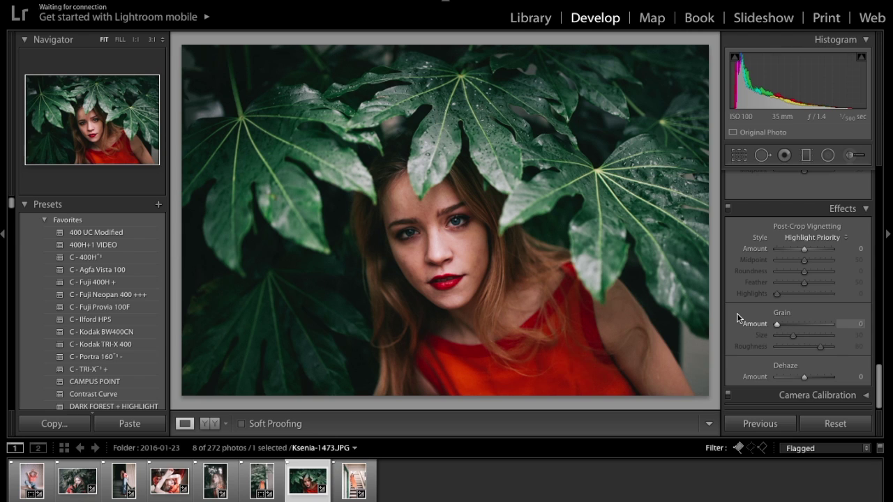
pyautogui.scroll(15, 793, 344)
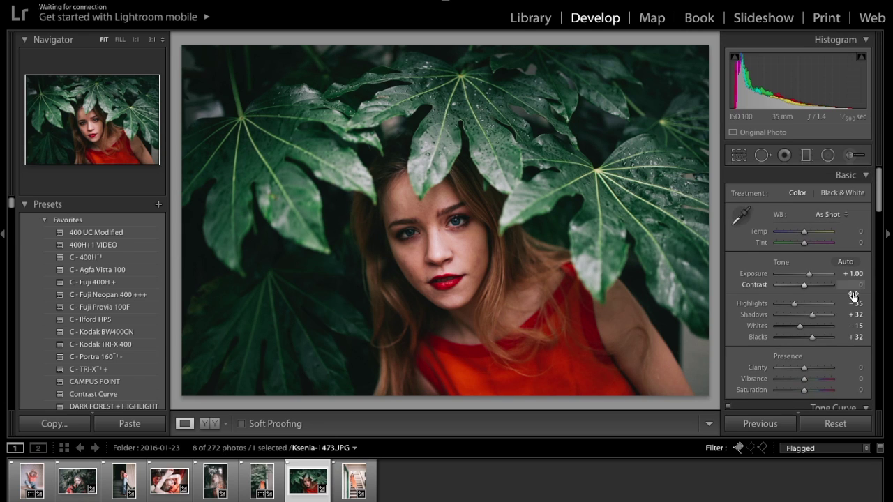
pyautogui.click(816, 314)
pyautogui.click(817, 337)
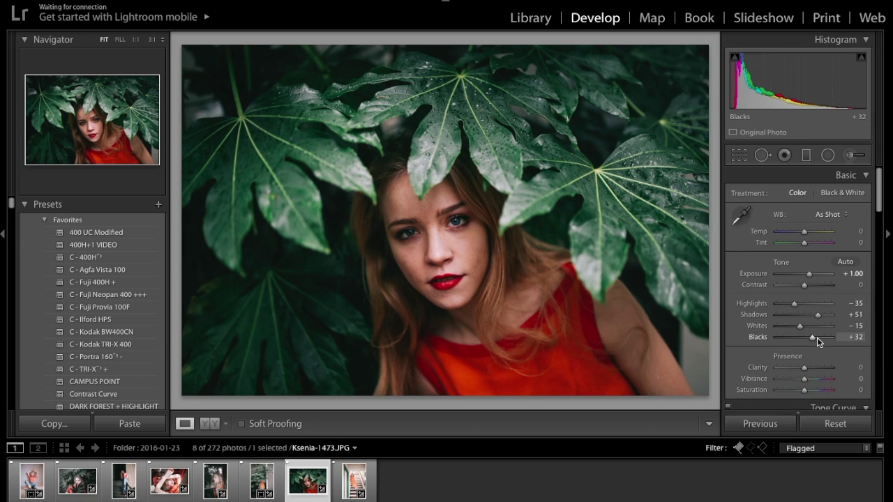
# Set the Orange Saturation to -40 after trying -30
pyautogui.scroll(-6, 817, 339)
pyautogui.click(759, 253)
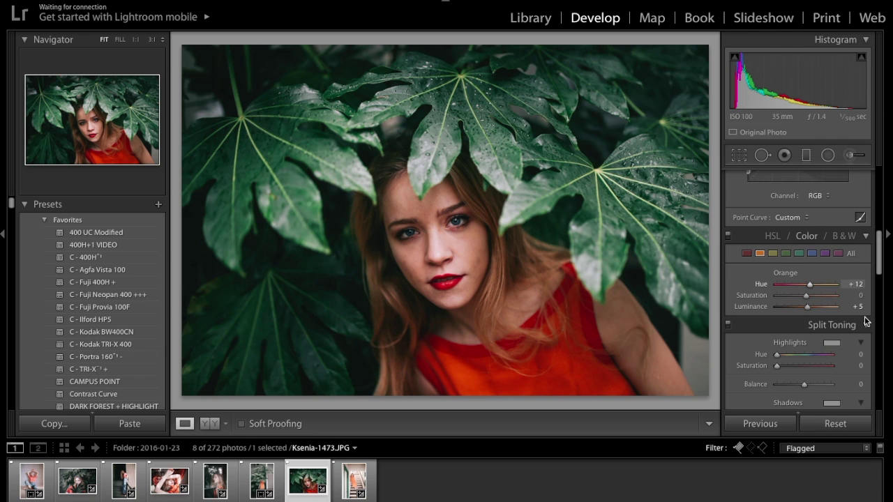
pyautogui.click(854, 295)
pyautogui.write('-30')
pyautogui.press('Return')
pyautogui.click(857, 283)
pyautogui.press('Tab')
pyautogui.press('Return')
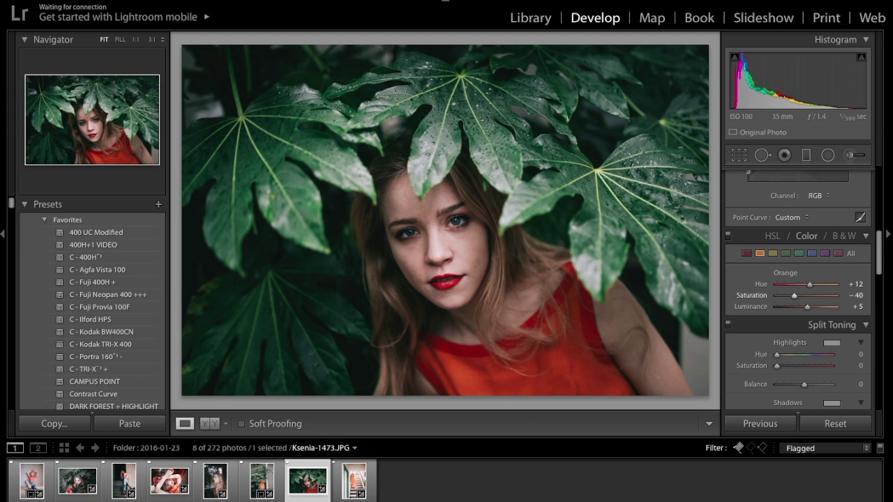
# Set the Red Saturation to -20 in the color adjustments
pyautogui.click(746, 253)
pyautogui.click(852, 295)
pyautogui.press('BackSpace')
pyautogui.write('-20')
pyautogui.press('Return')
pyautogui.scroll(10, 874, 291)
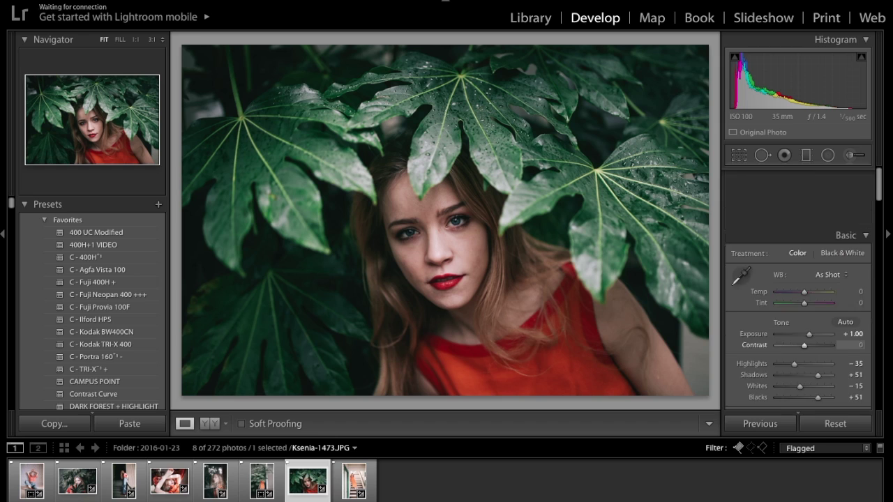
# Set the Green Saturation to -56 in the color adjustments to mute the leaves
pyautogui.scroll(-10, 844, 380)
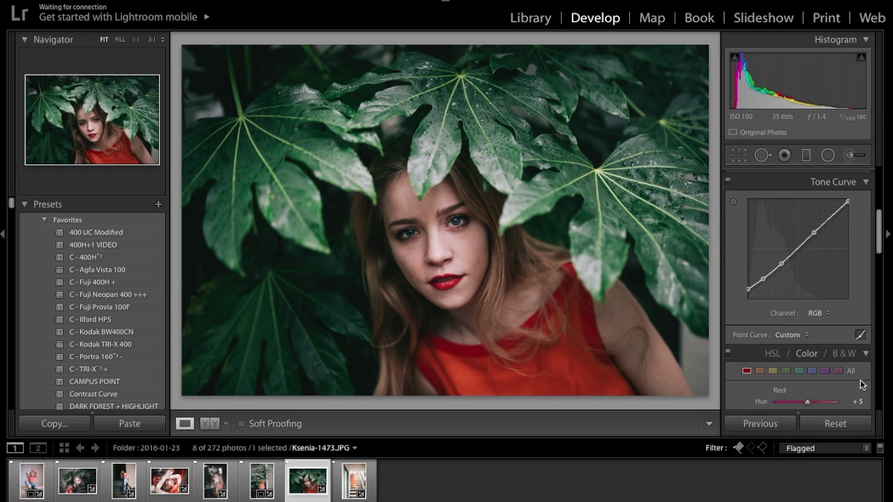
pyautogui.click(785, 360)
pyautogui.scroll(-3, 785, 360)
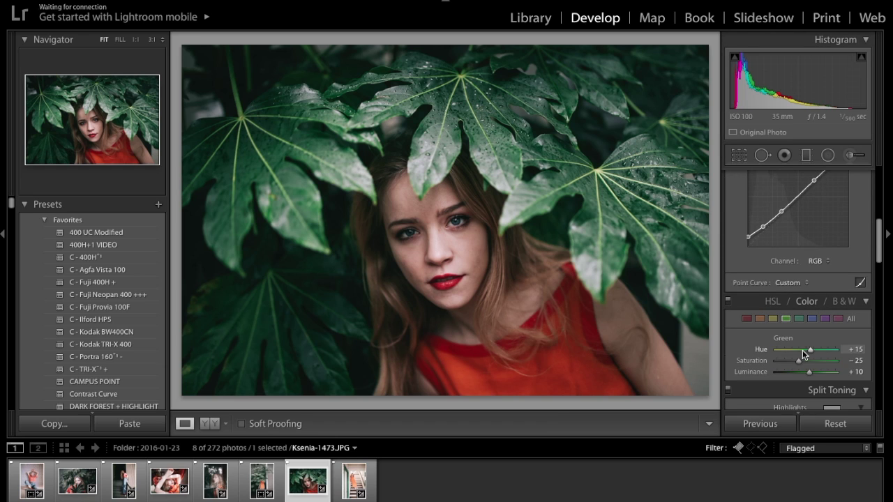
pyautogui.moveTo(797, 361); pyautogui.dragTo(790, 362)
pyautogui.click(773, 319)
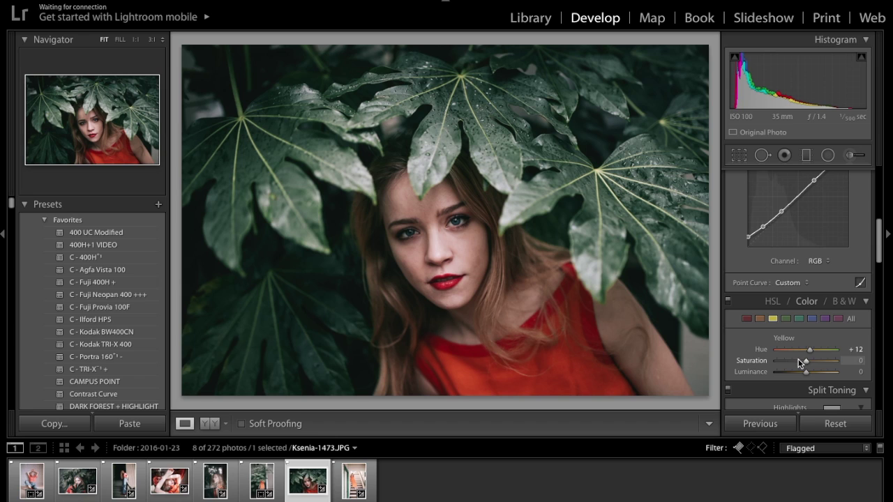
# Set the Blue Saturation to -27 in the color adjustments
pyautogui.scroll(5, 800, 363)
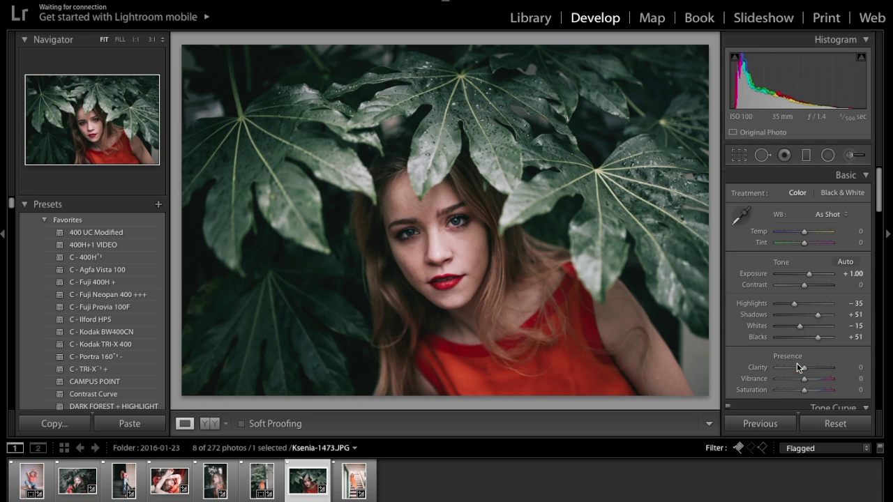
pyautogui.scroll(-5, 800, 364)
pyautogui.scroll(-2, 801, 367)
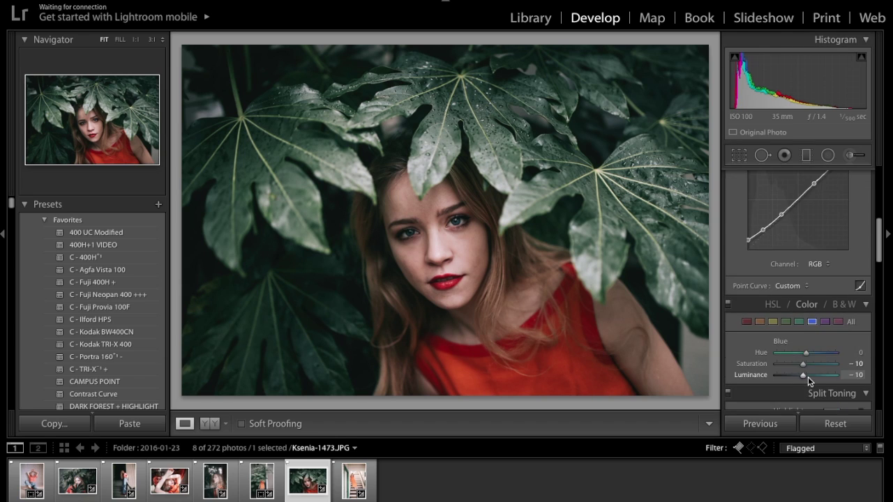
pyautogui.moveTo(803, 364); pyautogui.dragTo(799, 364)
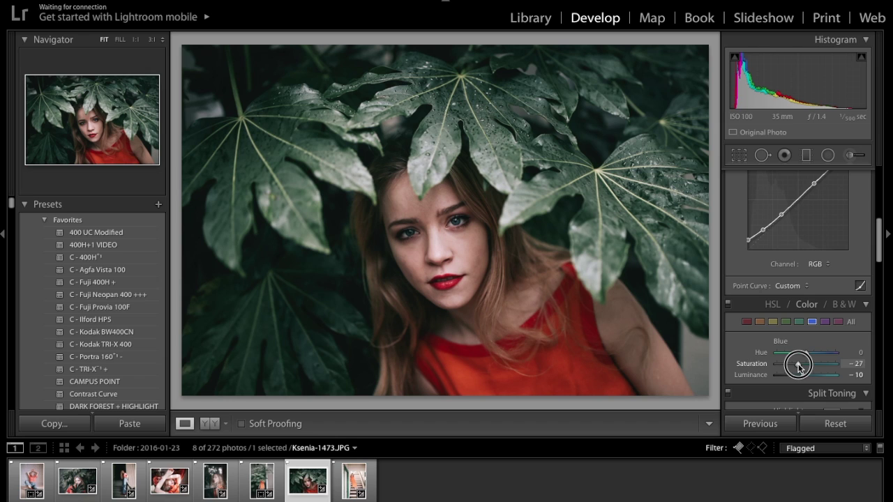
# Set the Contrast to -17 after trying -36, and raise Whites to +9 and Blacks to +69
pyautogui.scroll(5, 799, 364)
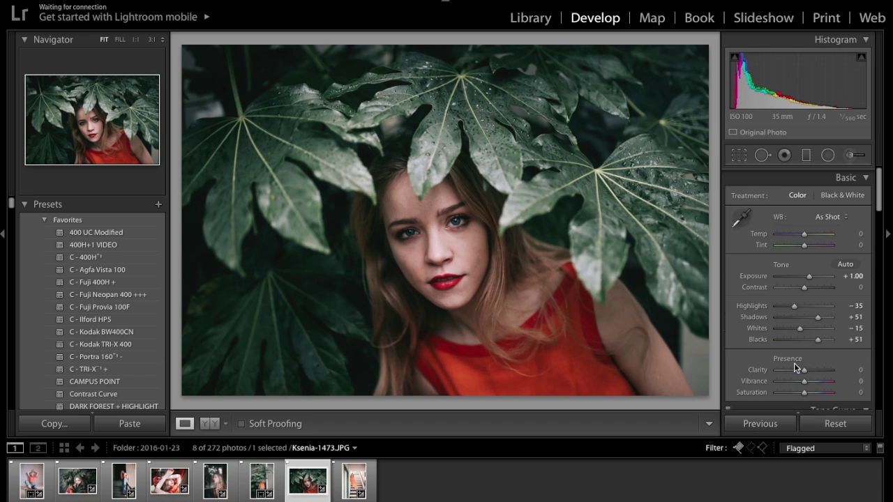
pyautogui.scroll(-1, 799, 281)
pyautogui.moveTo(803, 284); pyautogui.dragTo(794, 285)
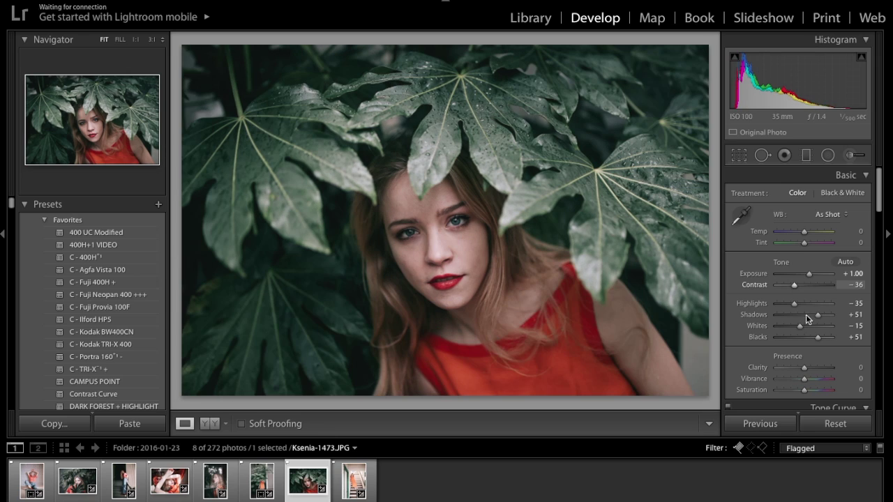
pyautogui.moveTo(820, 338); pyautogui.dragTo(809, 326)
pyautogui.moveTo(795, 285); pyautogui.dragTo(799, 288)
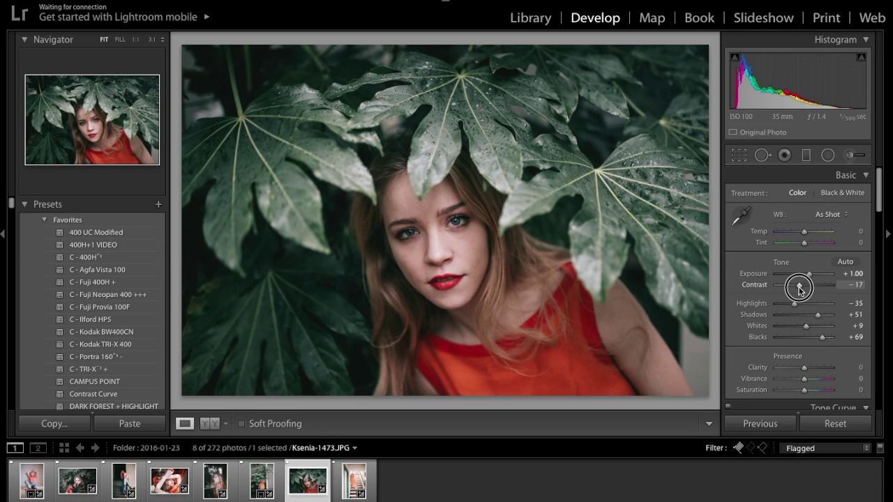
# Set the white balance to Temp +1 and Tint -1, and the overall Saturation to -6
pyautogui.click(855, 231)
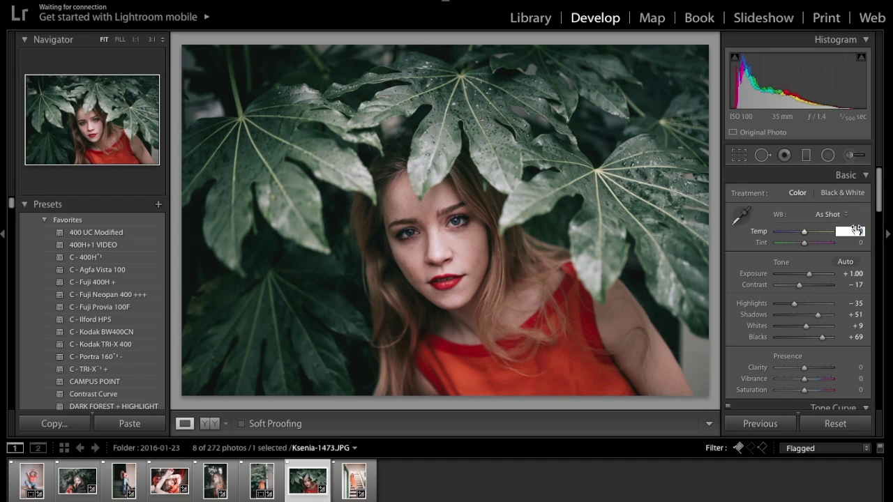
pyautogui.write('1')
pyautogui.click(861, 242)
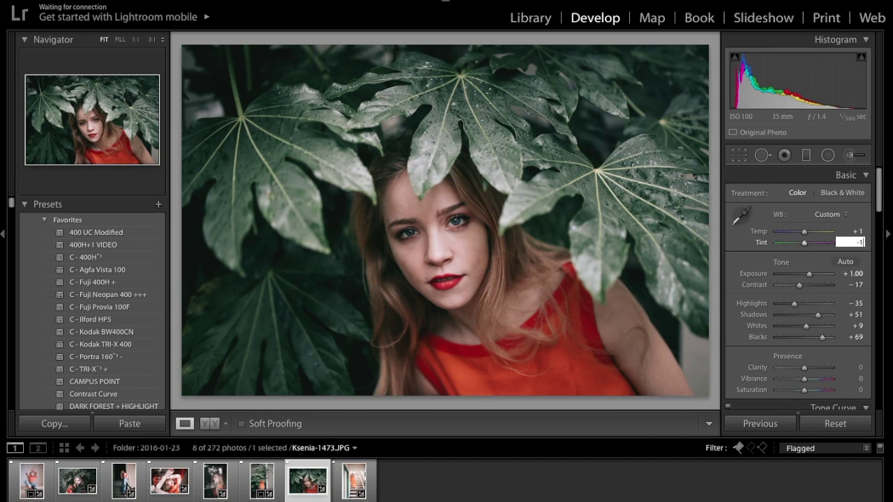
pyautogui.write('-1')
pyautogui.click(858, 391)
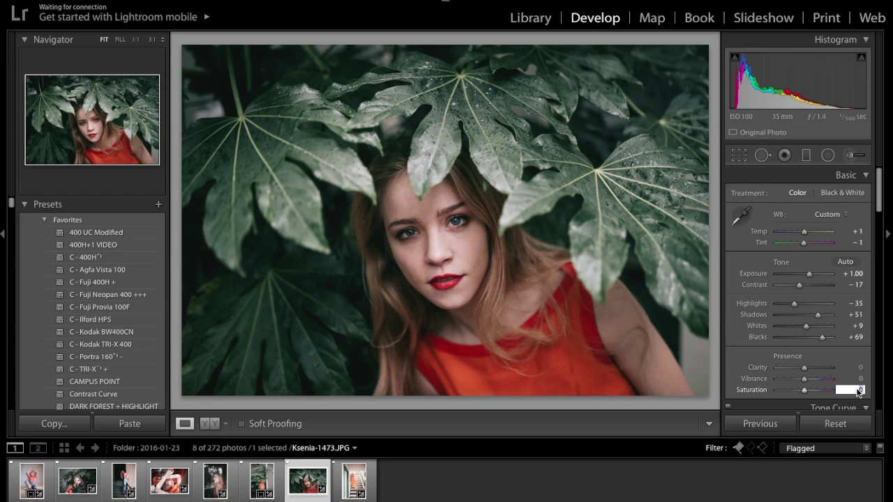
pyautogui.write('-6')
pyautogui.press('Return')
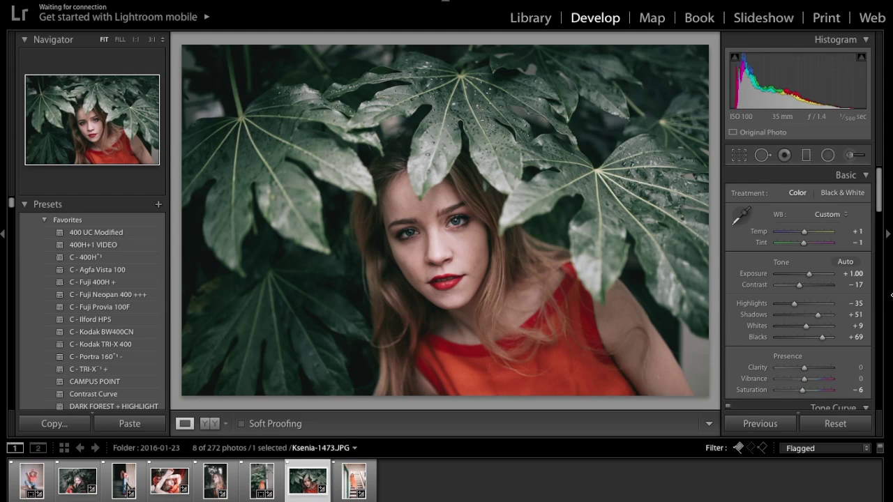
# Shift the Green Hue to about -50 in the color adjustments
pyautogui.scroll(-5, 842, 292)
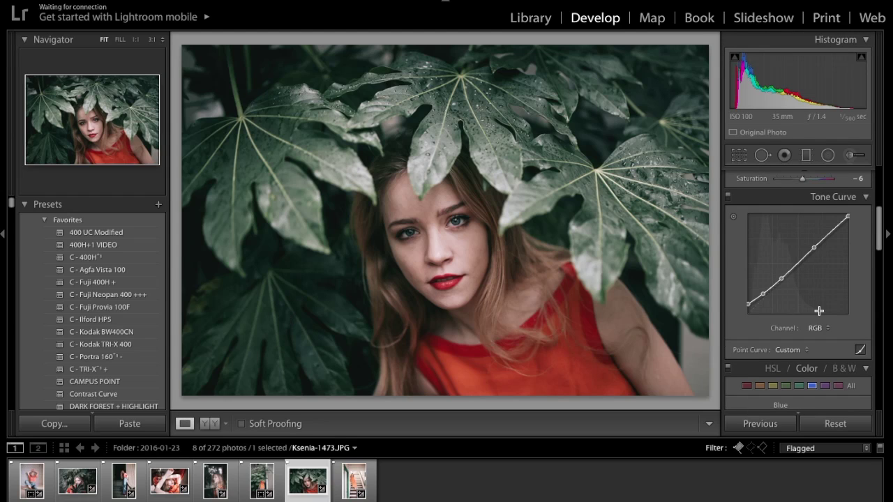
pyautogui.click(786, 385)
pyautogui.scroll(-3, 791, 381)
pyautogui.moveTo(802, 329); pyautogui.dragTo(792, 334)
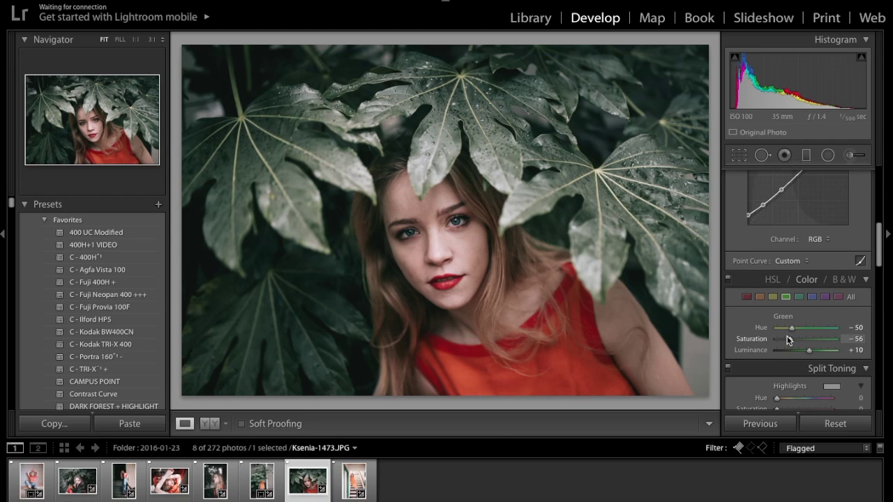
pyautogui.click(786, 329)
pyautogui.moveTo(785, 330); pyautogui.dragTo(792, 331)
# Set the Exposure to +1.20 and the Highlights to -12
pyautogui.hotkey('ctrl', '1')
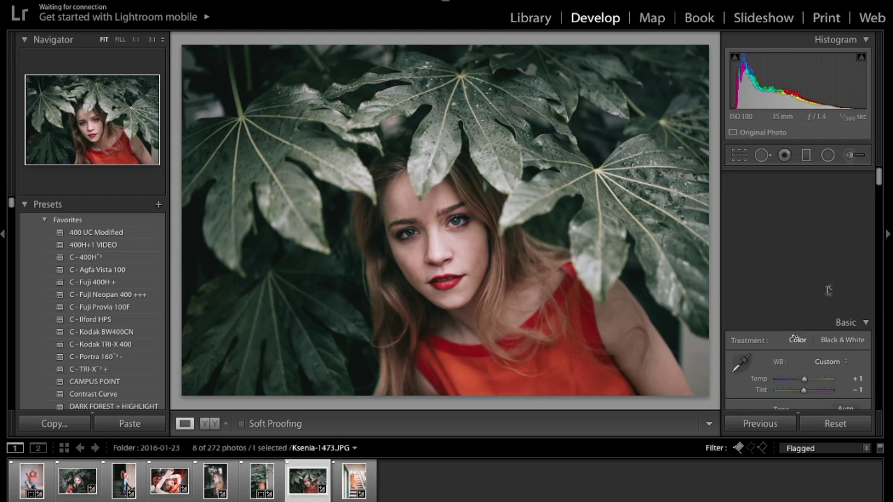
pyautogui.click(852, 274)
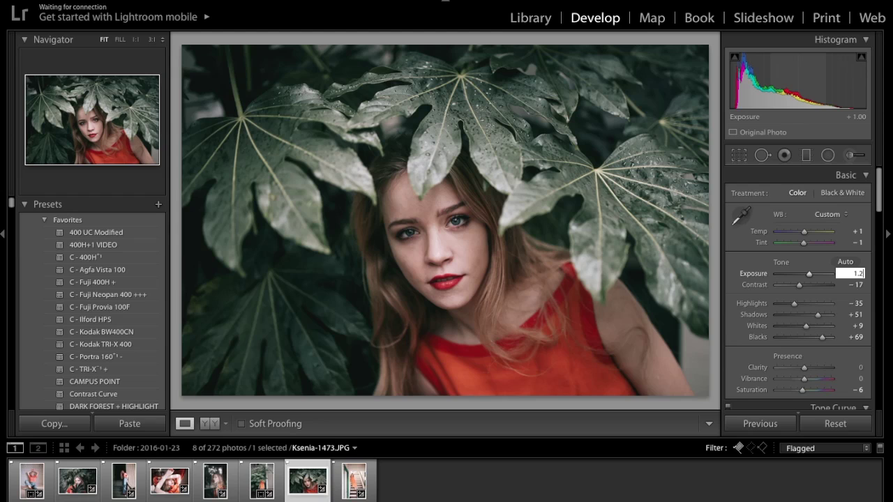
pyautogui.write('1.2')
pyautogui.press('Return')
pyautogui.moveTo(794, 303); pyautogui.dragTo(799, 303)
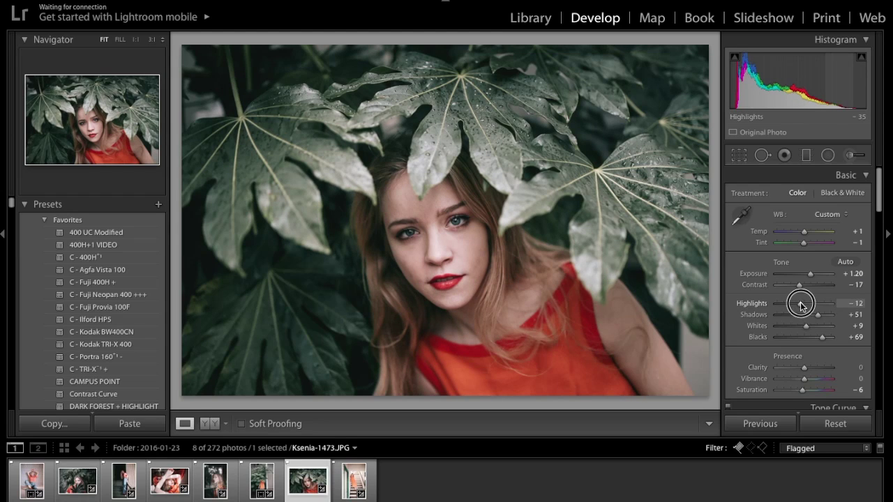
# Set the Clarity to -12
pyautogui.click(857, 367)
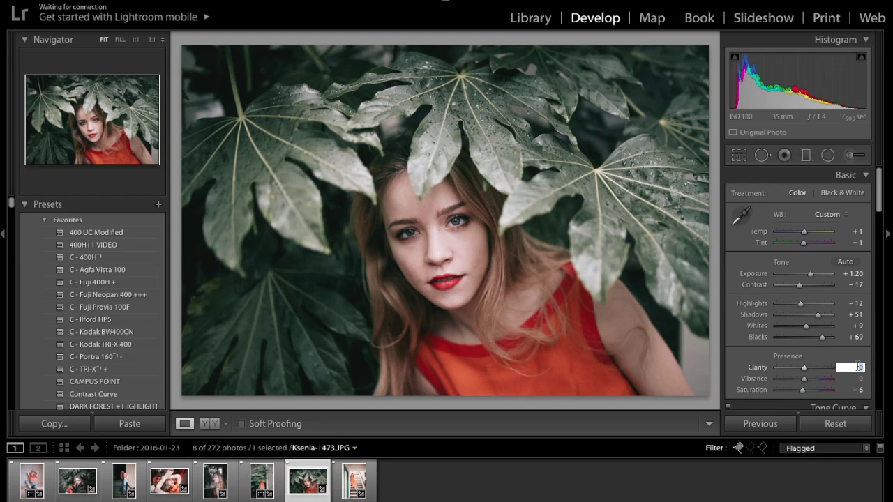
pyautogui.write('-12')
pyautogui.press('Return')
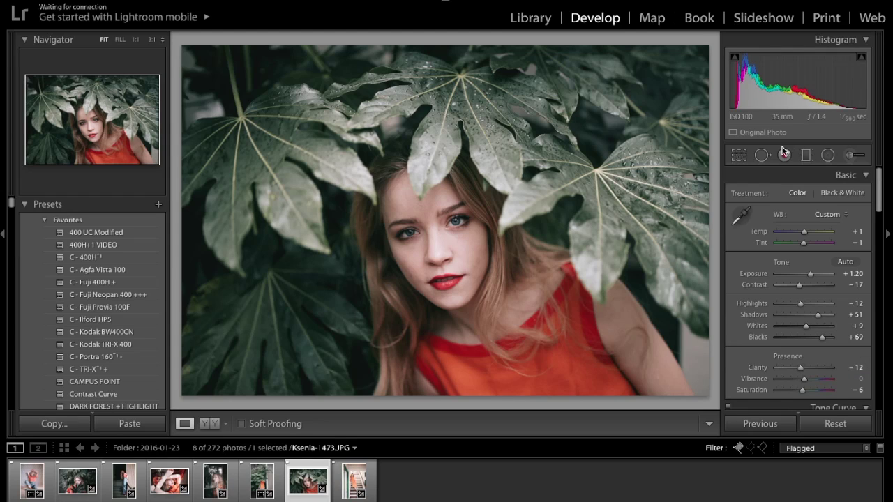
# Smooth the woman's face with the Adjustment Brush, using the Soften Skin effect with Clarity -100 and Sharpness 25
pyautogui.click(850, 155)
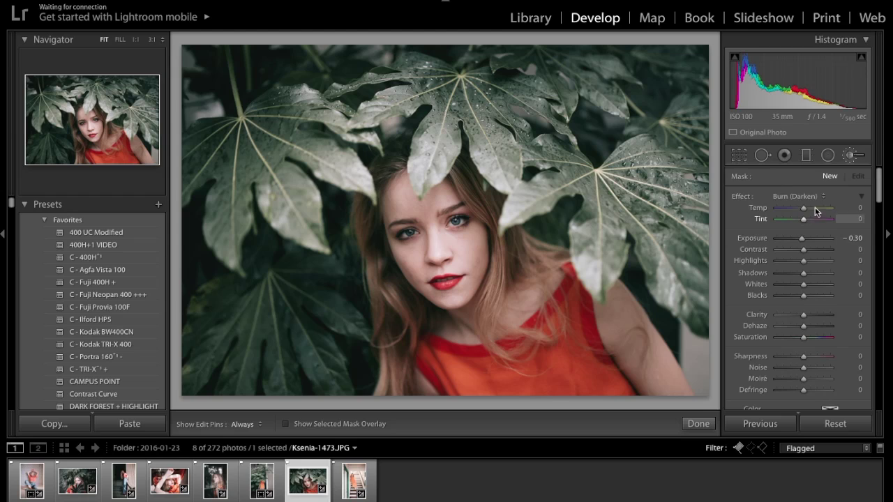
pyautogui.click(786, 195)
pyautogui.click(776, 238)
pyautogui.press('h')
pyautogui.scroll(3, 414, 269)
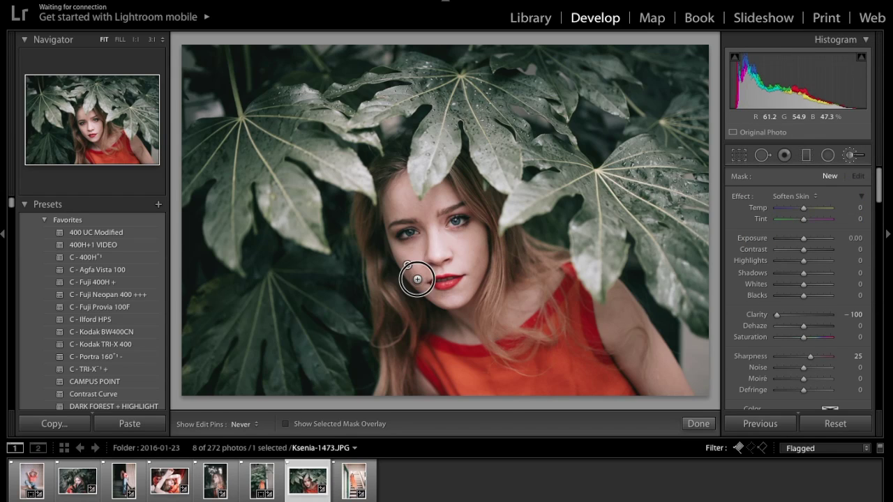
pyautogui.moveTo(407, 265); pyautogui.dragTo(454, 260)
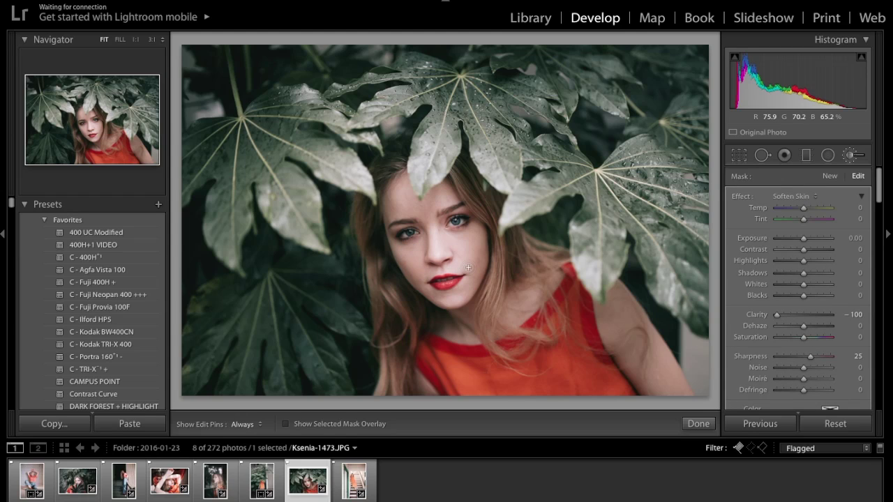
pyautogui.press('h')
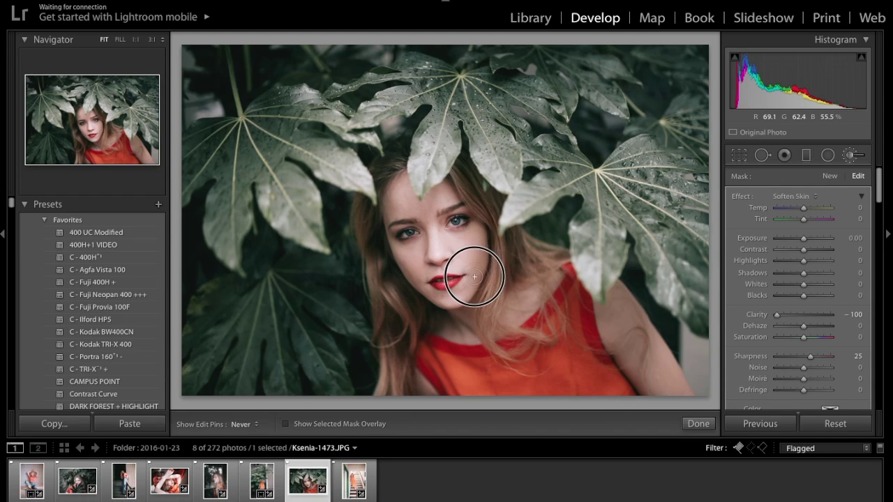
pyautogui.press('k')
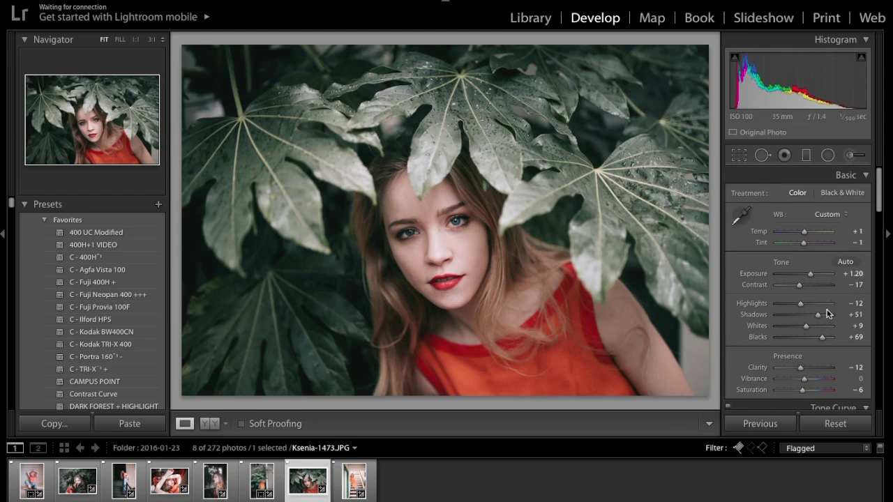
# Raise the Shadows to +65 and the Whites to +24
pyautogui.moveTo(819, 315); pyautogui.dragTo(822, 318)
pyautogui.click(809, 329)
pyautogui.moveTo(809, 330); pyautogui.dragTo(814, 328)
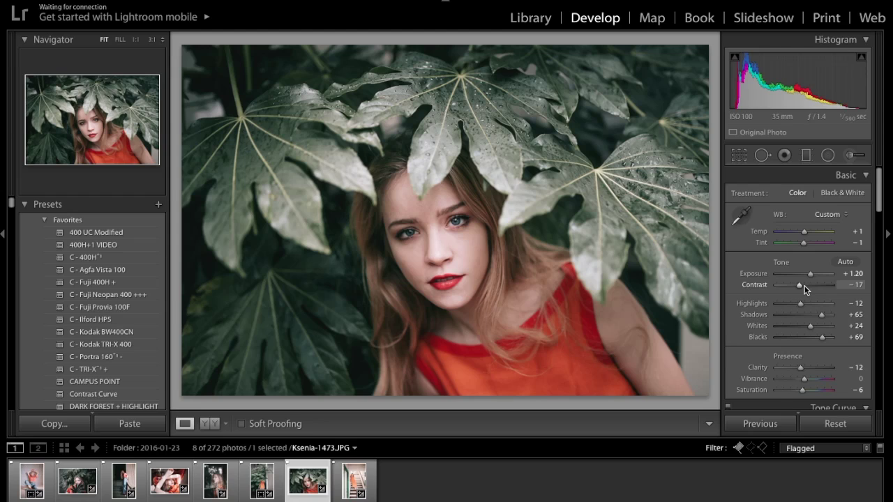
pyautogui.hotkey('ctrl', '[')
pyautogui.hotkey('ctrl', '[')
pyautogui.hotkey('ctrl', '[')
pyautogui.hotkey('ctrl', '[')
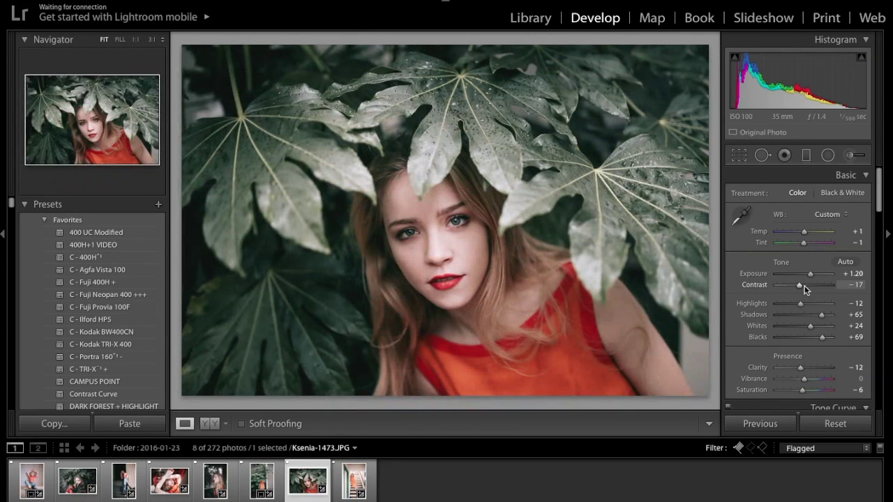
# Raise the Highlights to +9 and set the Exposure to +1.33
pyautogui.moveTo(805, 302); pyautogui.dragTo(807, 308)
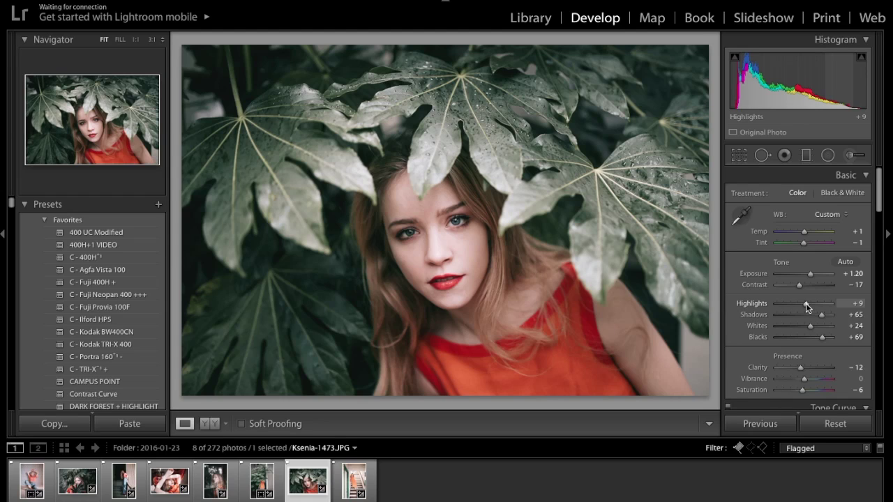
pyautogui.click(849, 274)
pyautogui.write('1.33')
pyautogui.press('Return')
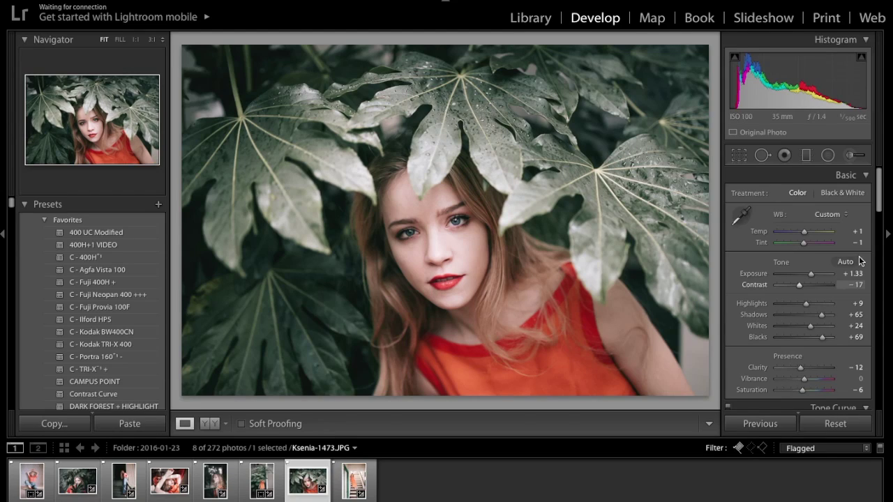
# Raise the Highlights further to +19
pyautogui.scroll(-10, 859, 256)
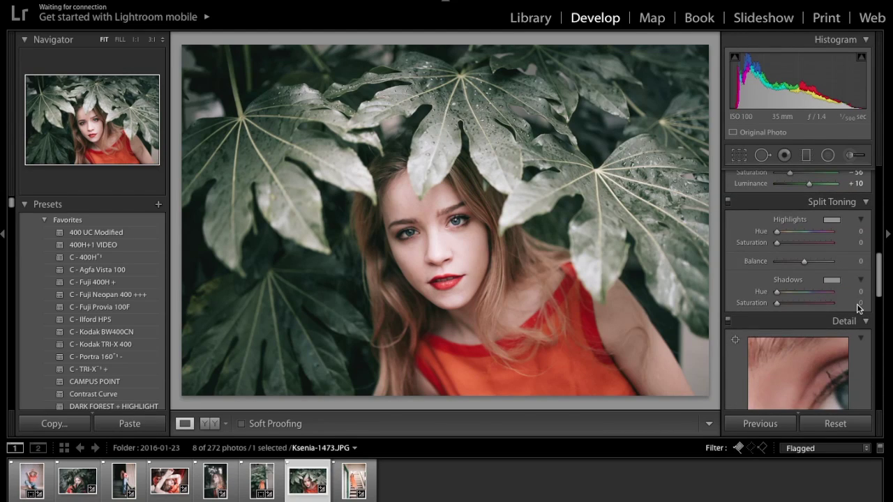
pyautogui.moveTo(856, 301); pyautogui.dragTo(854, 302)
pyautogui.scroll(10, 837, 281)
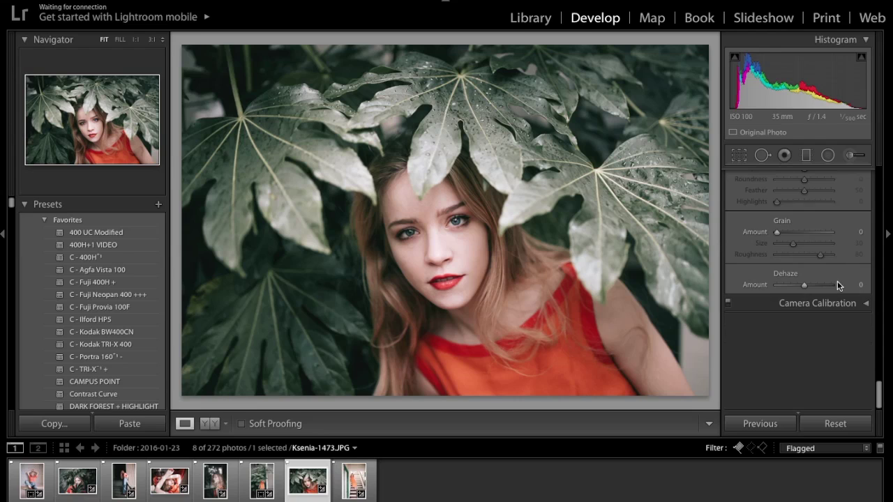
pyautogui.moveTo(807, 303); pyautogui.dragTo(809, 305)
# Set the Orange Saturation to -38 in the color adjustments
pyautogui.scroll(-10, 809, 305)
pyautogui.click(852, 352)
pyautogui.write('-38')
pyautogui.press('Return')
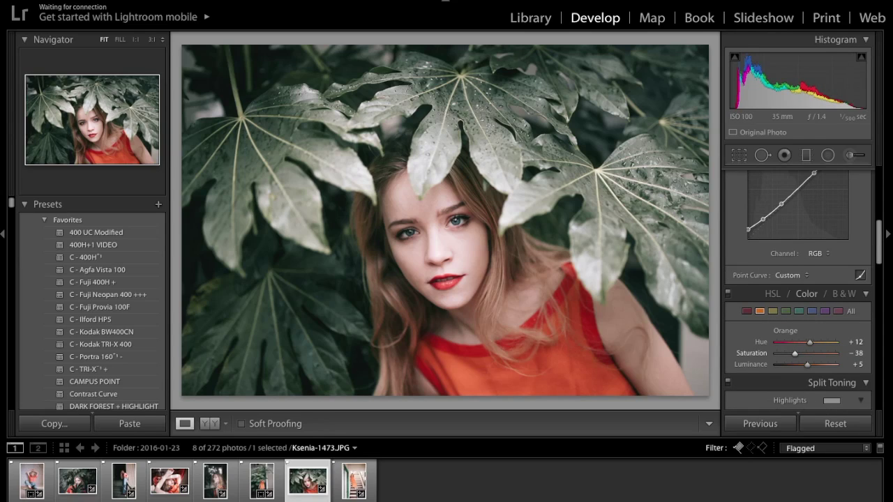
# Open the next photo, the woman in the orange dress on the staircase, and reset its edits
pyautogui.scroll(10, 797, 285)
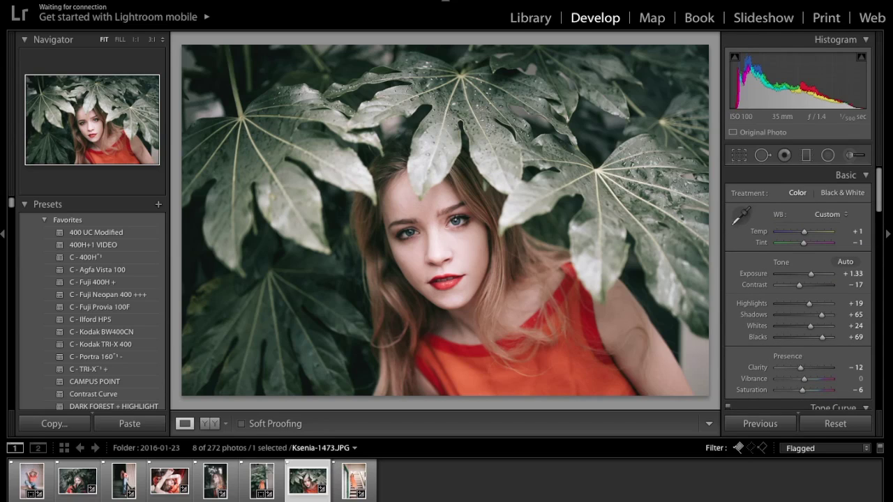
pyautogui.click(354, 480)
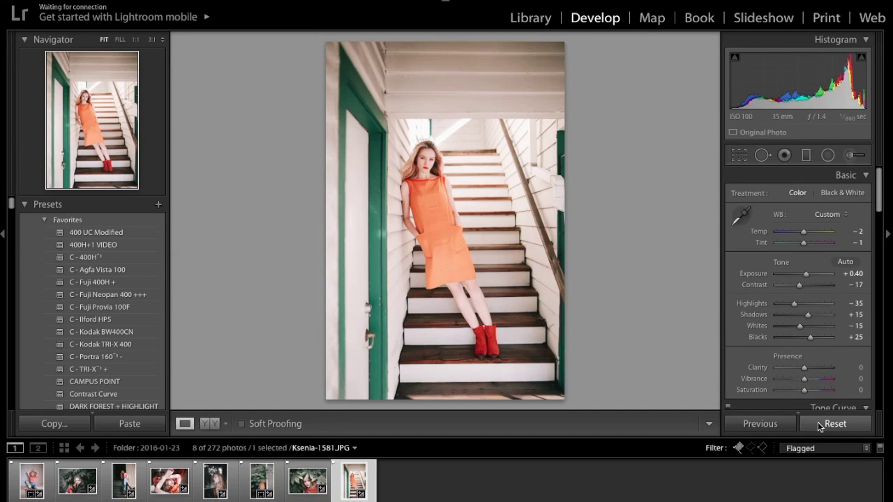
pyautogui.click(820, 423)
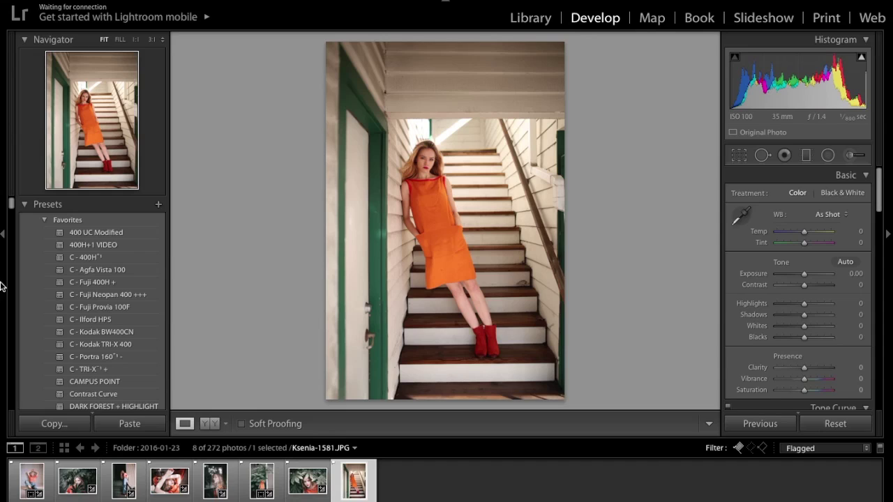
# Apply the C - 400H+1 preset to the staircase photo and set the Exposure to +0.30
pyautogui.click(97, 258)
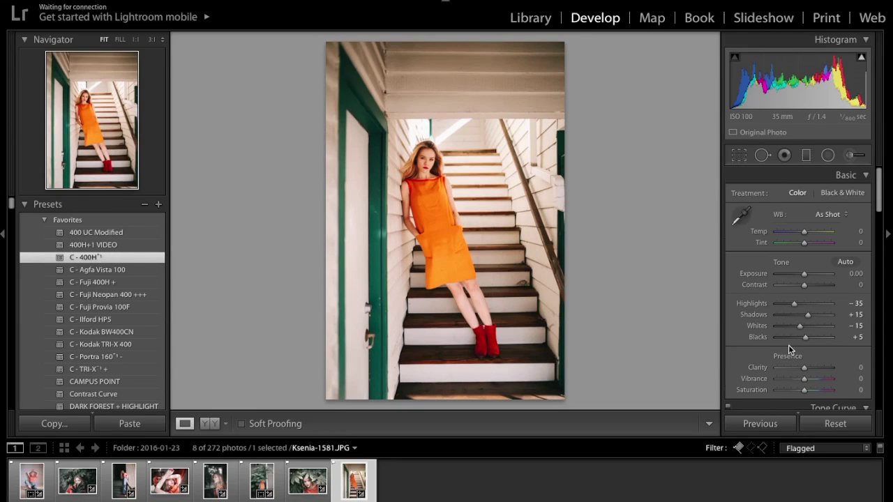
pyautogui.scroll(-10, 788, 345)
pyautogui.scroll(-5, 788, 345)
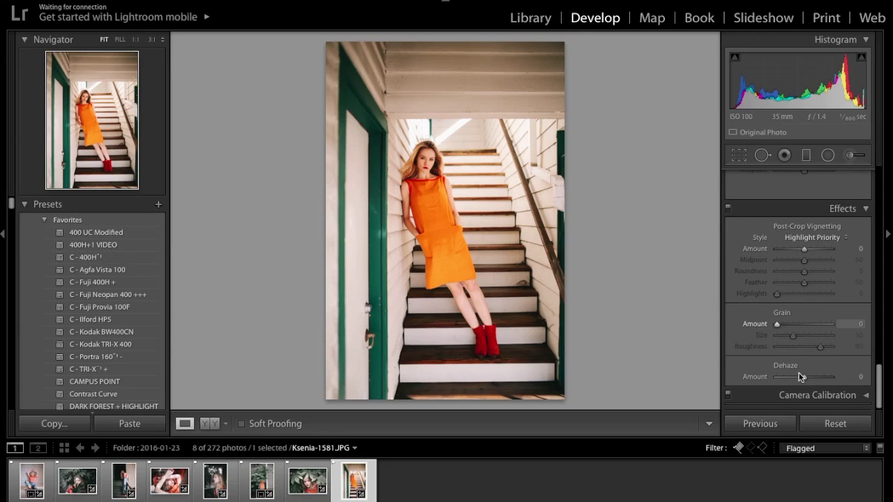
pyautogui.scroll(15, 801, 376)
pyautogui.click(853, 272)
pyautogui.press('BackSpace')
pyautogui.write('.3')
pyautogui.press('Return')
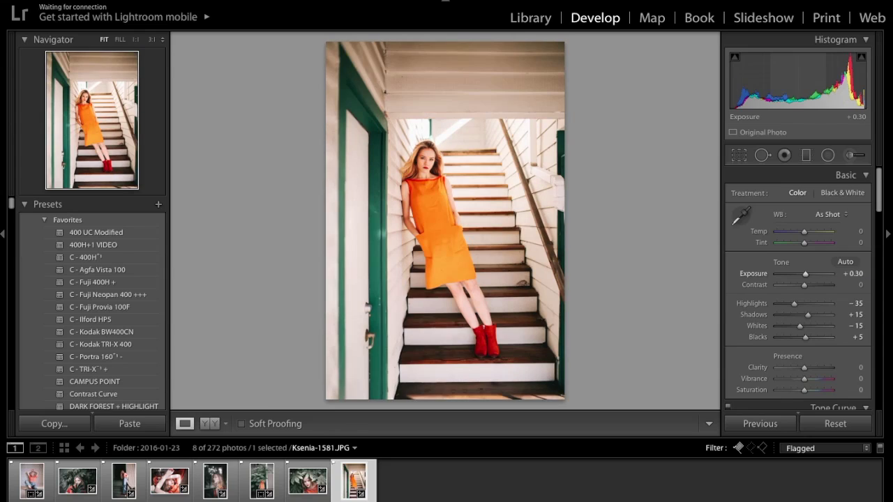
# Set the Orange Saturation to -33 and the Orange Hue to +9 in the color adjustments
pyautogui.scroll(-8, 777, 272)
pyautogui.click(856, 305)
pyautogui.write('-33')
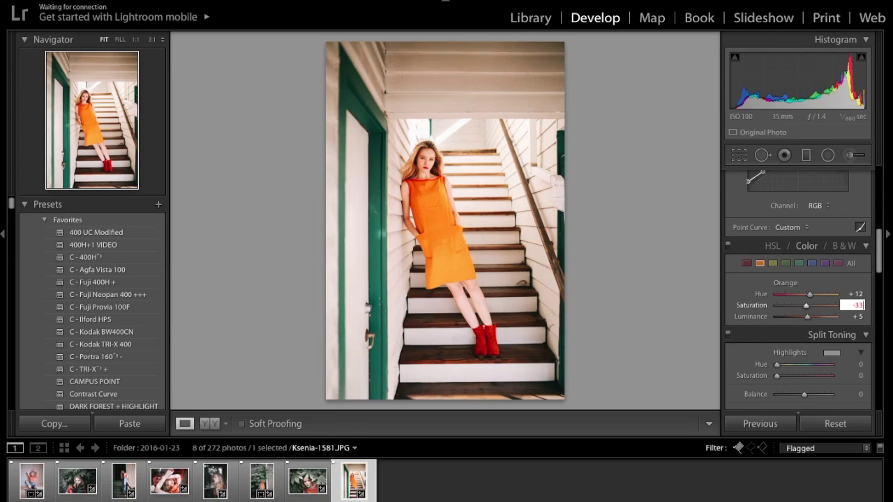
pyautogui.press('Return')
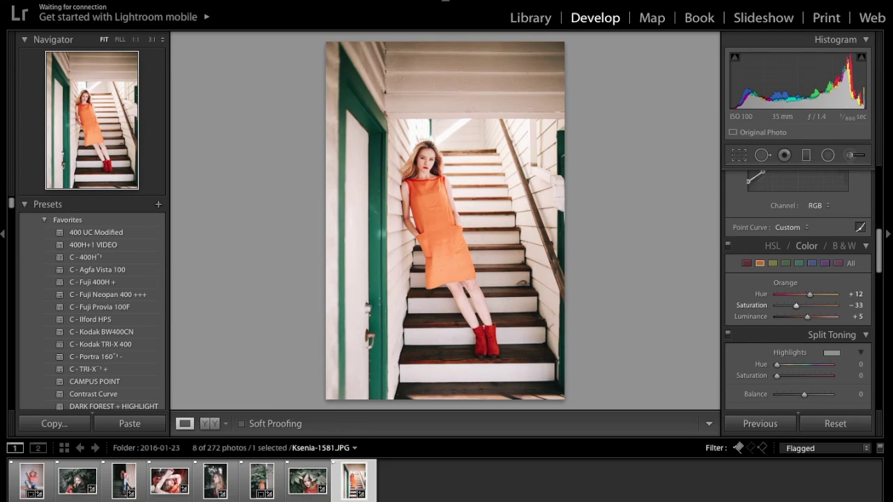
pyautogui.click(855, 295)
pyautogui.write('10')
pyautogui.press('BackSpace')
pyautogui.press('Return')
# Lower the Contrast to -28 and cool the white balance with Temp -2 and Tint -1
pyautogui.scroll(5, 865, 299)
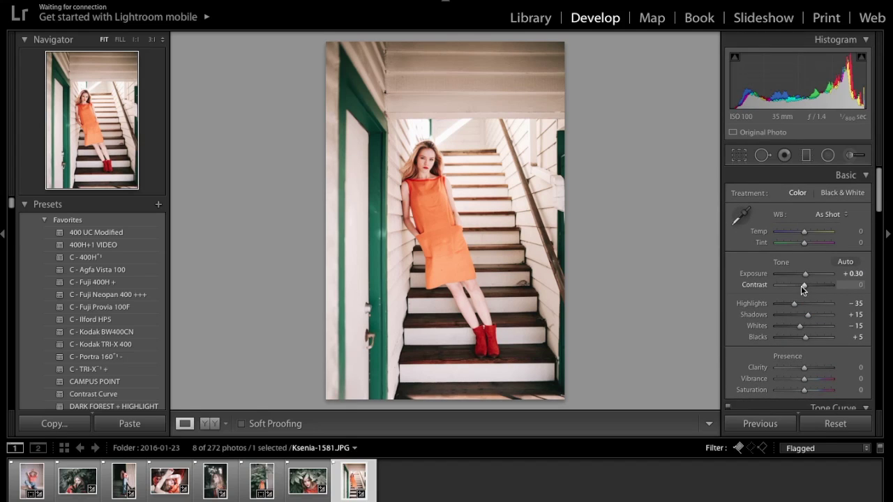
pyautogui.moveTo(802, 290); pyautogui.dragTo(796, 290)
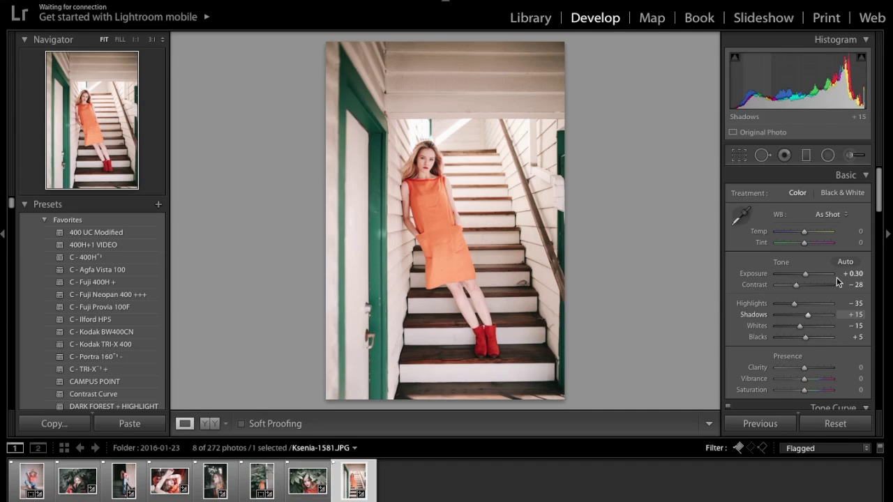
pyautogui.scroll(-1, 832, 281)
pyautogui.scroll(1, 828, 284)
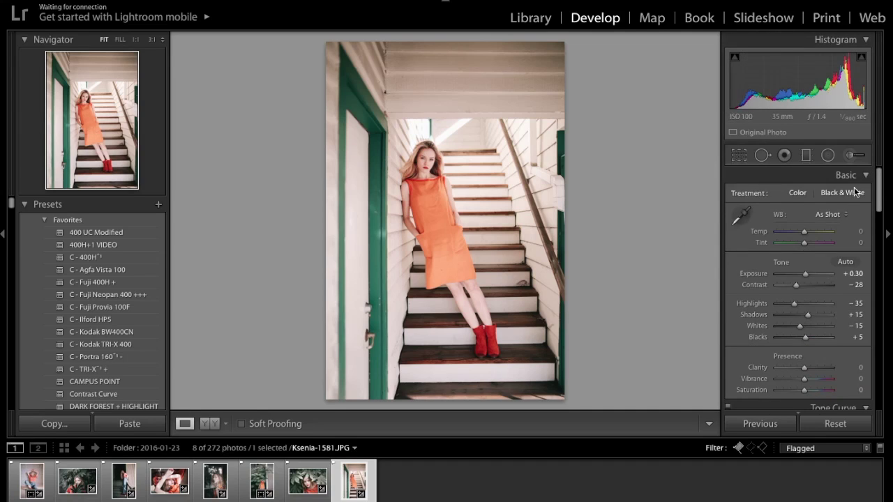
pyautogui.click(859, 231)
pyautogui.press('Tab')
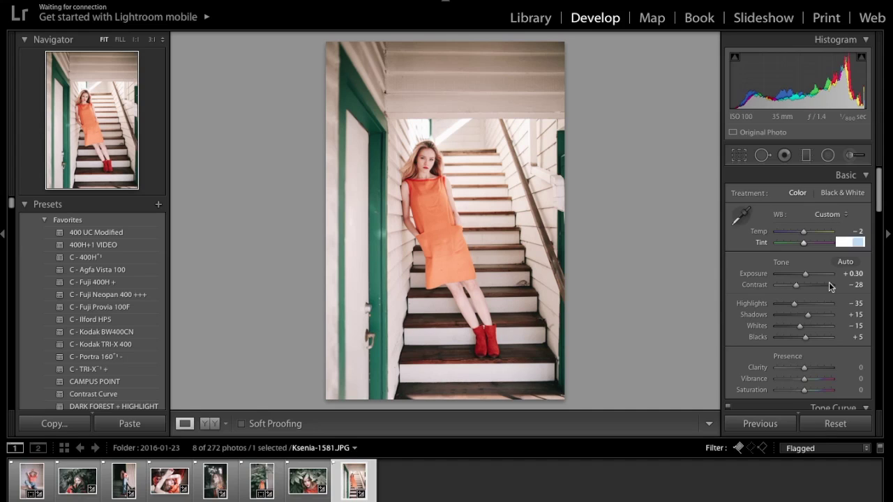
# Fade the dark tones by setting the Blacks to +22, the Contrast to -31 and the Shadows to +14
pyautogui.scroll(-15, 829, 281)
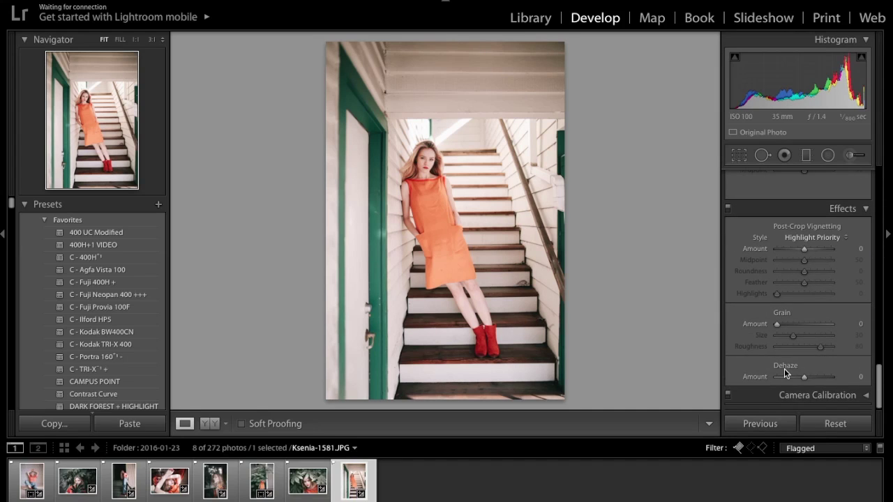
pyautogui.scroll(12, 784, 368)
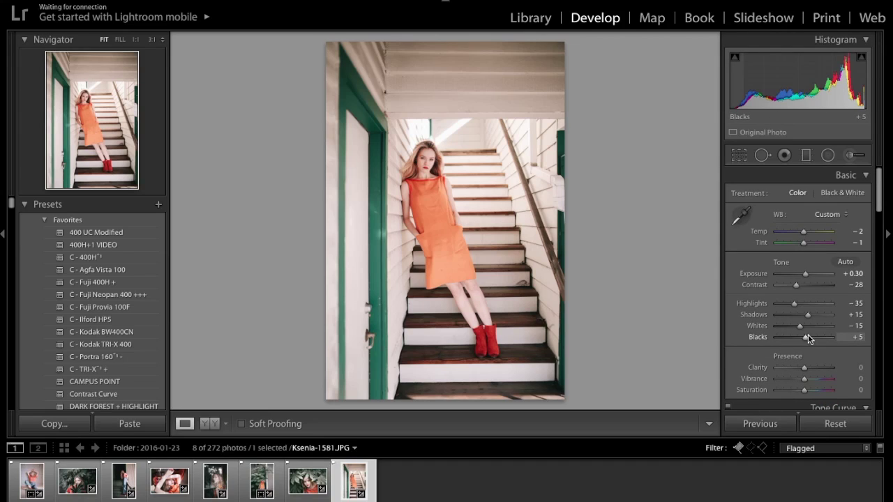
pyautogui.moveTo(807, 335); pyautogui.dragTo(811, 336)
pyautogui.moveTo(797, 290); pyautogui.dragTo(807, 323)
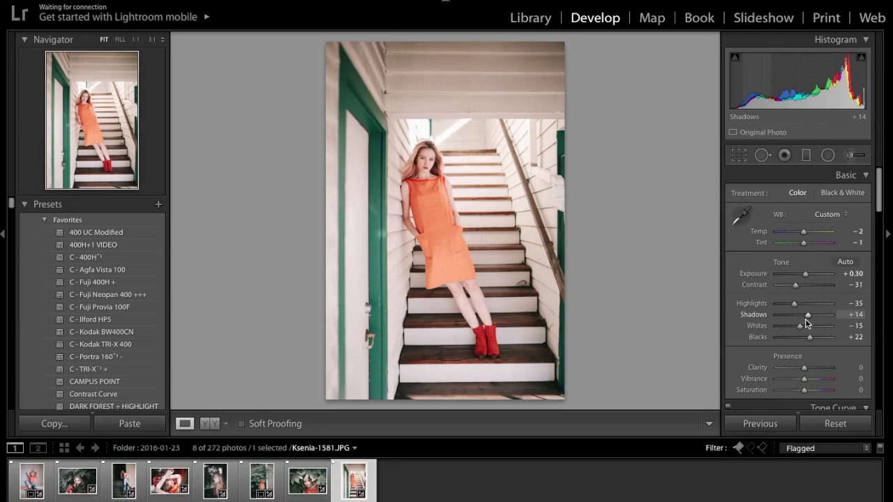
# Set the Orange Hue to +11 in the color adjustments
pyautogui.scroll(-10, 806, 320)
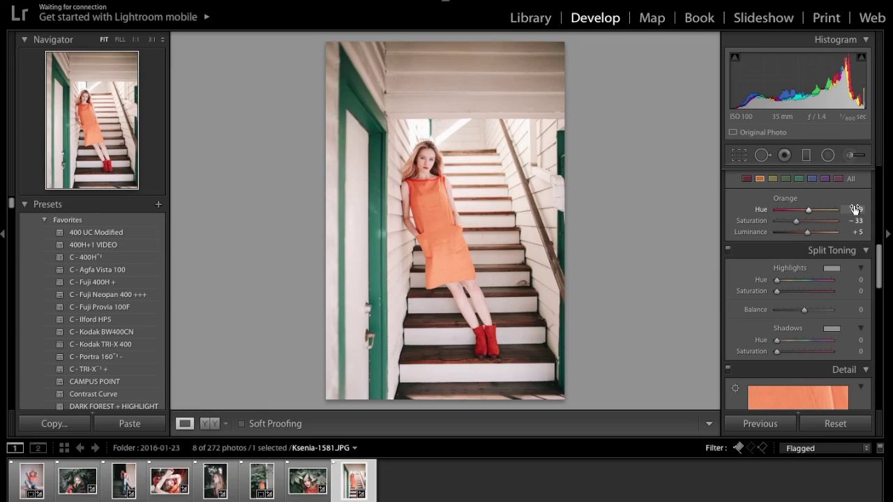
pyautogui.write('11')
pyautogui.press('Return')
pyautogui.click(855, 220)
pyautogui.click(855, 220)
pyautogui.scroll(10, 836, 226)
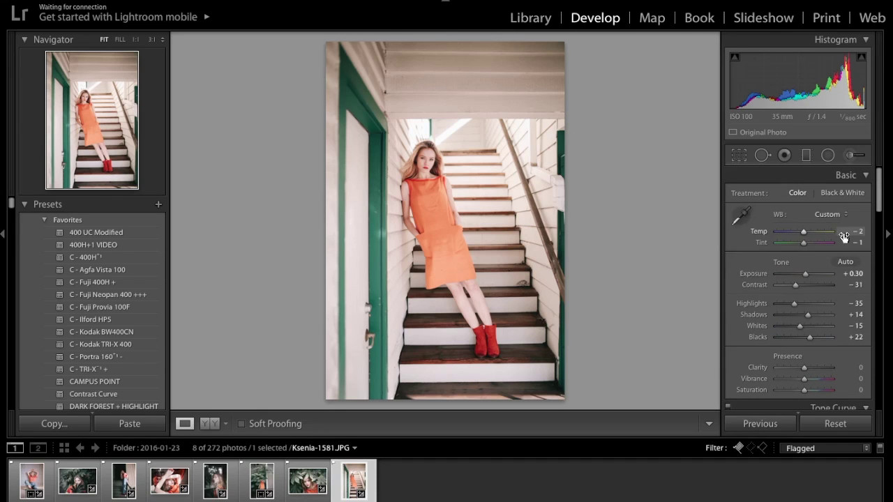
# Heal the dark mark on the white stair riser beside the woman's legs with a size 77 spot, sampling clean parts of the same riser
pyautogui.click(761, 155)
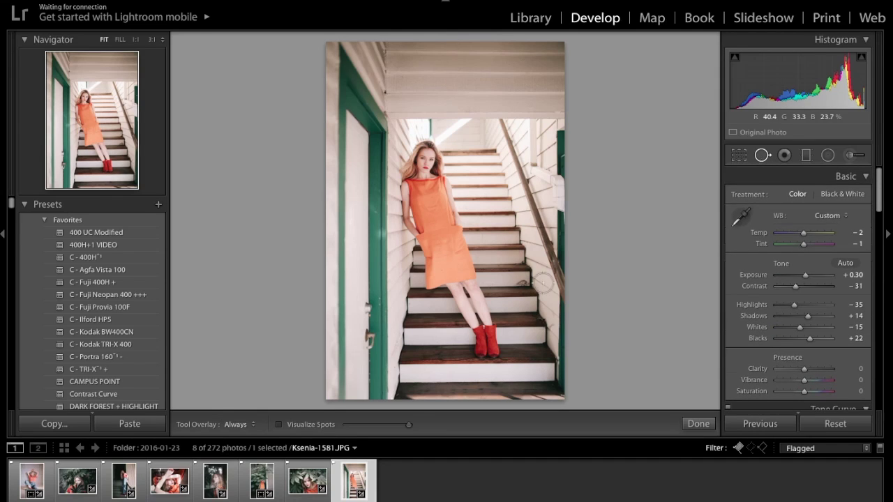
pyautogui.press('z')
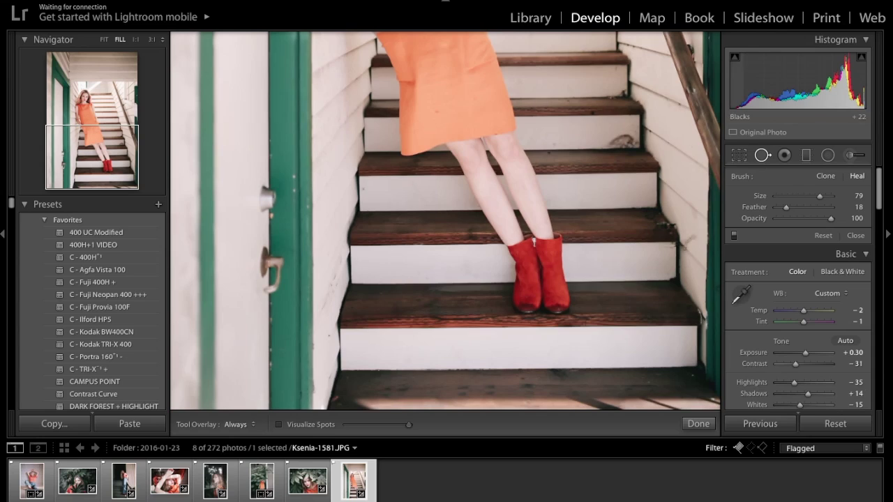
pyautogui.scroll(-5, 616, 140)
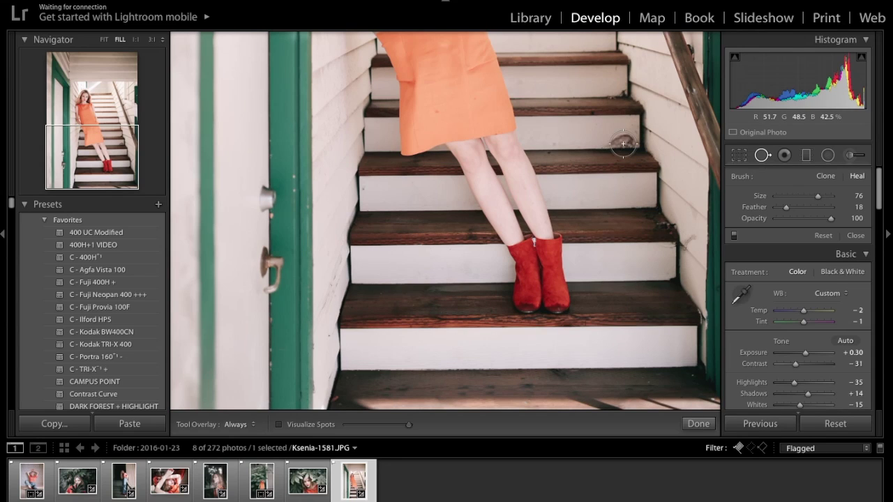
pyautogui.scroll(2, 623, 144)
pyautogui.scroll(-1, 623, 144)
pyautogui.click(623, 144)
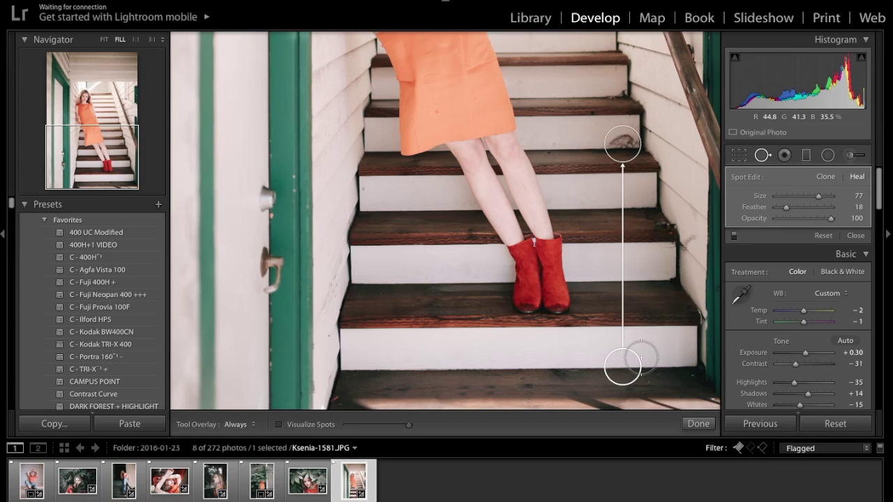
pyautogui.moveTo(621, 364)
pyautogui.mouseDown()
pyautogui.moveTo(593, 169)
pyautogui.moveTo(572, 143)
pyautogui.mouseUp()
pyautogui.click(572, 143)
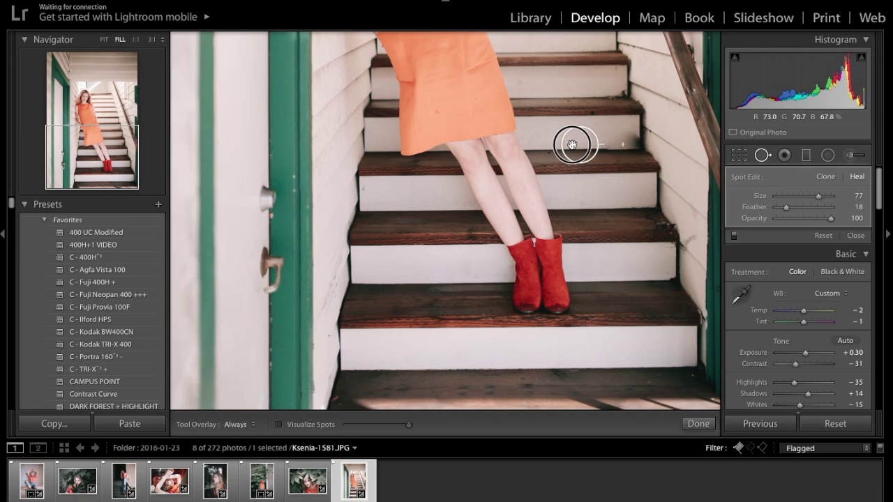
pyautogui.moveTo(572, 144); pyautogui.dragTo(622, 147)
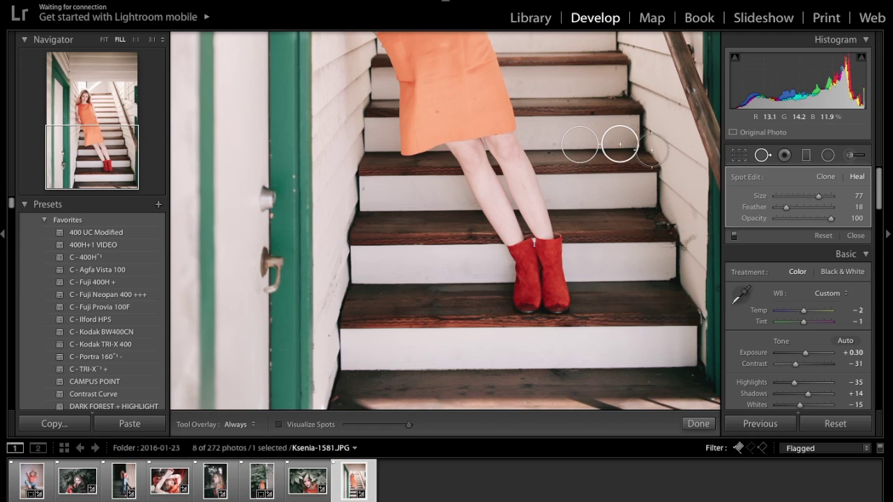
pyautogui.press('q')
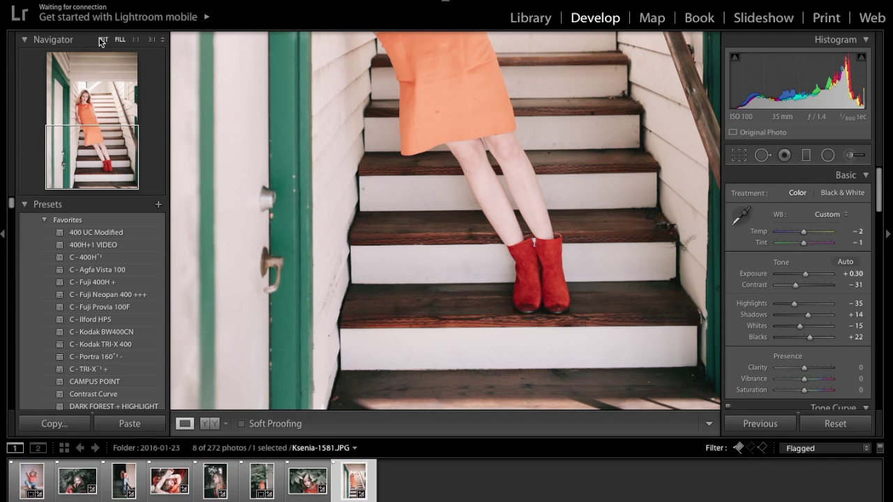
# Fit the whole photo in view and reduce the Blacks to +15
pyautogui.click(101, 40)
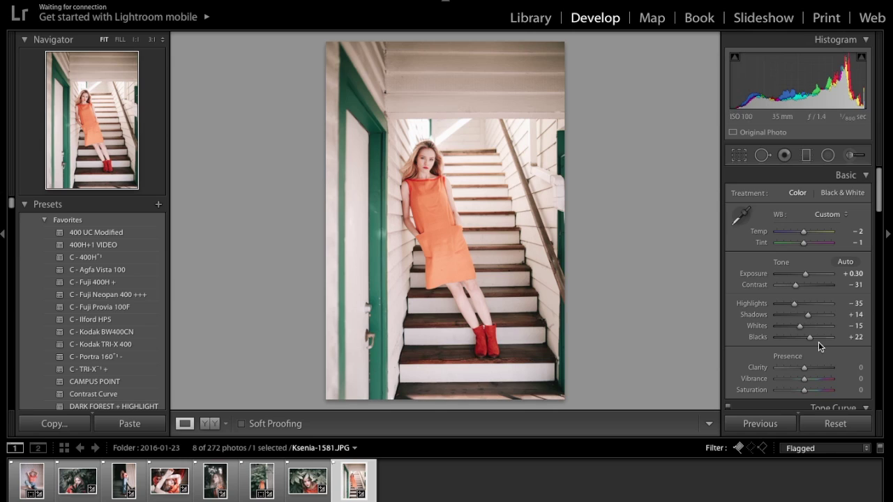
pyautogui.moveTo(808, 337); pyautogui.dragTo(809, 340)
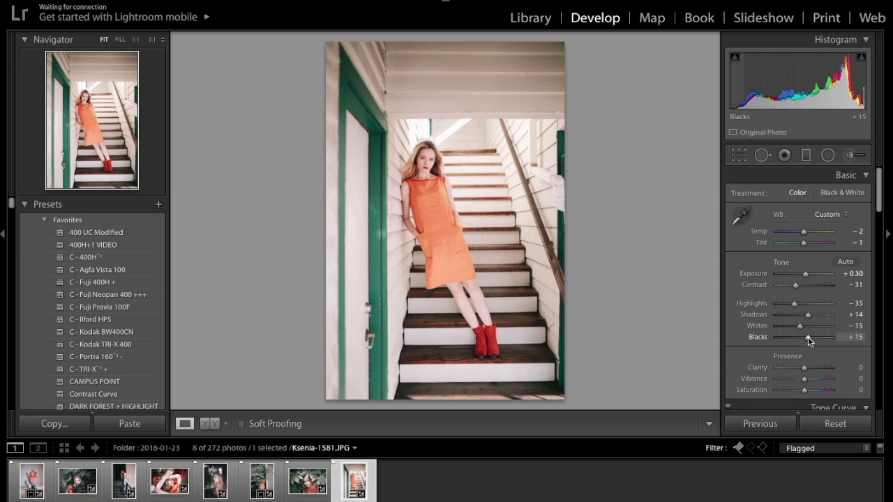
# Switch to the Keynote presentation
pyautogui.moveTo(465, 499)
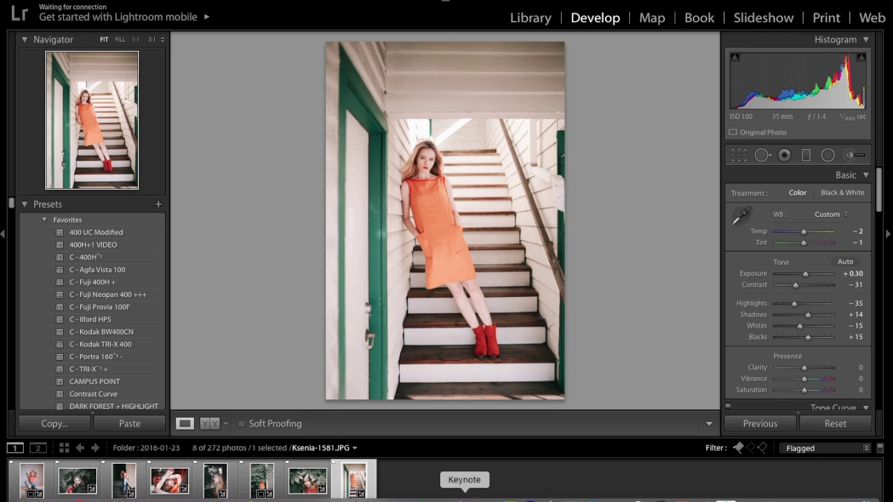
pyautogui.click(465, 496)
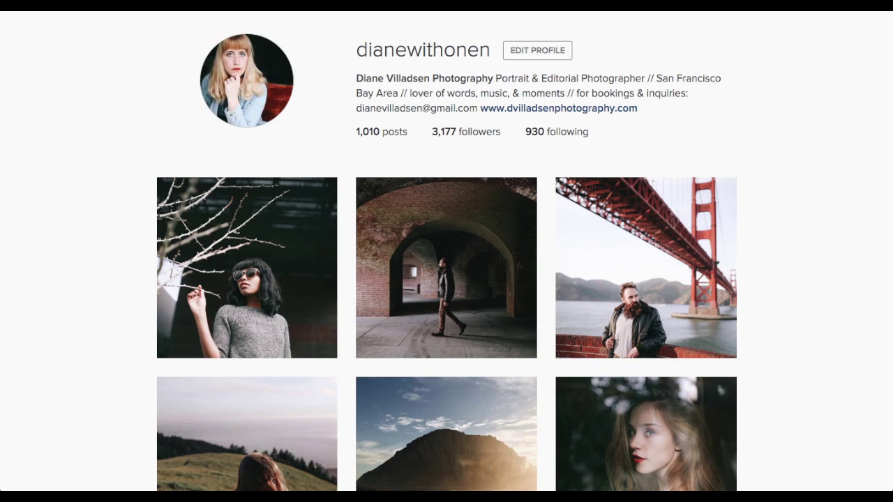